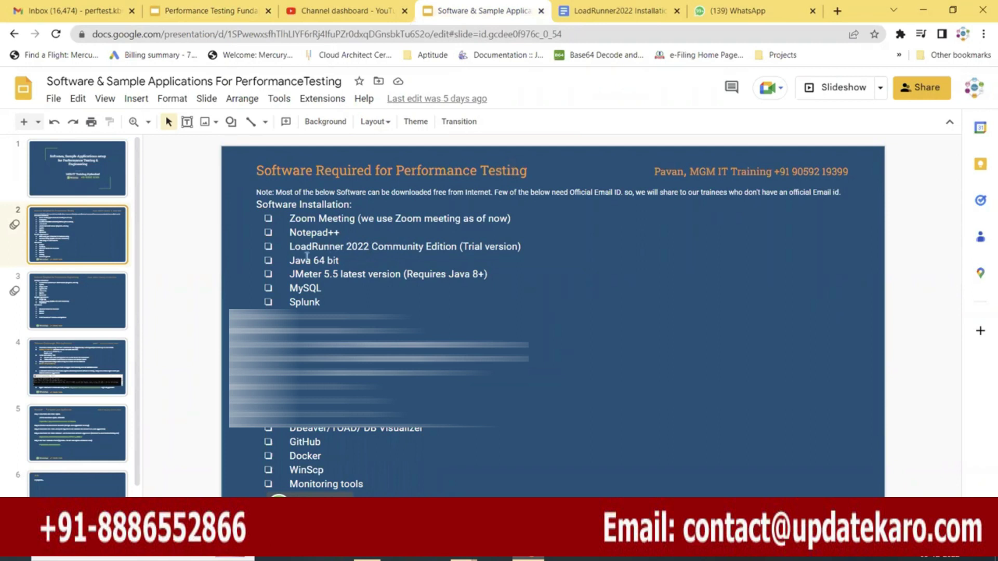
Highlight the LoadRunner 2022 Community Edition (Trial version) entry in the slide's software installation list
{"action": "left_click", "coordinate": [307, 256]}
{"action": "left_click_drag", "start_coordinate": [289, 247], "coordinate": [525, 248]}
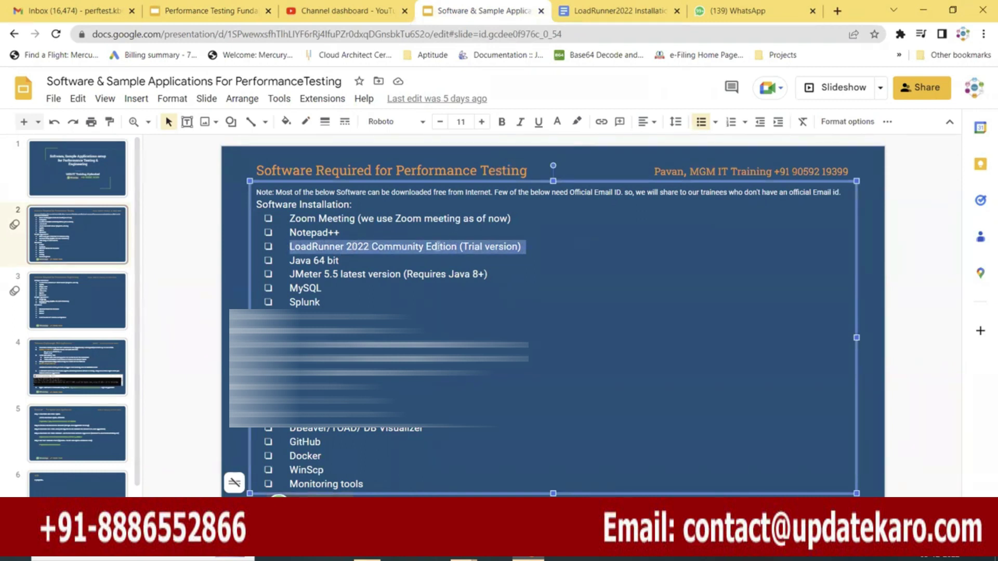
{"action": "double_click", "coordinate": [430, 249]}
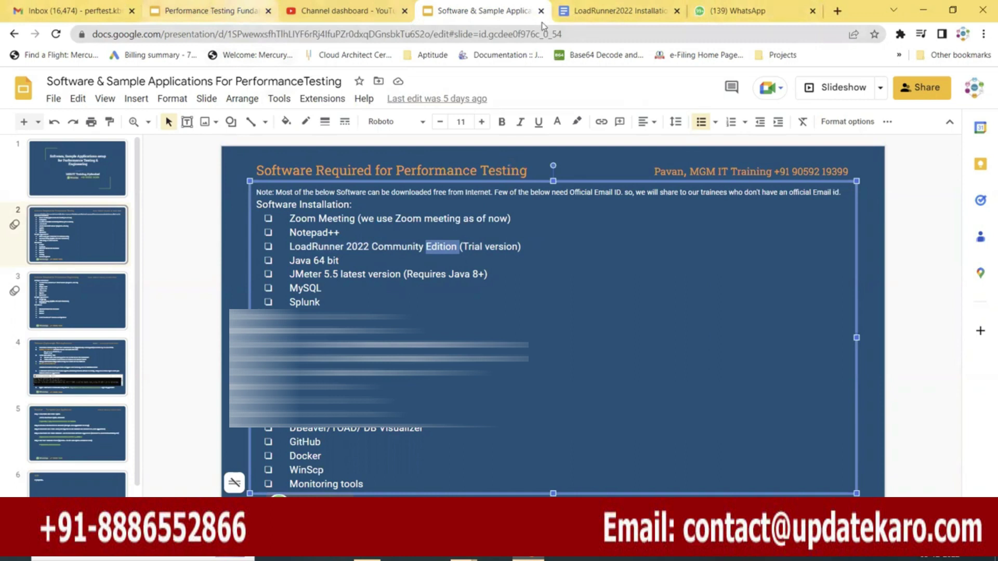
Switch to the LoadRunner2022 installation document and skim its prerequisite notes, system requirements link and first screenshots
{"action": "left_click", "coordinate": [628, 13]}
{"action": "scroll", "coordinate": [601, 328], "scroll_direction": "up", "scroll_amount": 10}
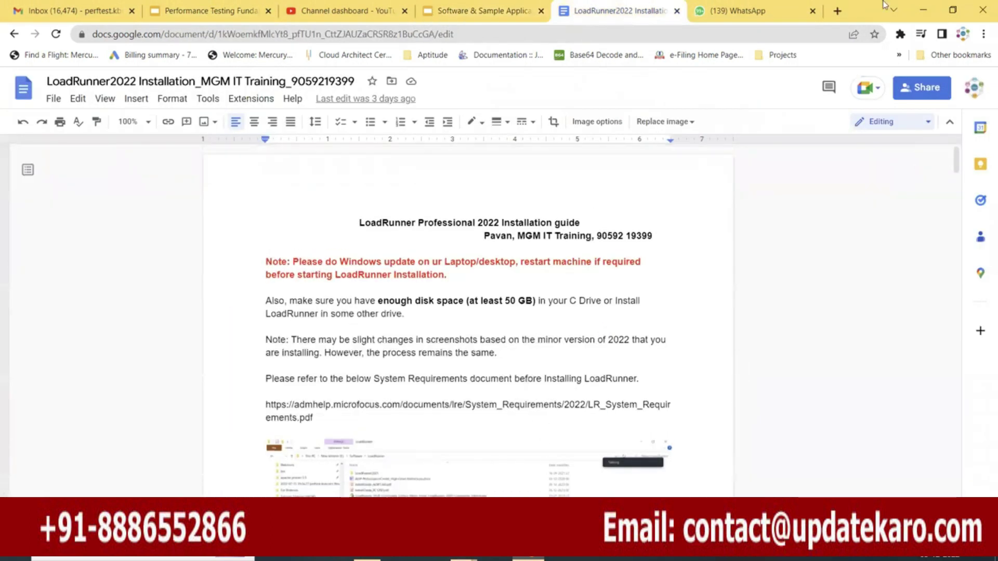
{"action": "scroll", "coordinate": [543, 336], "scroll_direction": "down", "scroll_amount": 10}
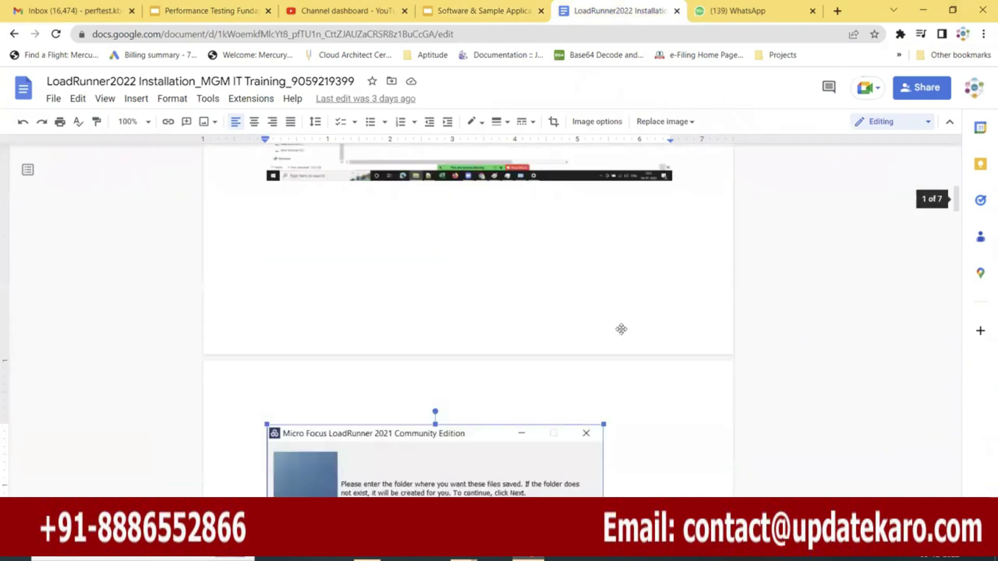
{"action": "scroll", "coordinate": [622, 329], "scroll_direction": "up", "scroll_amount": 10}
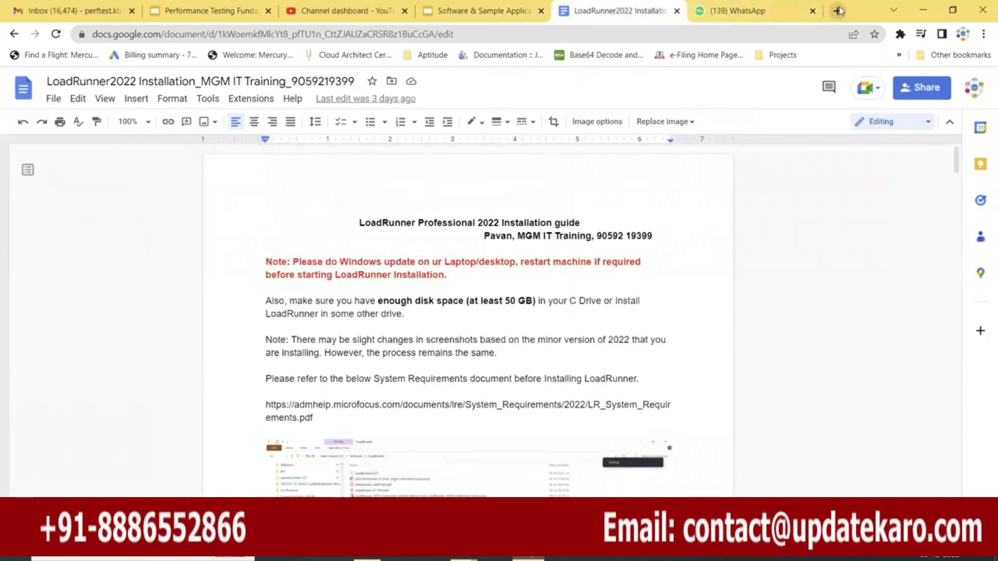
{"action": "scroll", "coordinate": [608, 322], "scroll_direction": "down", "scroll_amount": 4}
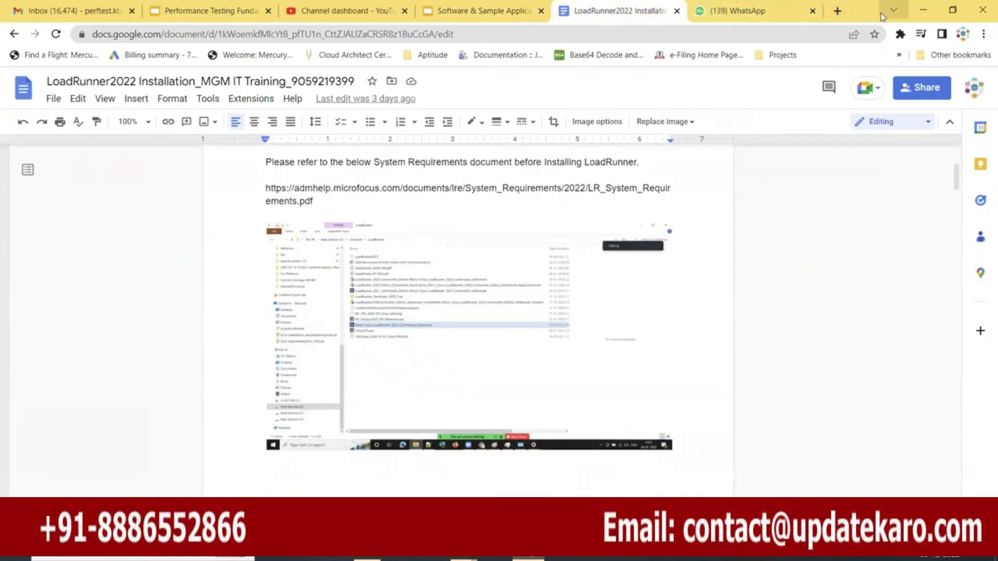
Search Google for "loadrunner 2022 system requirements" in a new browser tab
{"action": "left_click", "coordinate": [837, 11]}
{"action": "left_click", "coordinate": [439, 276]}
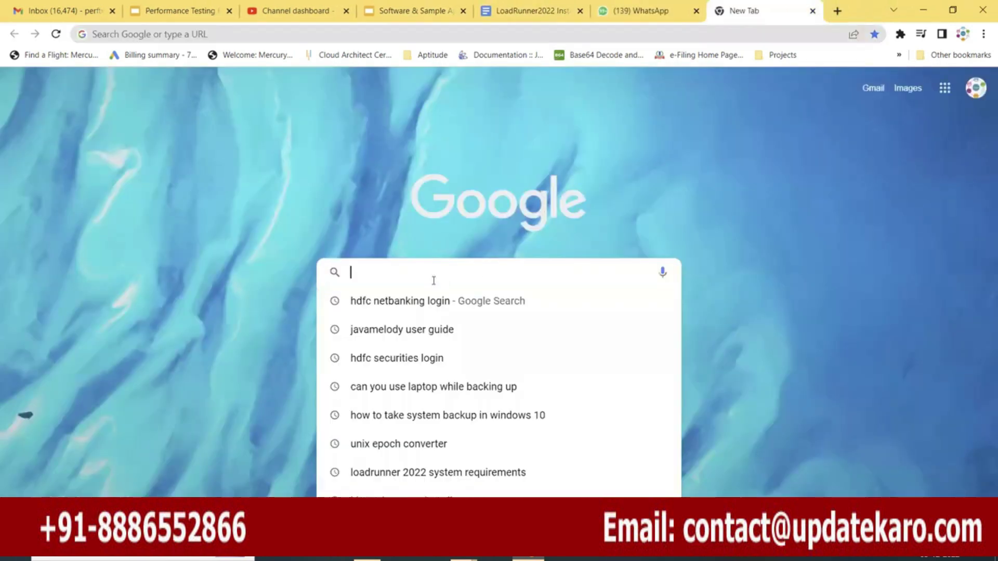
{"action": "type", "text": "loadrunner"}
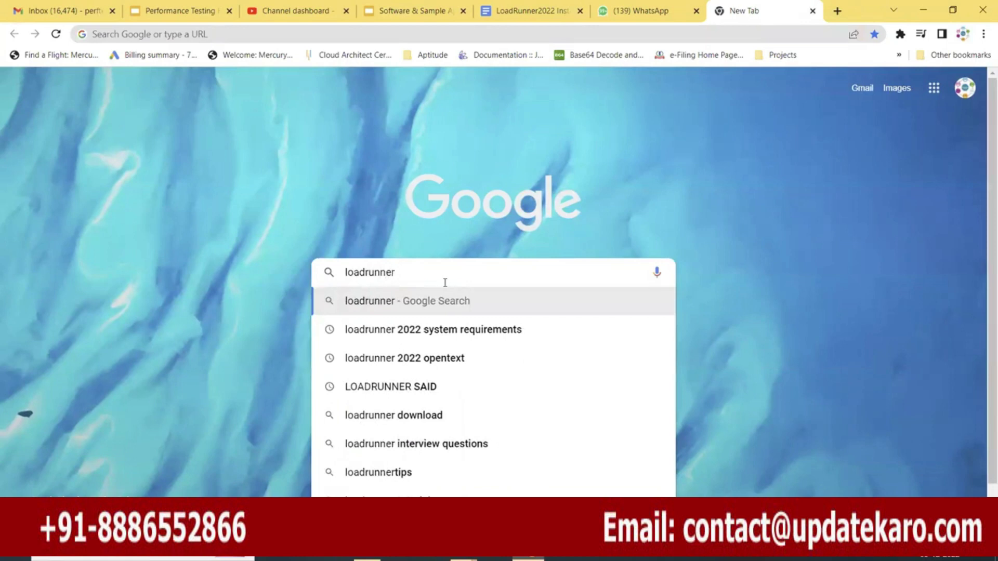
{"action": "left_click", "coordinate": [472, 334]}
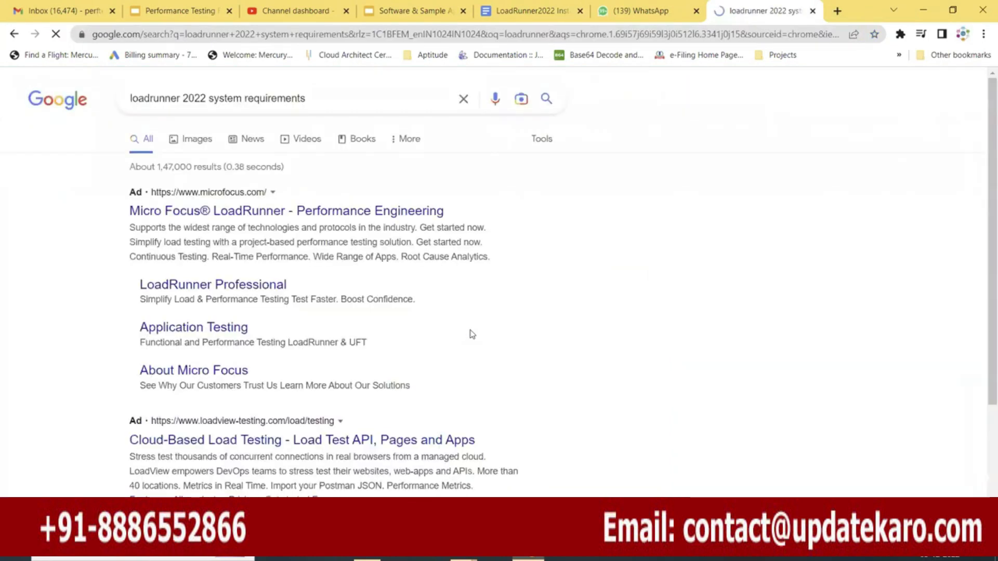
Open the Version 2022 R1 Support Matrix (System Requirements) PDF of ADM Help Centers from the search results
{"action": "left_click", "coordinate": [284, 213]}
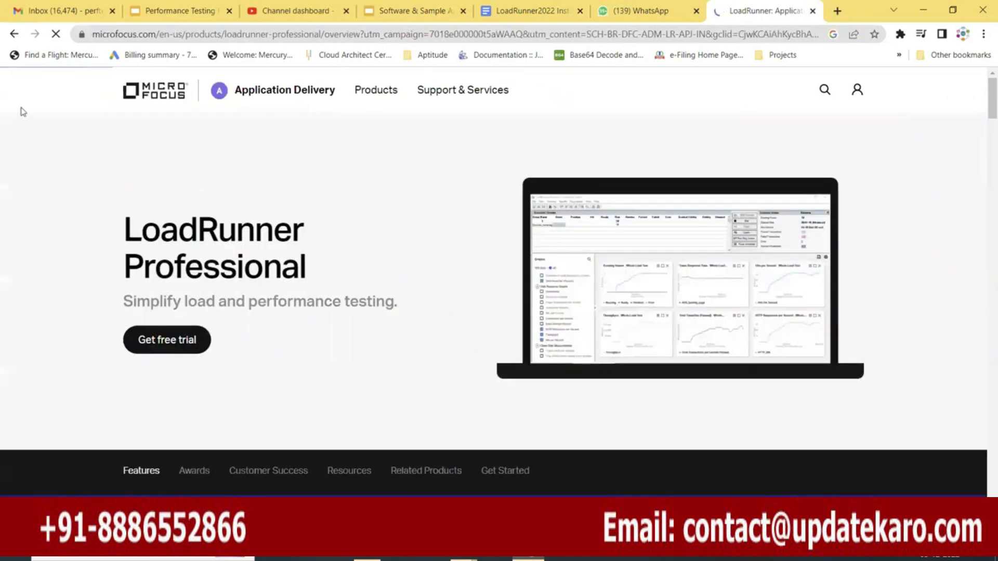
{"action": "left_click", "coordinate": [14, 34]}
{"action": "scroll", "coordinate": [428, 297], "scroll_direction": "down", "scroll_amount": 7}
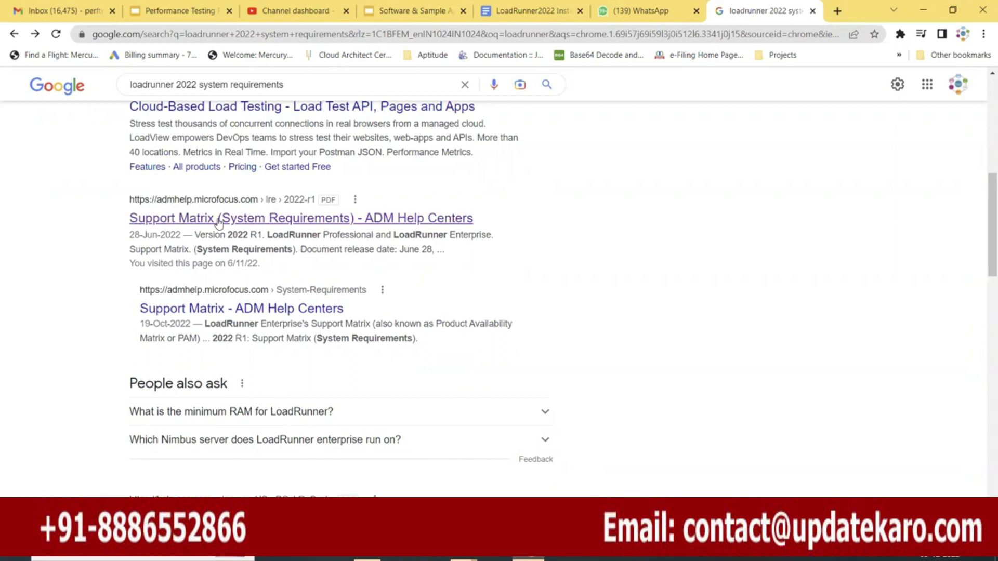
{"action": "left_click", "coordinate": [289, 224]}
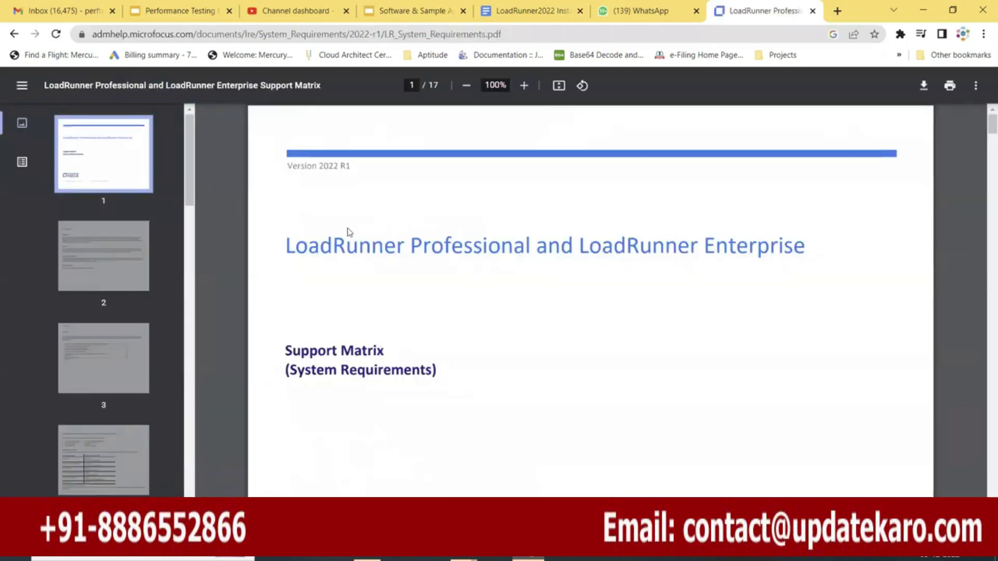
Highlight the System Requirements title on the PDF's cover and go to the Windows host Hardware requirements table on page 4
{"action": "left_click_drag", "start_coordinate": [341, 166], "coordinate": [284, 166]}
{"action": "left_click_drag", "start_coordinate": [315, 370], "coordinate": [411, 370]}
{"action": "scroll", "coordinate": [464, 310], "scroll_direction": "down", "scroll_amount": 7}
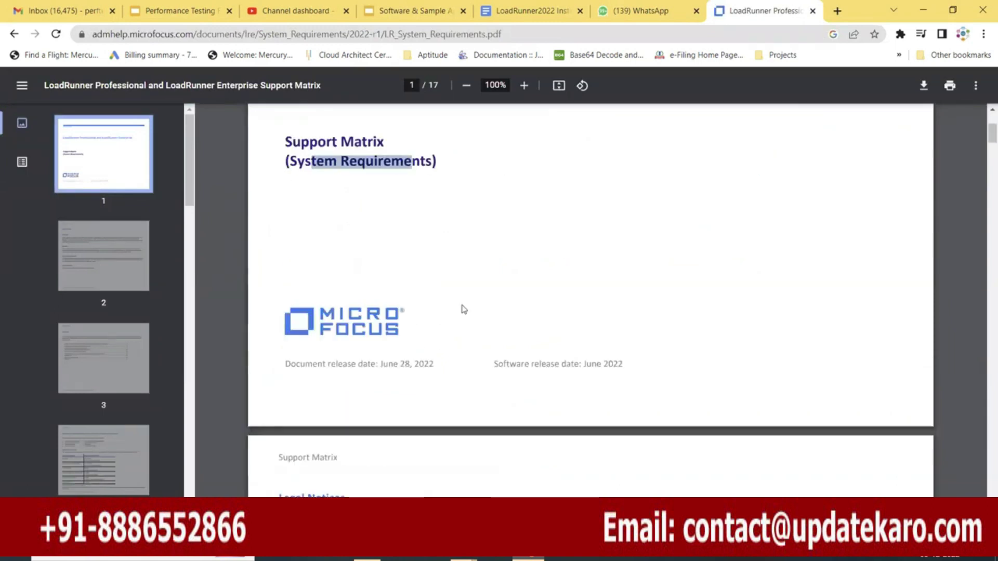
{"action": "scroll", "coordinate": [464, 309], "scroll_direction": "down", "scroll_amount": 5}
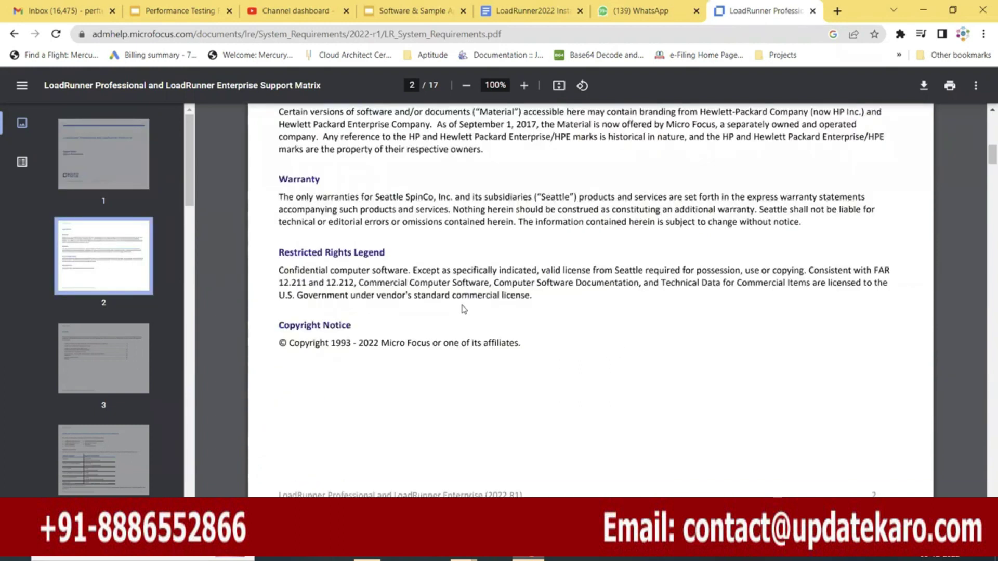
{"action": "scroll", "coordinate": [464, 309], "scroll_direction": "down", "scroll_amount": 15}
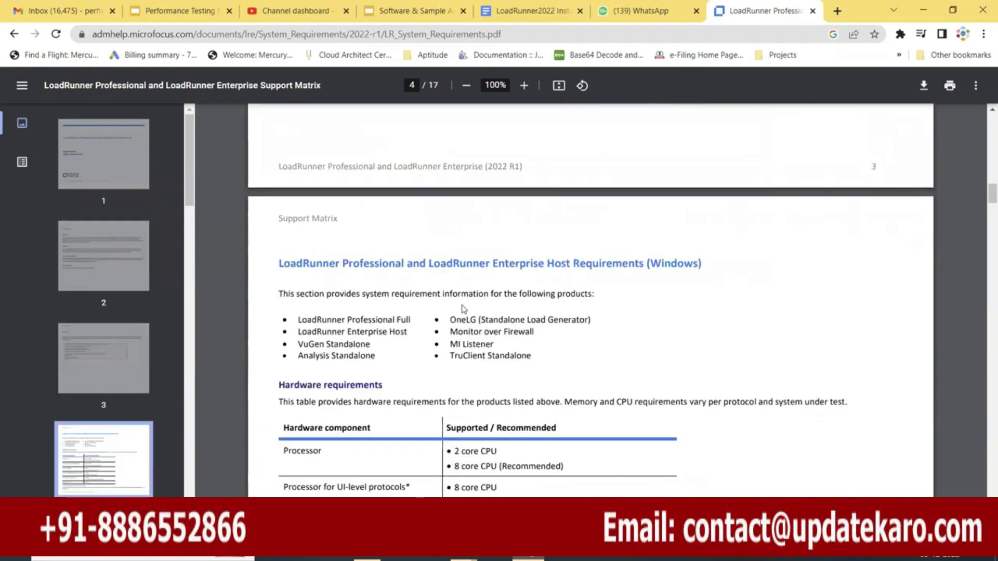
{"action": "scroll", "coordinate": [464, 309], "scroll_direction": "down", "scroll_amount": 4}
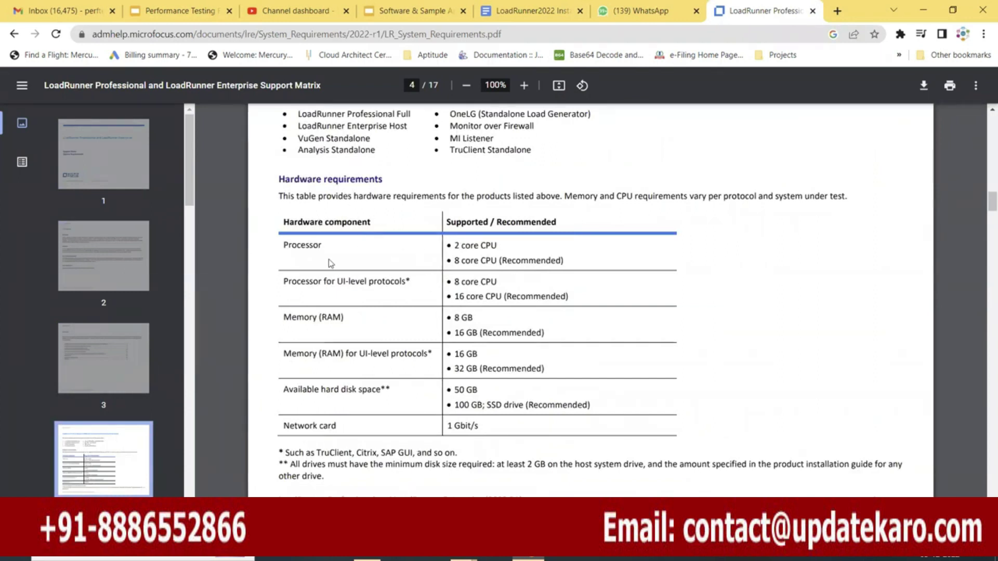
Highlight the processor requirements and check the computer's CPU and memory performance in Task Manager beside the hardware table
{"action": "left_click_drag", "start_coordinate": [322, 247], "coordinate": [288, 242]}
{"action": "mouse_move", "coordinate": [499, 246]}
{"action": "left_mouse_down"}
{"action": "mouse_move", "coordinate": [448, 243]}
{"action": "mouse_move", "coordinate": [460, 260]}
{"action": "mouse_move", "coordinate": [496, 260]}
{"action": "left_mouse_up"}
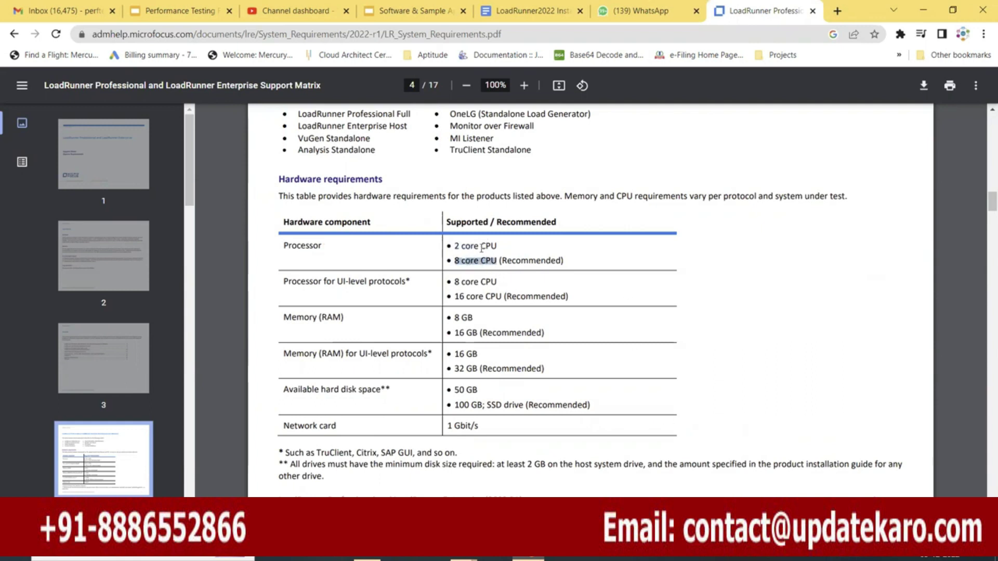
{"action": "right_click", "coordinate": [759, 551]}
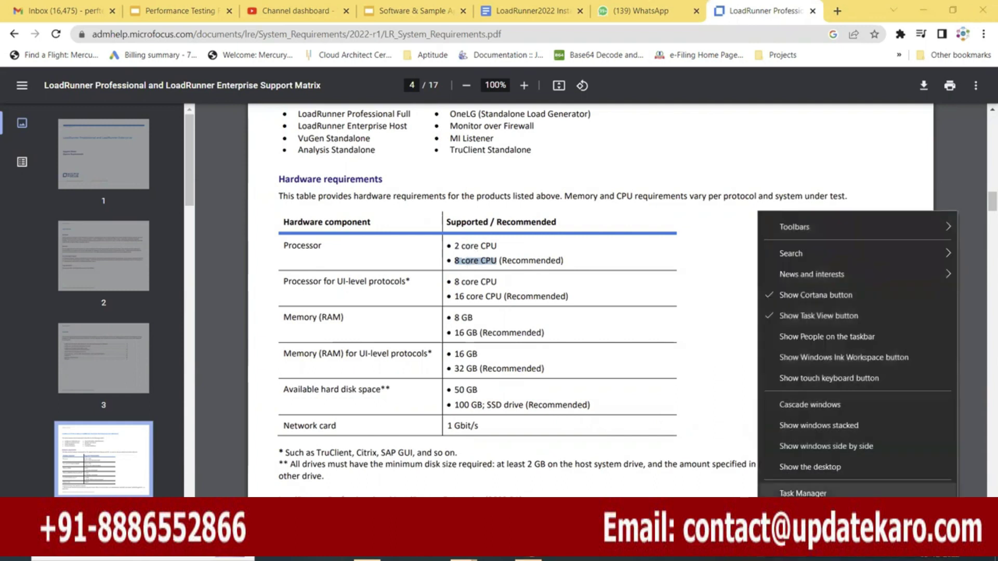
{"action": "left_click", "coordinate": [803, 493]}
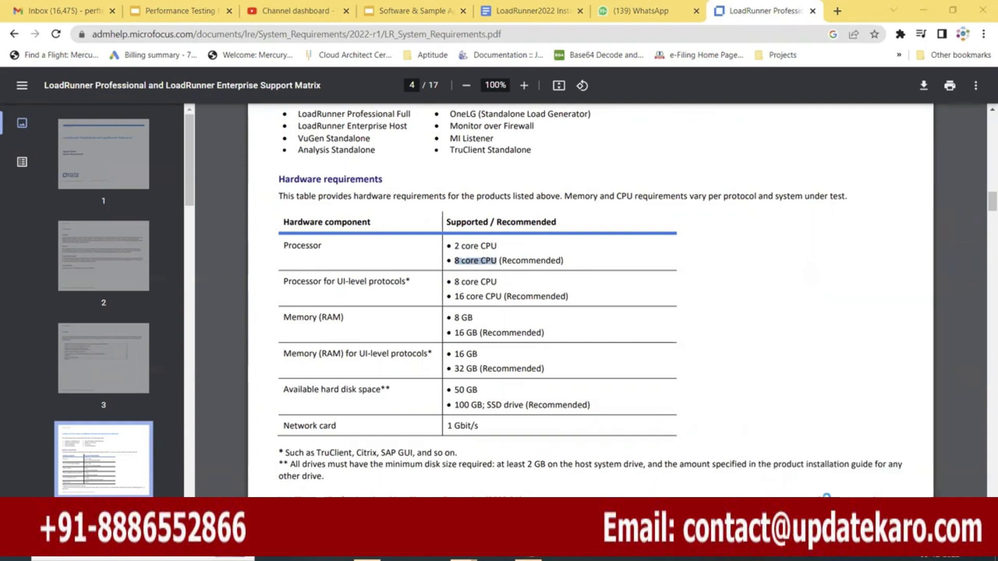
{"action": "left_click", "coordinate": [641, 189]}
{"action": "left_click", "coordinate": [656, 229]}
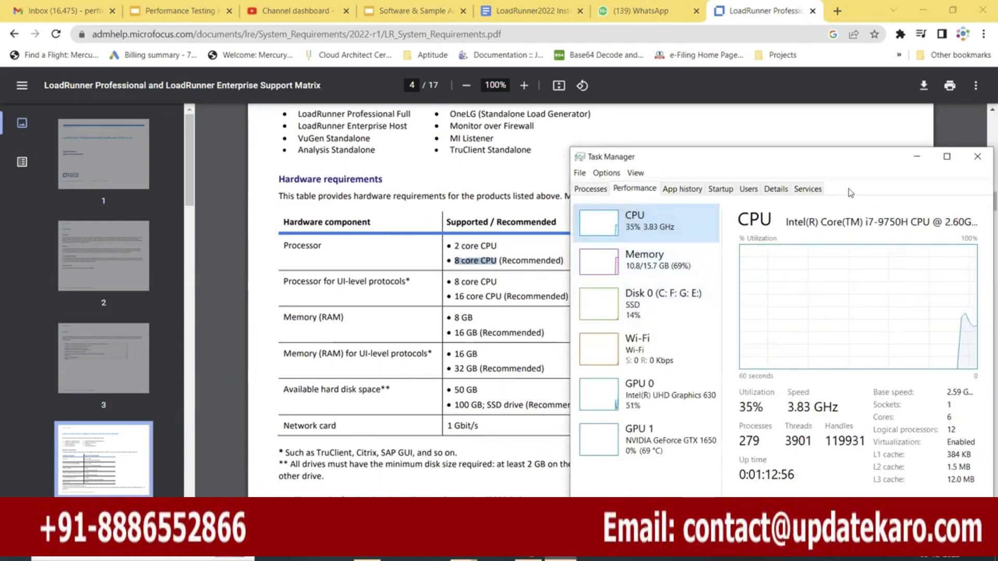
{"action": "left_click_drag", "start_coordinate": [863, 159], "coordinate": [840, 147]}
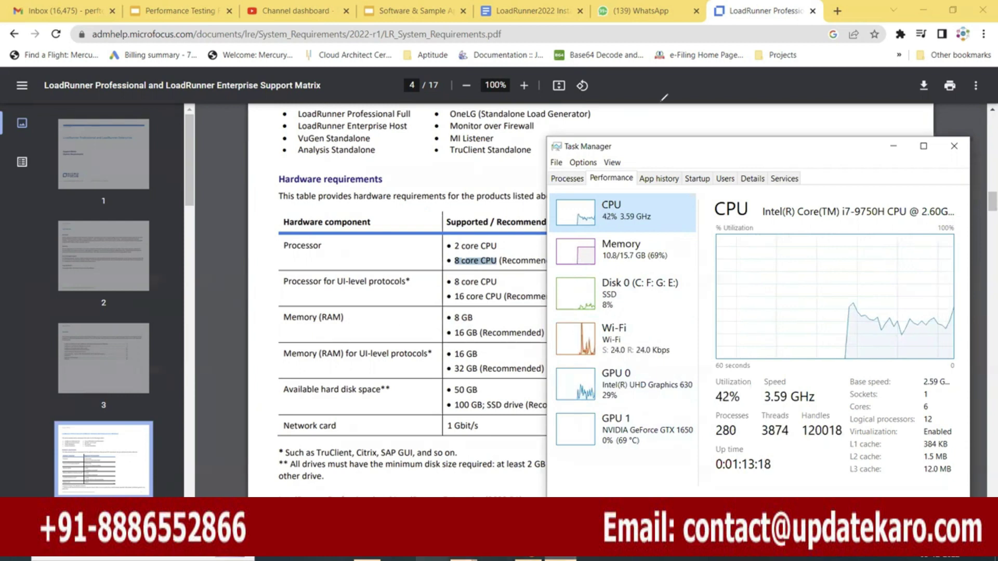
{"action": "left_click", "coordinate": [312, 321]}
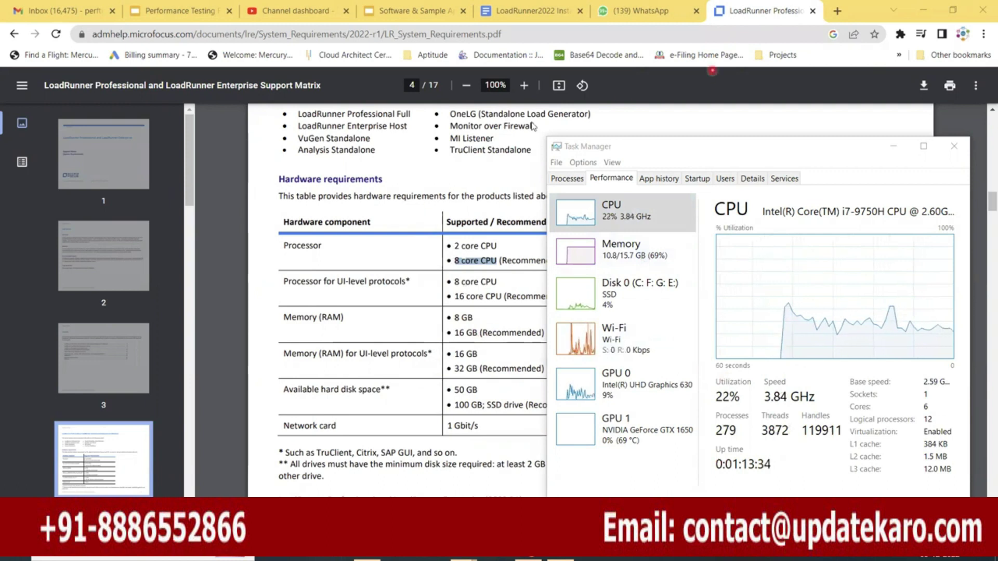
{"action": "left_click", "coordinate": [635, 246]}
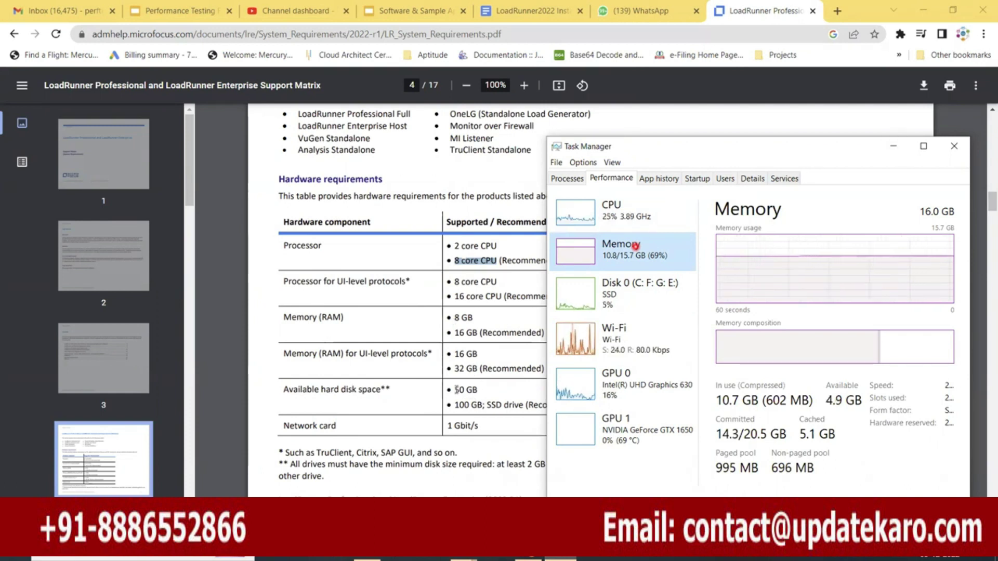
Highlight the 50 GB and 100 GB available hard disk space requirements in the hardware table
{"action": "left_click_drag", "start_coordinate": [454, 390], "coordinate": [478, 390]}
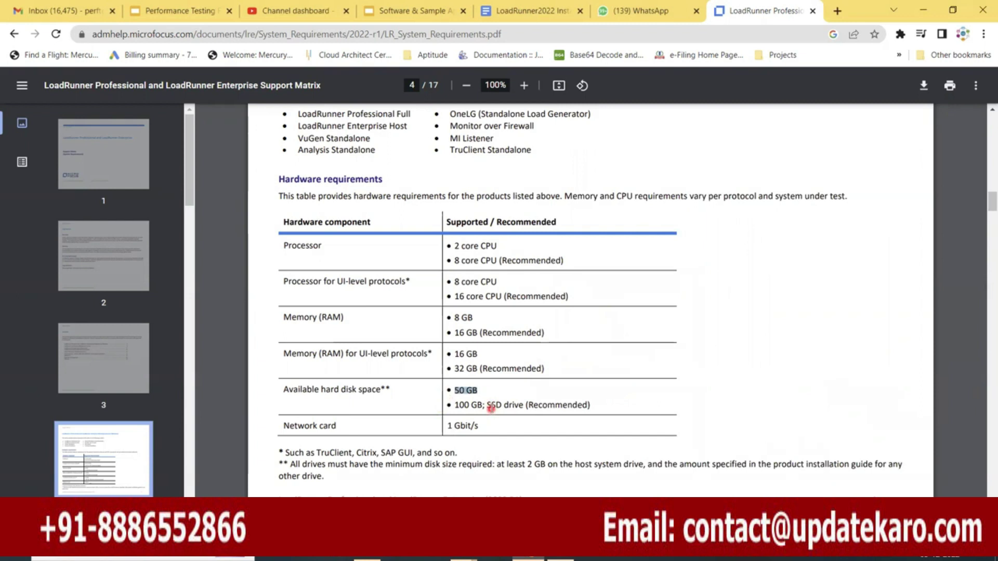
{"action": "left_click_drag", "start_coordinate": [489, 405], "coordinate": [465, 407]}
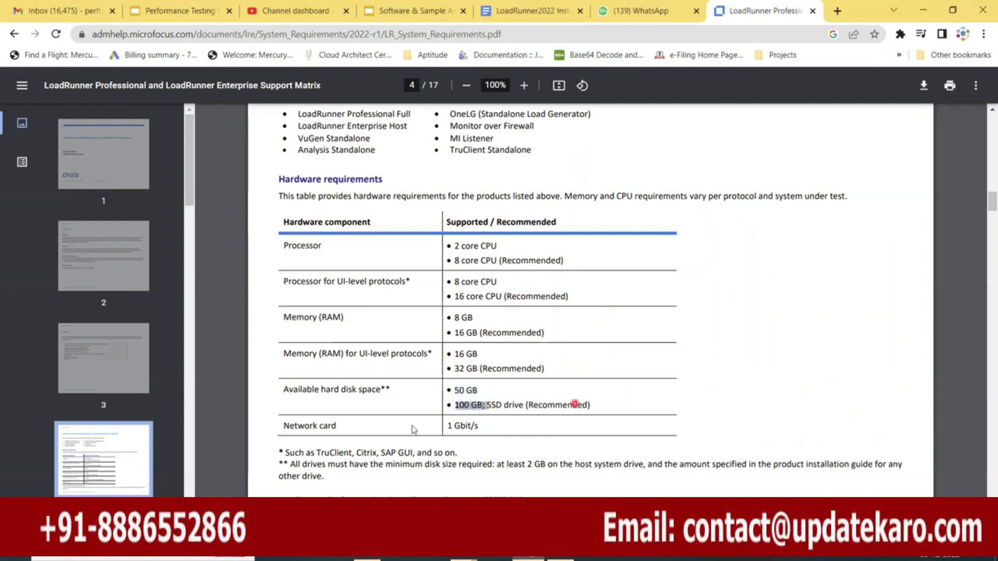
{"action": "left_click_drag", "start_coordinate": [478, 391], "coordinate": [449, 391]}
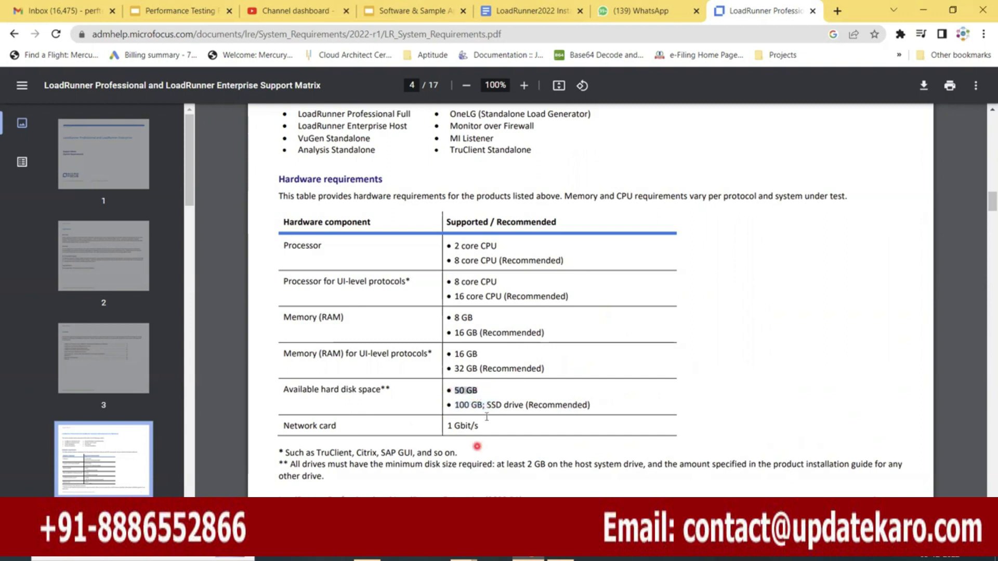
Go to the Software requirements table on page 5 of the support matrix
{"action": "scroll", "coordinate": [512, 426], "scroll_direction": "down", "scroll_amount": 3}
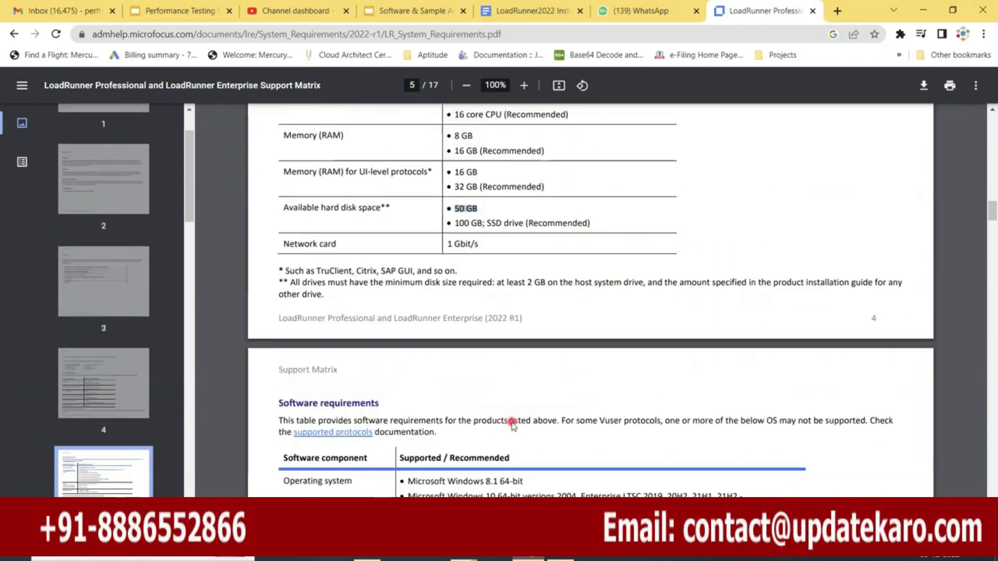
{"action": "scroll", "coordinate": [512, 423], "scroll_direction": "up", "scroll_amount": 3}
{"action": "scroll", "coordinate": [538, 352], "scroll_direction": "down", "scroll_amount": 1}
{"action": "scroll", "coordinate": [538, 352], "scroll_direction": "down", "scroll_amount": 7}
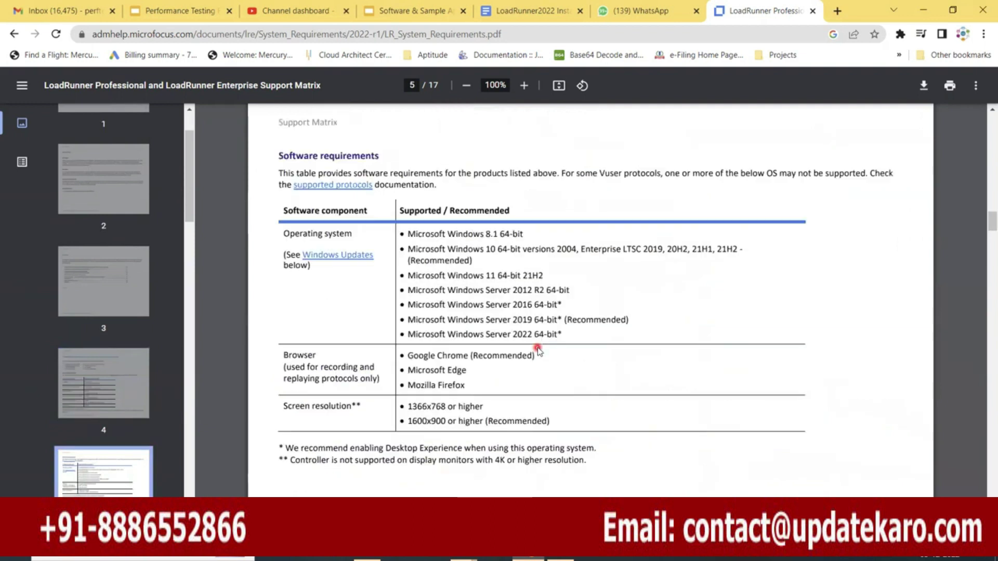
{"action": "scroll", "coordinate": [538, 351], "scroll_direction": "down", "scroll_amount": 1}
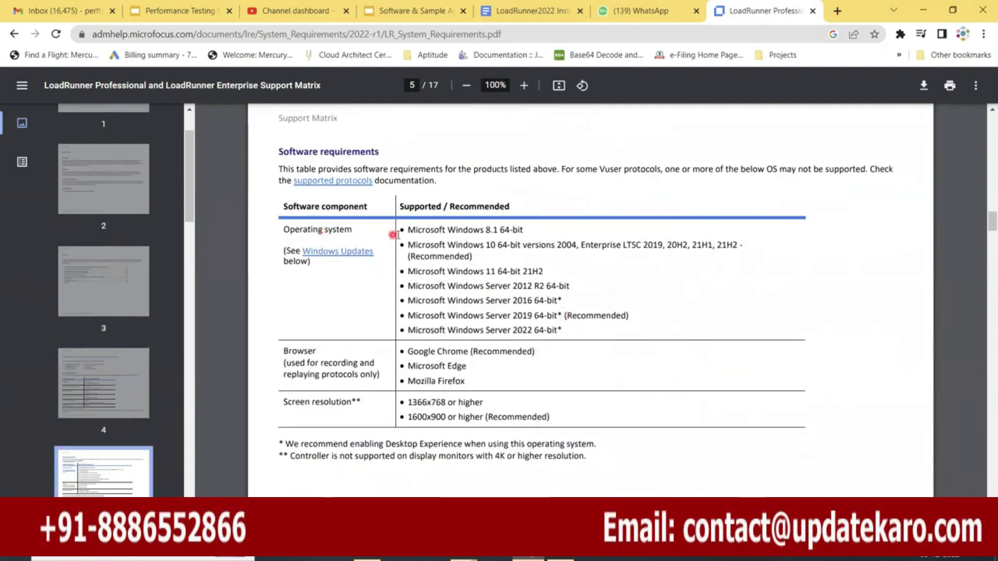
Highlight the supported operating systems in the table: Windows 8.1 64-bit, Windows 10, Windows 11 and Windows Server 2012
{"action": "left_click_drag", "start_coordinate": [407, 230], "coordinate": [526, 230]}
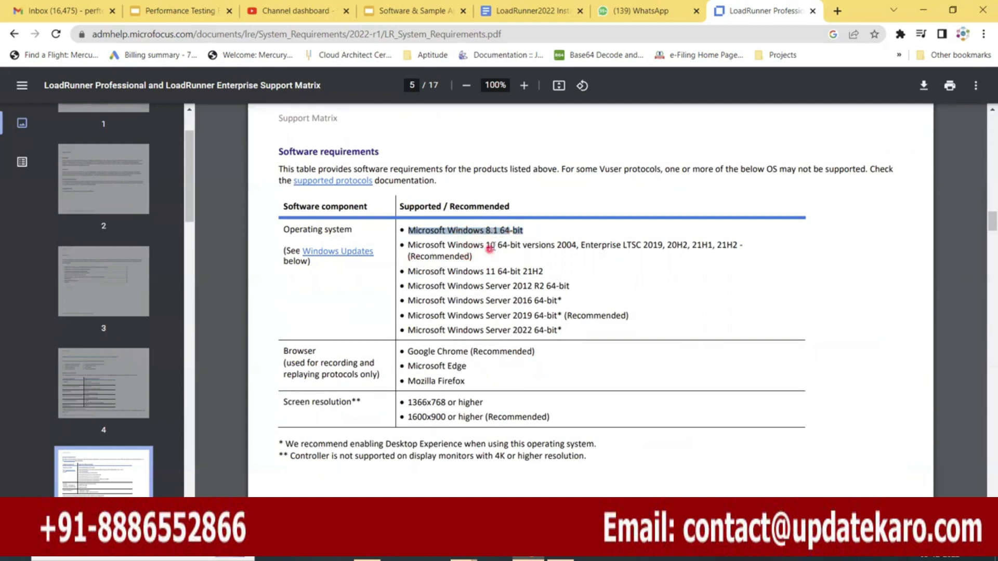
{"action": "left_click_drag", "start_coordinate": [497, 245], "coordinate": [448, 245]}
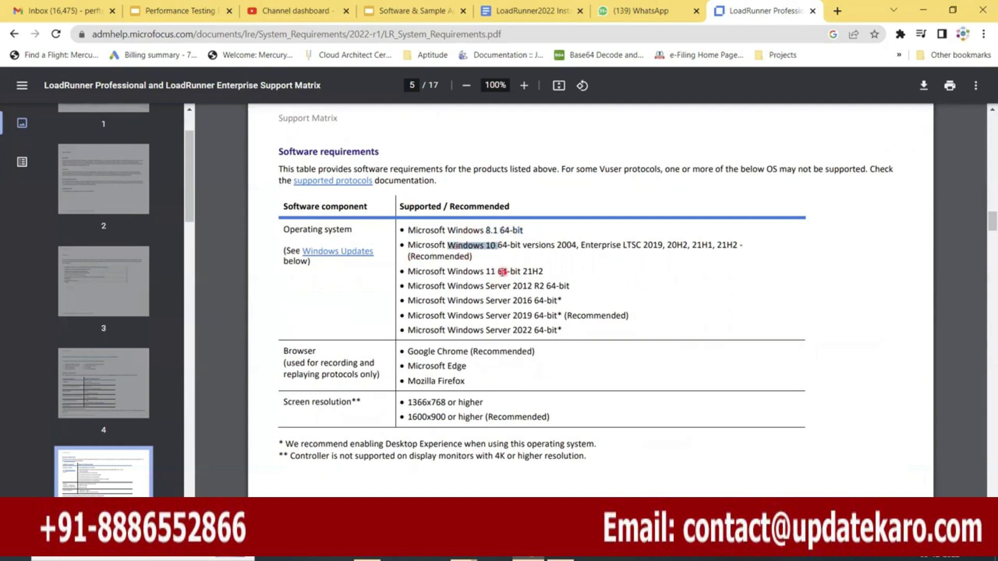
{"action": "left_click_drag", "start_coordinate": [498, 271], "coordinate": [448, 272]}
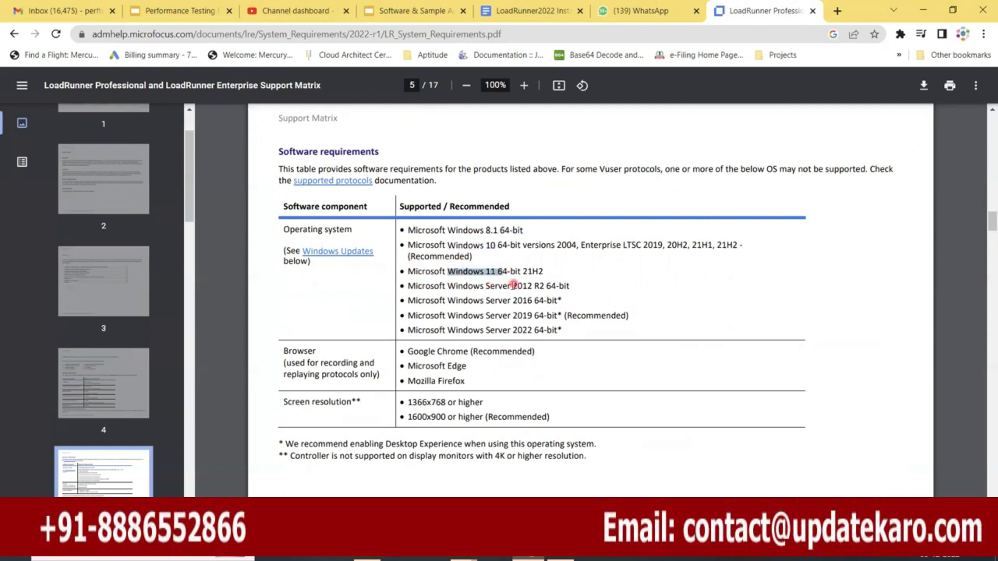
{"action": "left_click_drag", "start_coordinate": [512, 285], "coordinate": [448, 287]}
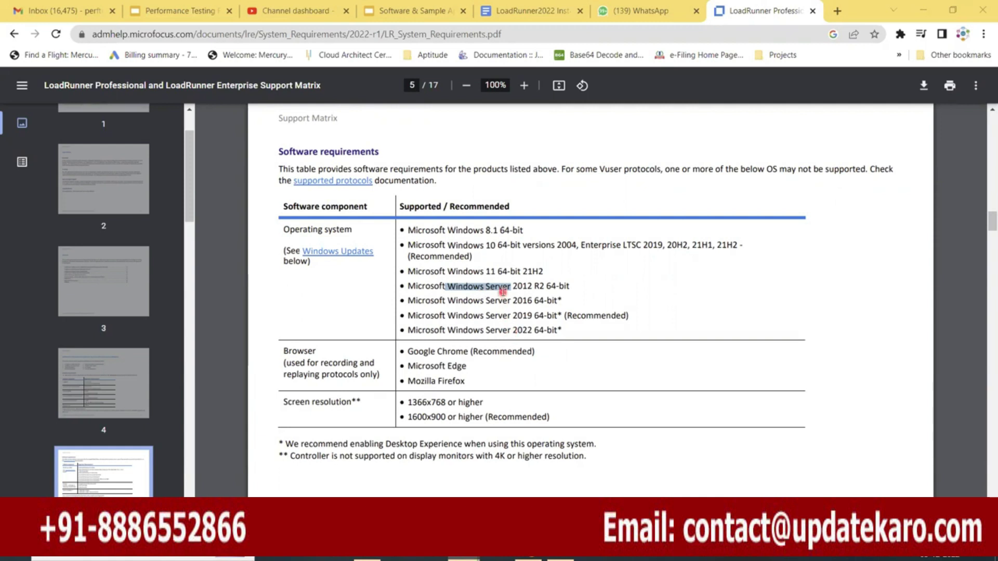
{"action": "left_click", "coordinate": [473, 293]}
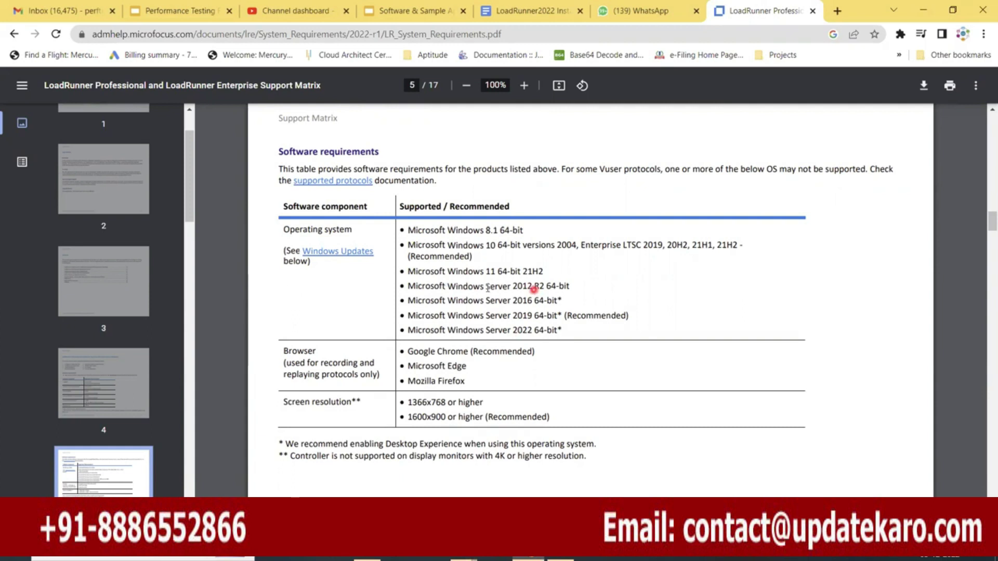
{"action": "left_click_drag", "start_coordinate": [512, 285], "coordinate": [530, 285]}
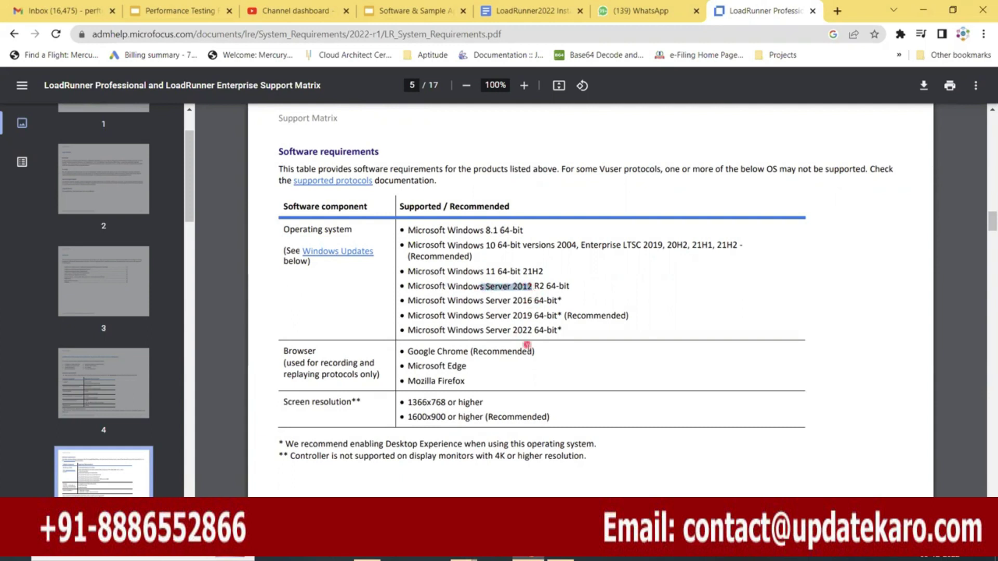
Highlight the recommended Google Chrome browser and the 1366x768 and 1600x900 screen resolutions in the software requirements table
{"action": "left_click", "coordinate": [448, 290]}
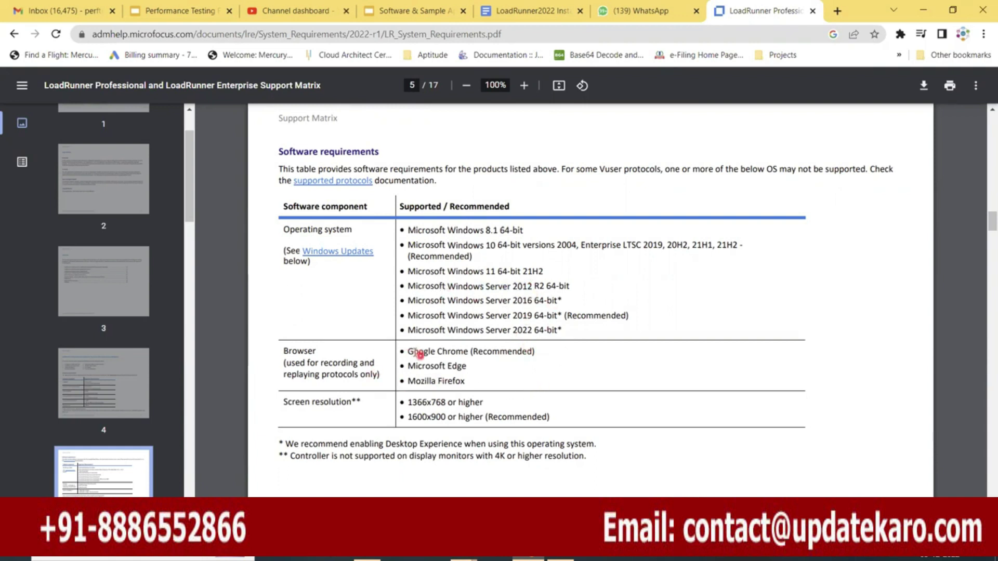
{"action": "left_click_drag", "start_coordinate": [414, 352], "coordinate": [462, 353]}
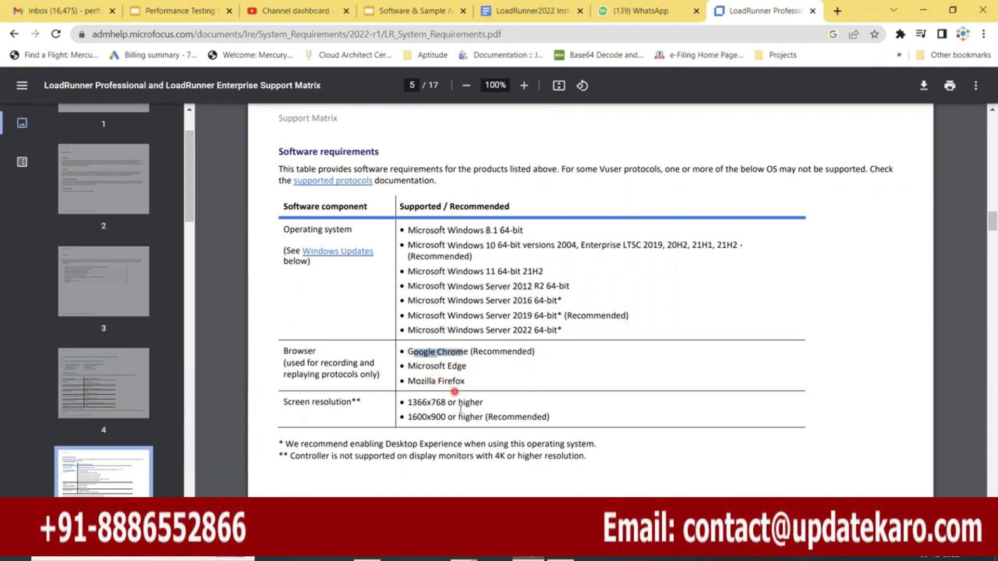
{"action": "scroll", "coordinate": [460, 353], "scroll_direction": "down", "scroll_amount": 4}
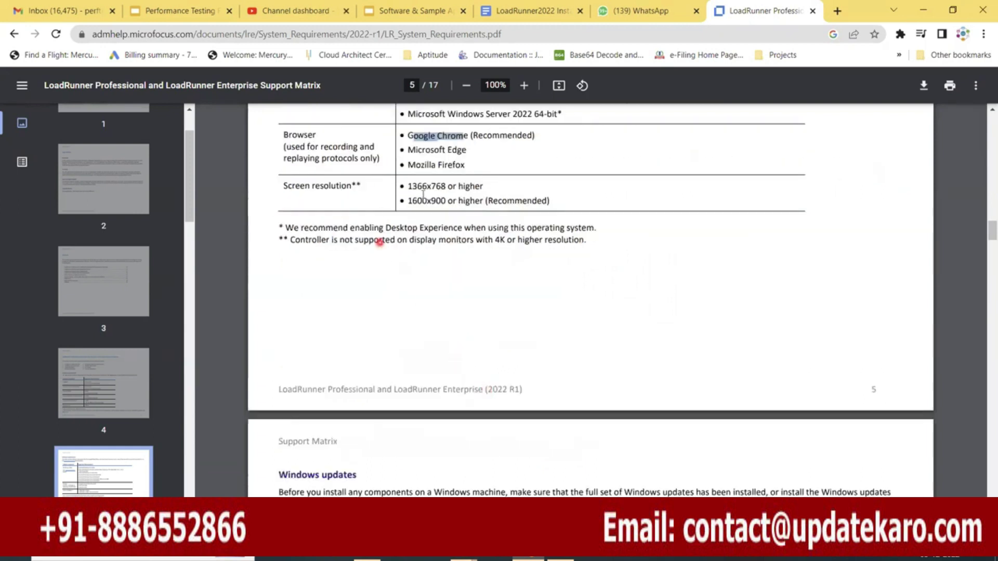
{"action": "left_click_drag", "start_coordinate": [408, 186], "coordinate": [445, 189]}
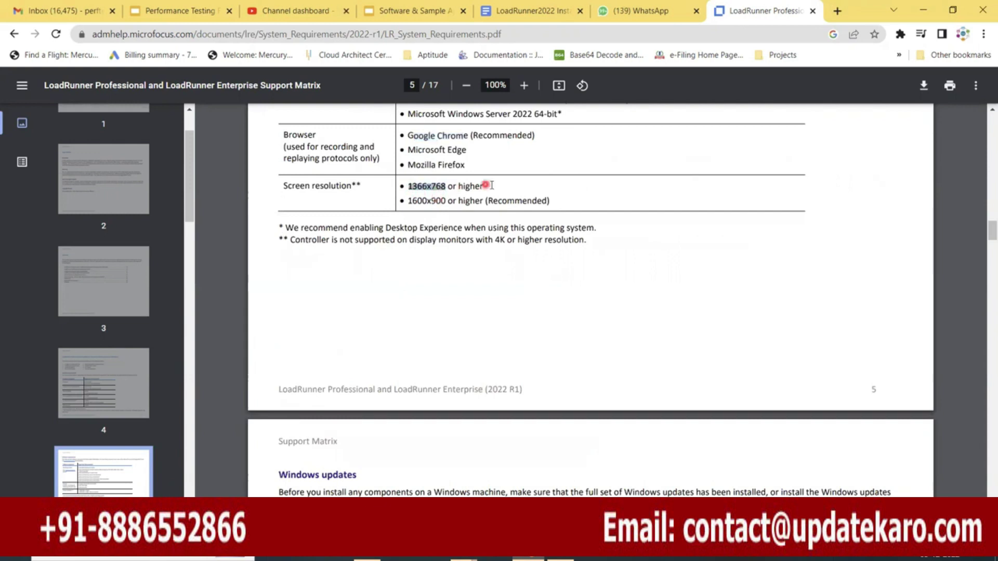
{"action": "left_click_drag", "start_coordinate": [407, 202], "coordinate": [446, 203]}
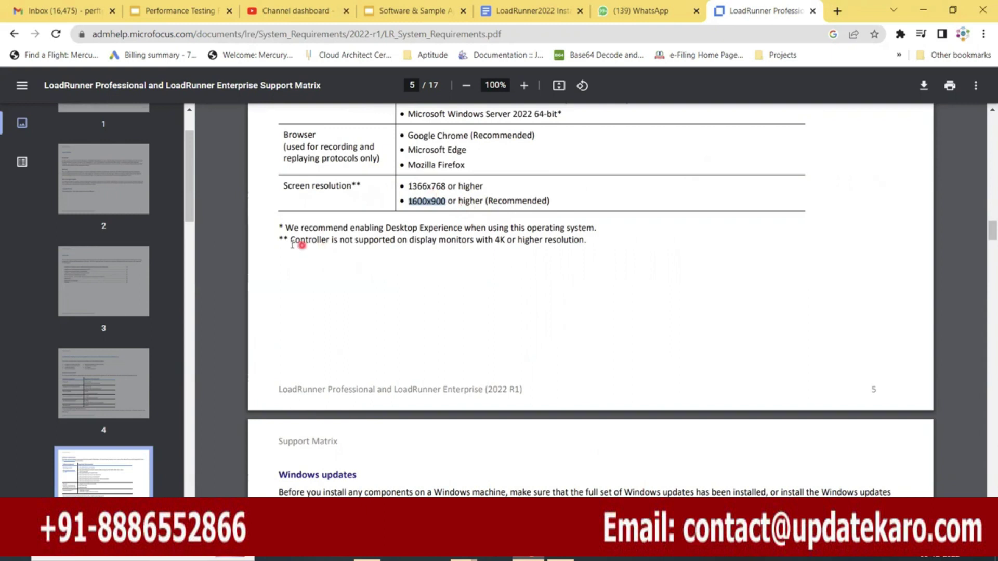
Highlight the footnote about Controller not being supported on display monitors with 4K or higher resolution
{"action": "left_click_drag", "start_coordinate": [285, 239], "coordinate": [506, 239]}
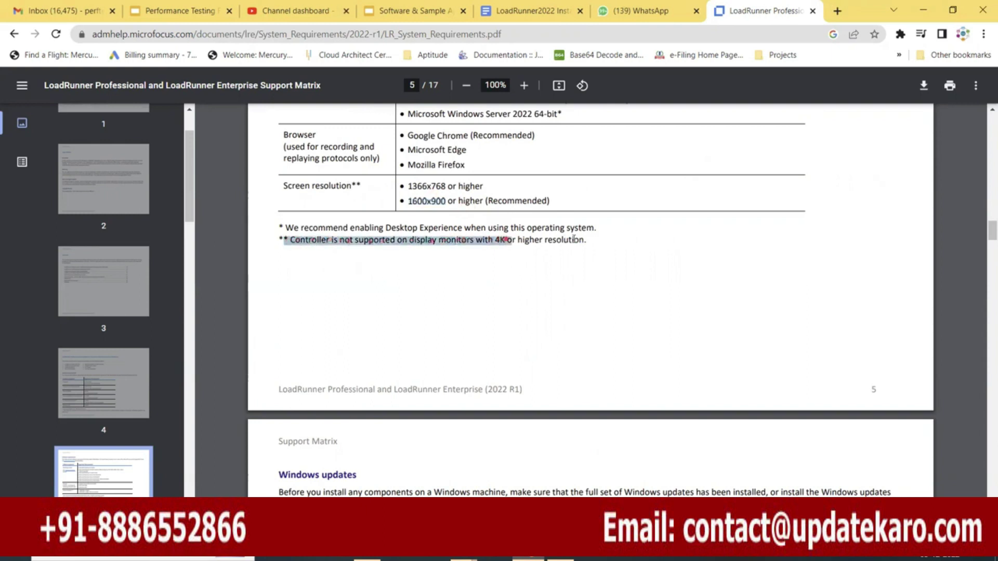
{"action": "left_click_drag", "start_coordinate": [574, 240], "coordinate": [591, 239]}
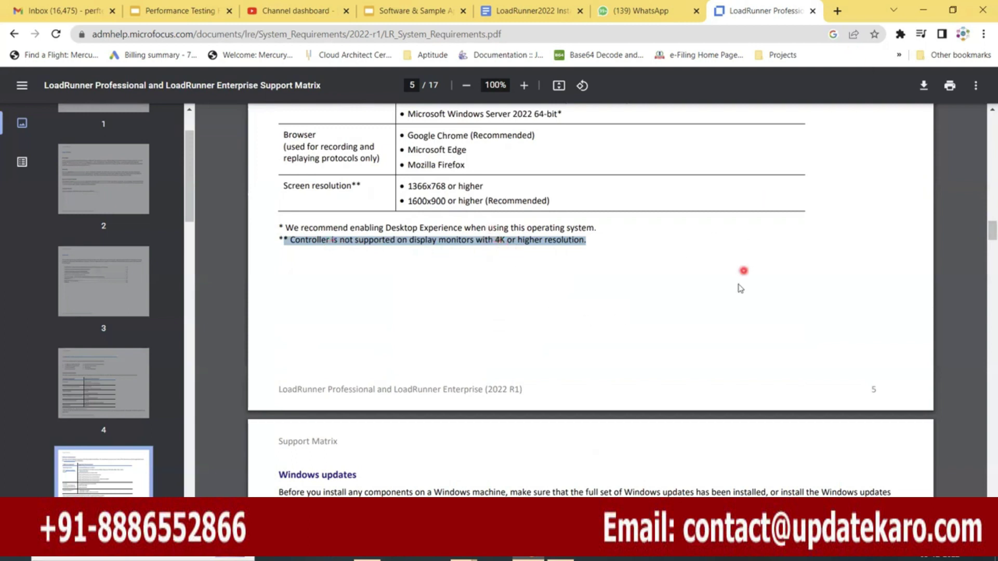
Open the Windows display settings at the display resolution, and highlight the recommended 1600x900 resolution in the support matrix for comparison
{"action": "key", "text": "super+d"}
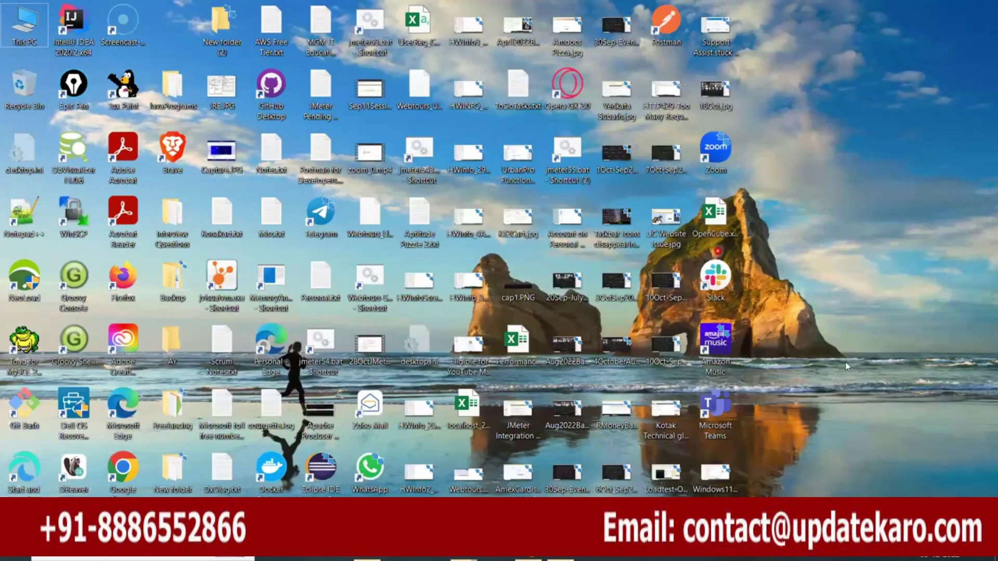
{"action": "right_click", "coordinate": [858, 376]}
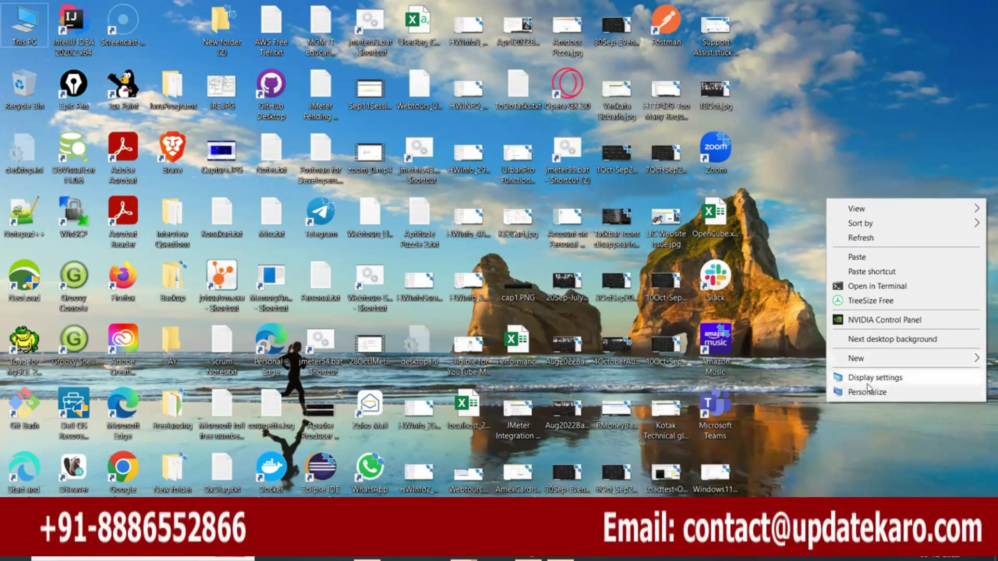
{"action": "left_click", "coordinate": [873, 379]}
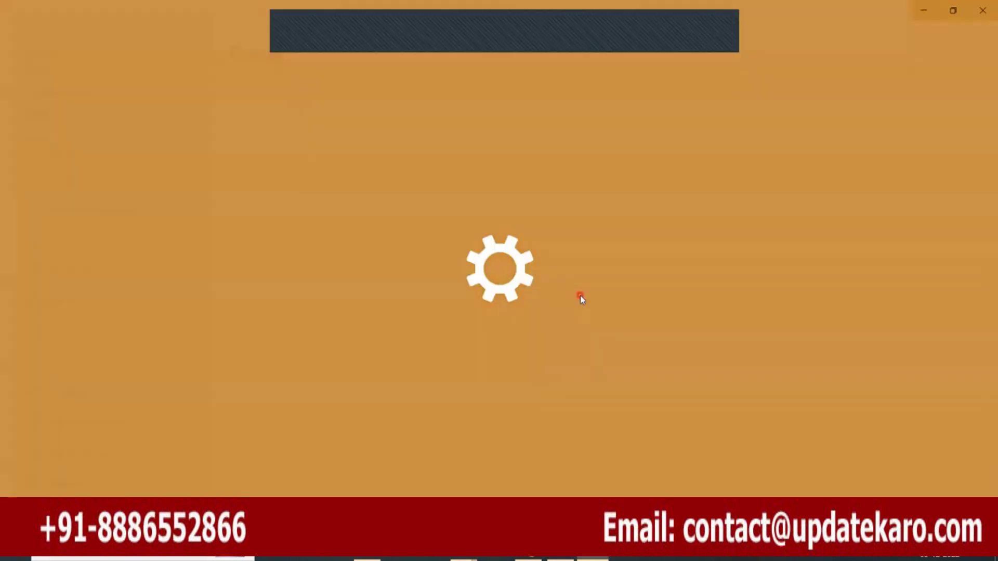
{"action": "scroll", "coordinate": [422, 344], "scroll_direction": "down", "scroll_amount": 5}
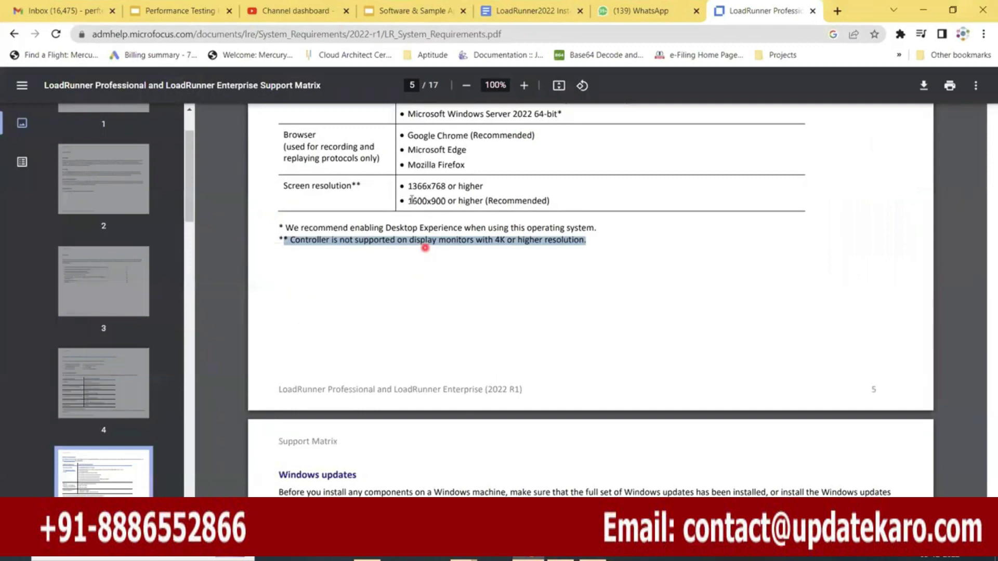
{"action": "left_click_drag", "start_coordinate": [409, 201], "coordinate": [548, 201]}
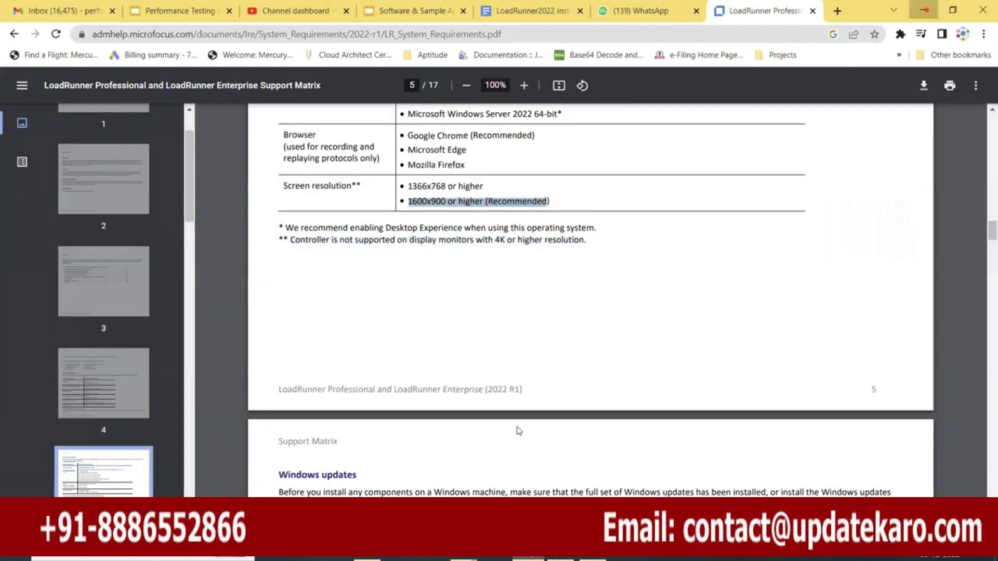
Examine the list of available display resolutions in the Windows settings without changing it, and close the settings window
{"action": "left_click", "coordinate": [923, 10]}
{"action": "left_click", "coordinate": [395, 243]}
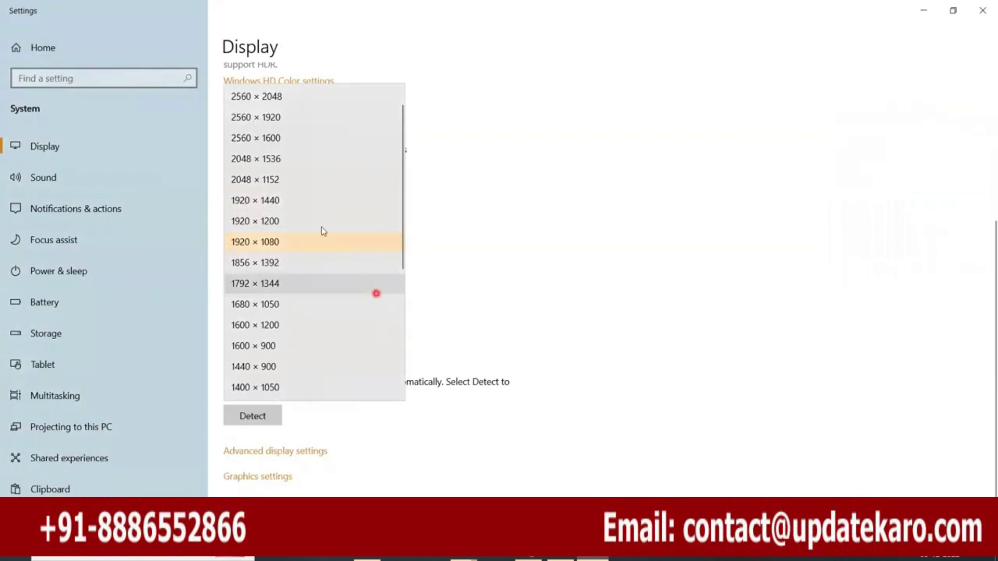
{"action": "scroll", "coordinate": [309, 157], "scroll_direction": "up", "scroll_amount": 1}
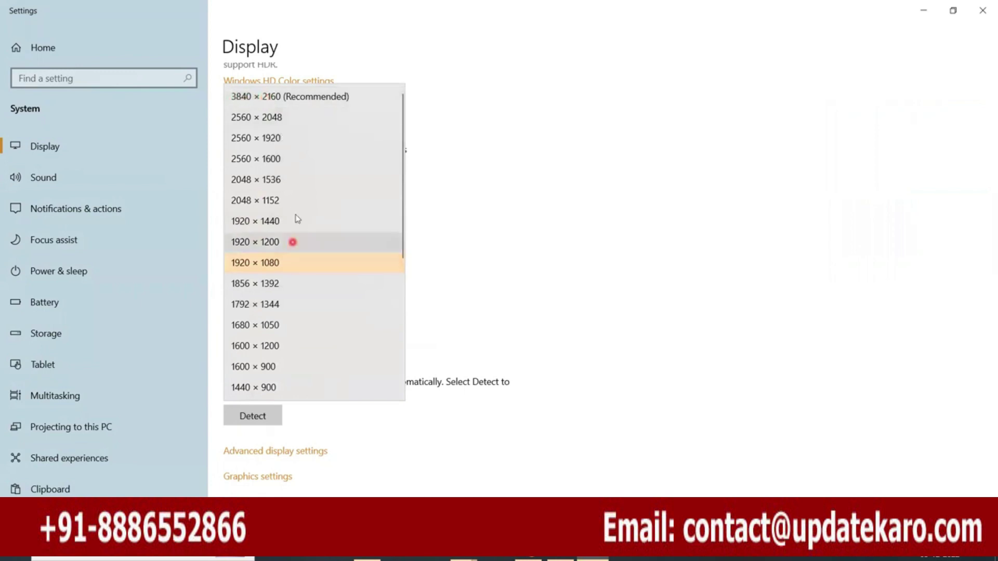
{"action": "left_click", "coordinate": [588, 263]}
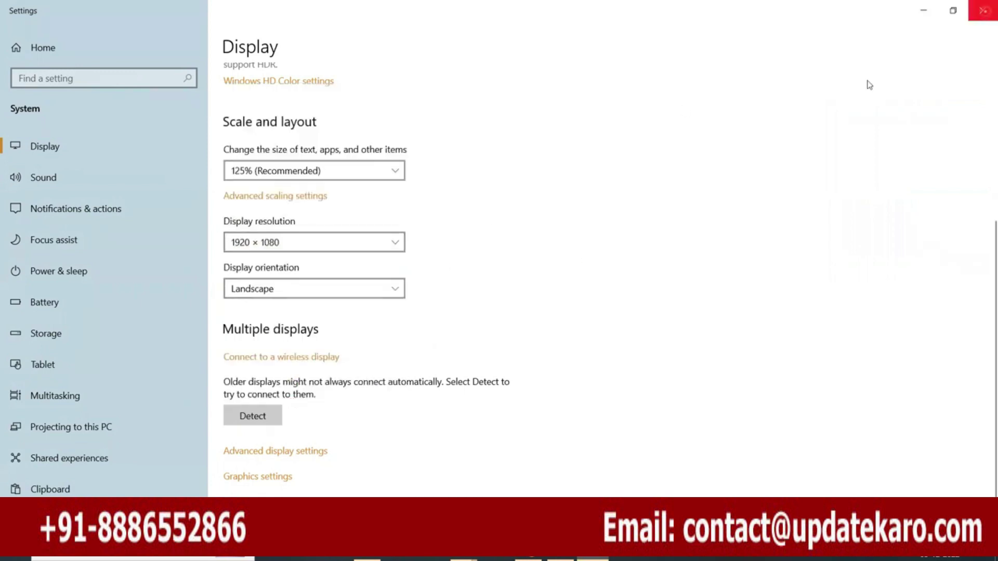
{"action": "left_click", "coordinate": [984, 11]}
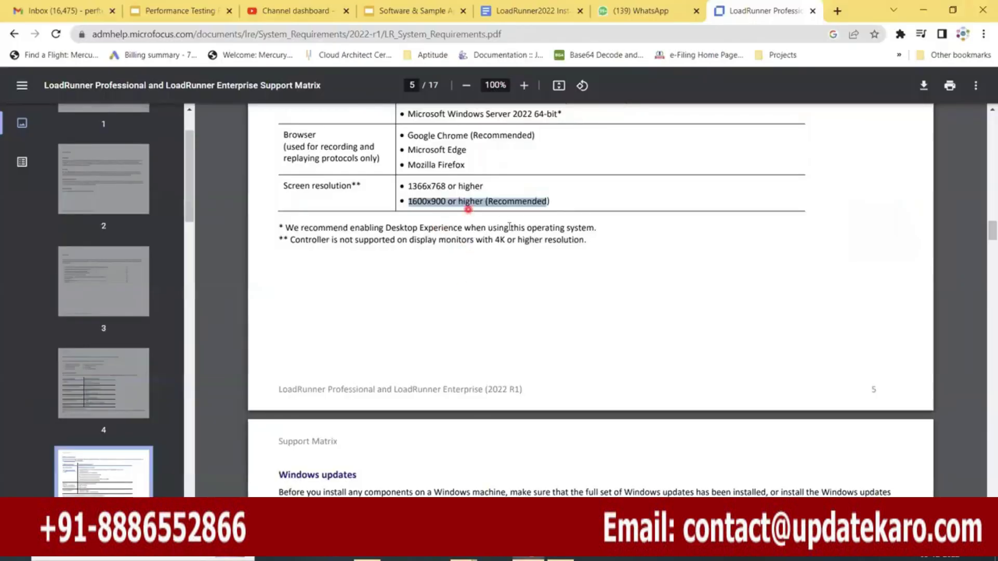
Highlight part of the footnote on unsupported Controller display monitors and skim the pages that follow in the support matrix
{"action": "left_click_drag", "start_coordinate": [321, 240], "coordinate": [446, 240]}
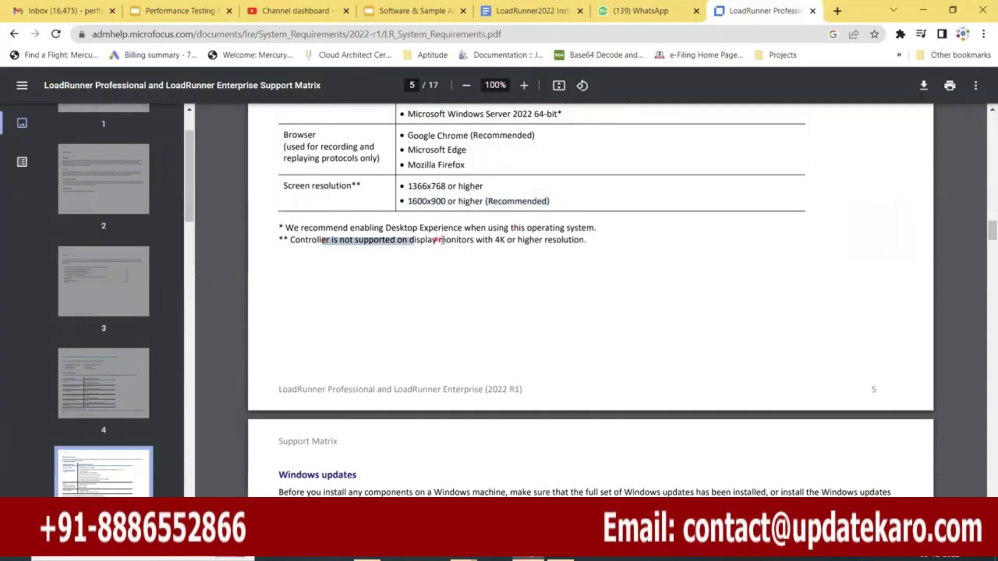
{"action": "scroll", "coordinate": [500, 341], "scroll_direction": "down", "scroll_amount": 2}
{"action": "scroll", "coordinate": [500, 342], "scroll_direction": "down", "scroll_amount": 8}
{"action": "scroll", "coordinate": [519, 328], "scroll_direction": "up", "scroll_amount": 10}
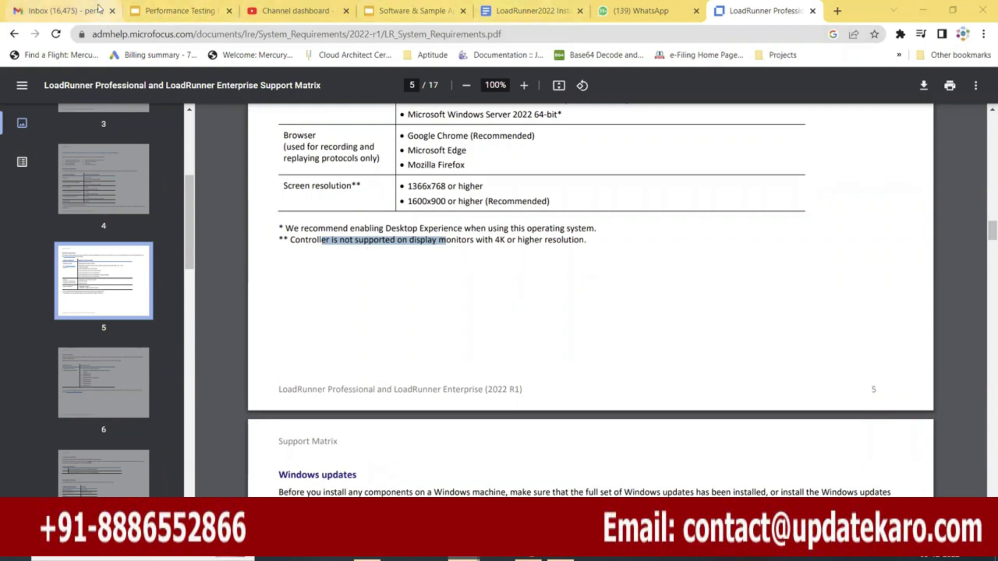
Switch to the Gmail inbox and open Google Slides from the list of Google apps
{"action": "left_click", "coordinate": [57, 10]}
{"action": "left_click", "coordinate": [945, 88]}
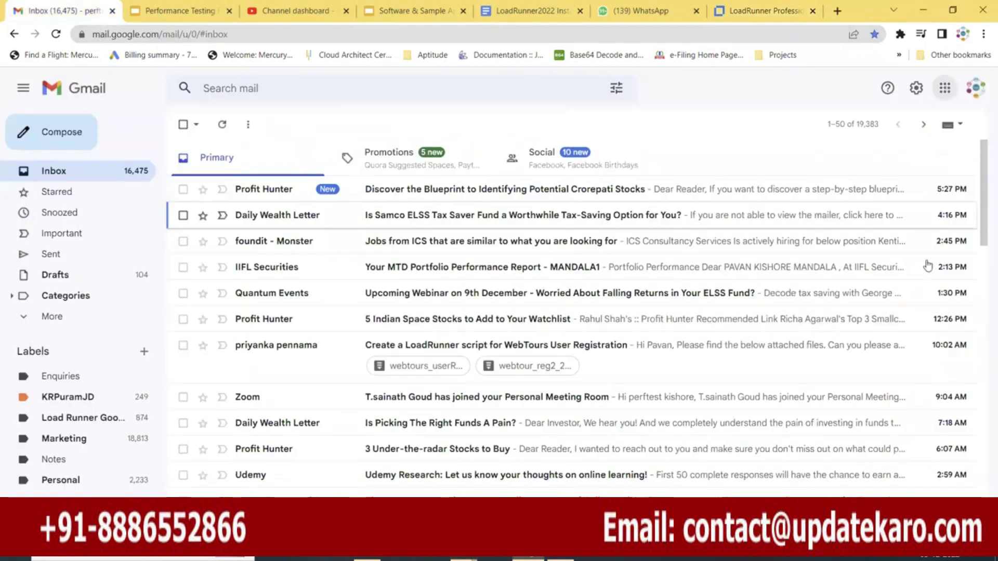
{"action": "scroll", "coordinate": [835, 375], "scroll_direction": "down", "scroll_amount": 3}
{"action": "left_click", "coordinate": [835, 374]}
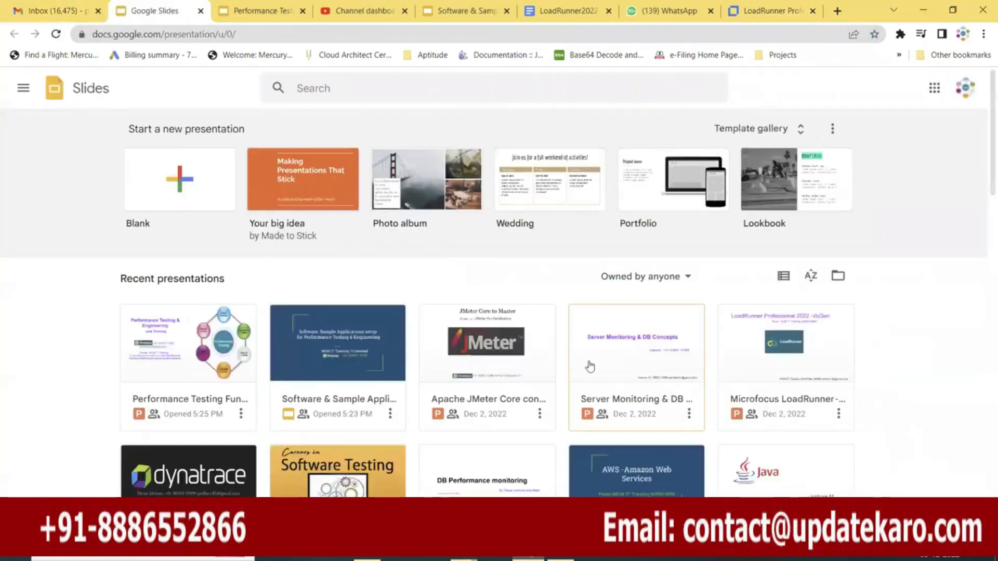
Find the LR Controller, Analysis & PC Slides Version2022 presentation among the recent presentations and open it
{"action": "scroll", "coordinate": [518, 380], "scroll_direction": "down", "scroll_amount": 4}
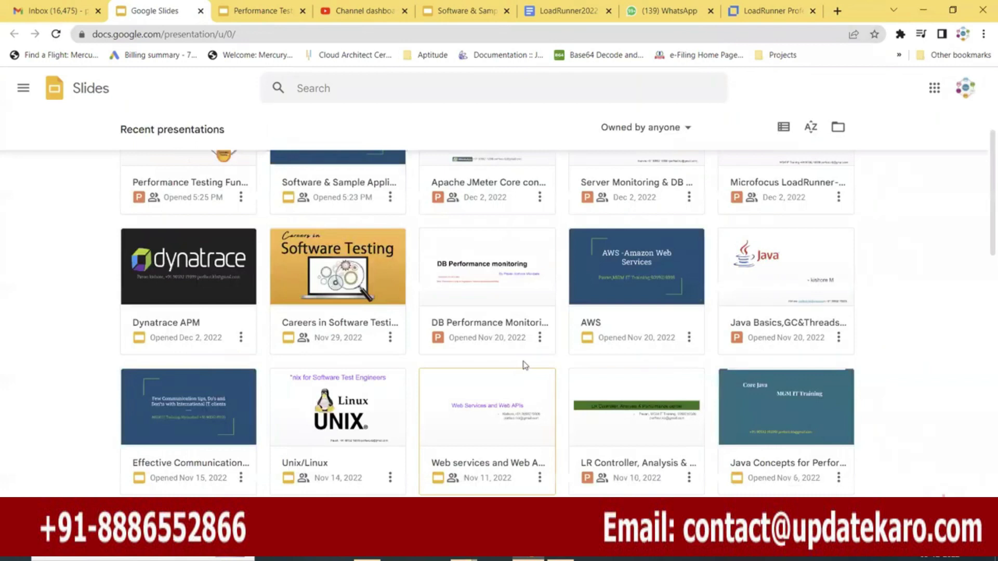
{"action": "scroll", "coordinate": [501, 338], "scroll_direction": "up", "scroll_amount": 5}
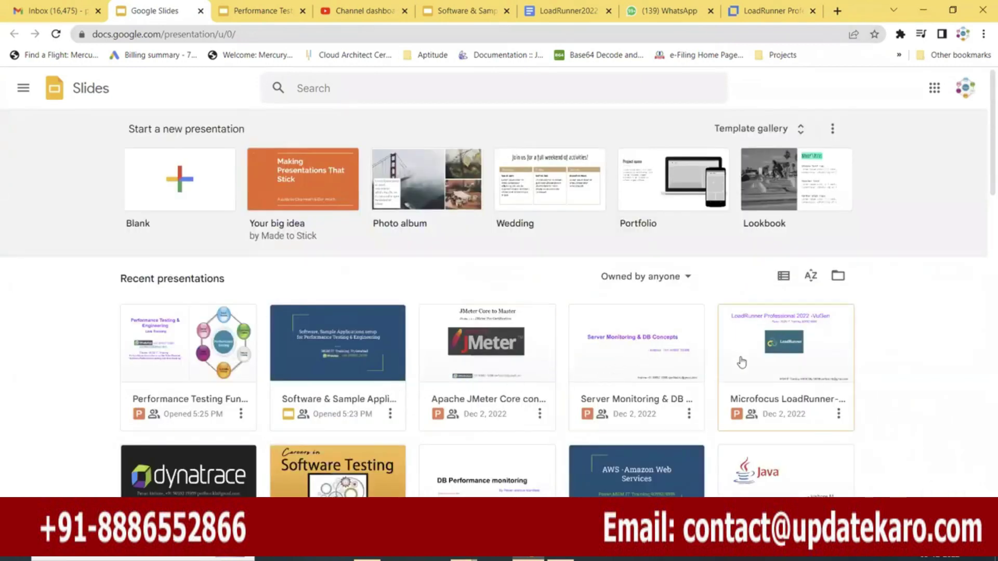
{"action": "scroll", "coordinate": [544, 379], "scroll_direction": "down", "scroll_amount": 4}
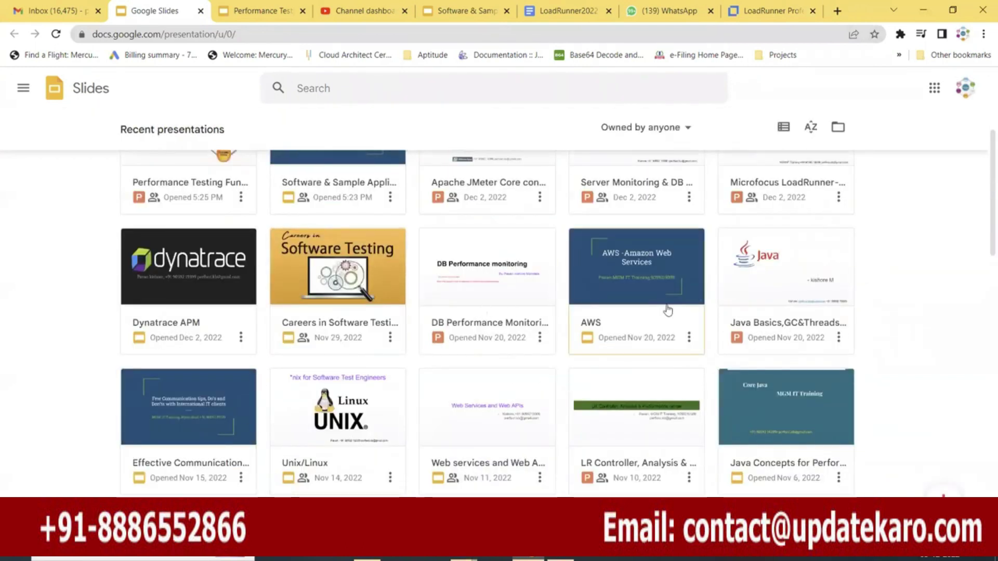
{"action": "left_click", "coordinate": [630, 413]}
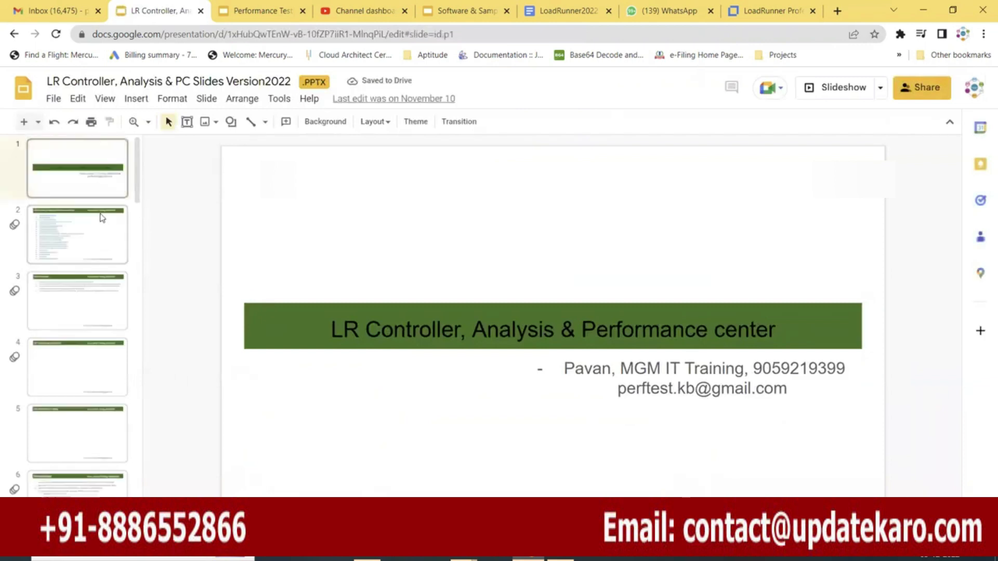
Go to the agenda on slide 2 and follow its link to the section on Controller issues and resolutions
{"action": "left_click", "coordinate": [89, 234]}
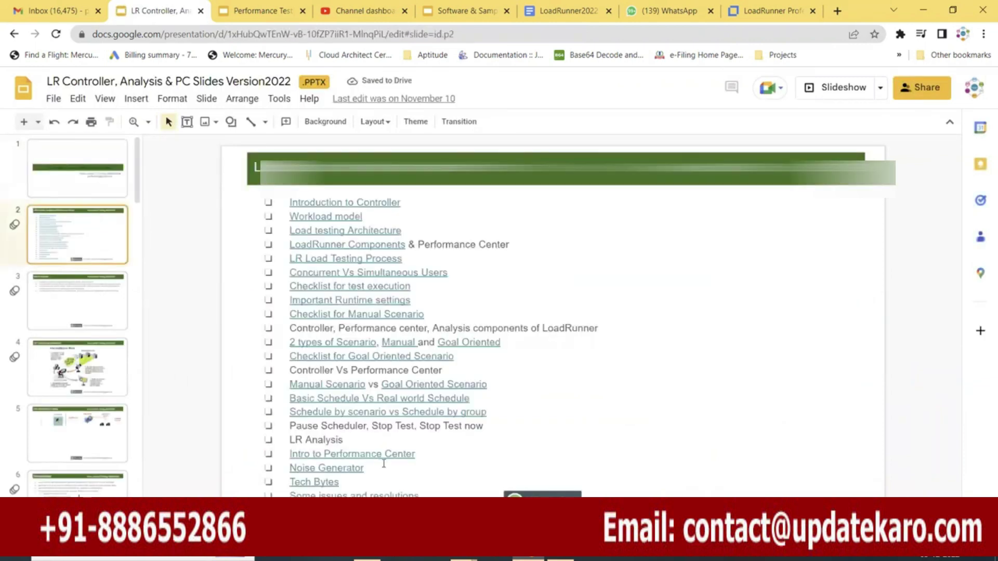
{"action": "left_click", "coordinate": [370, 494]}
{"action": "left_click", "coordinate": [541, 495]}
{"action": "scroll", "coordinate": [107, 357], "scroll_direction": "down", "scroll_amount": 3}
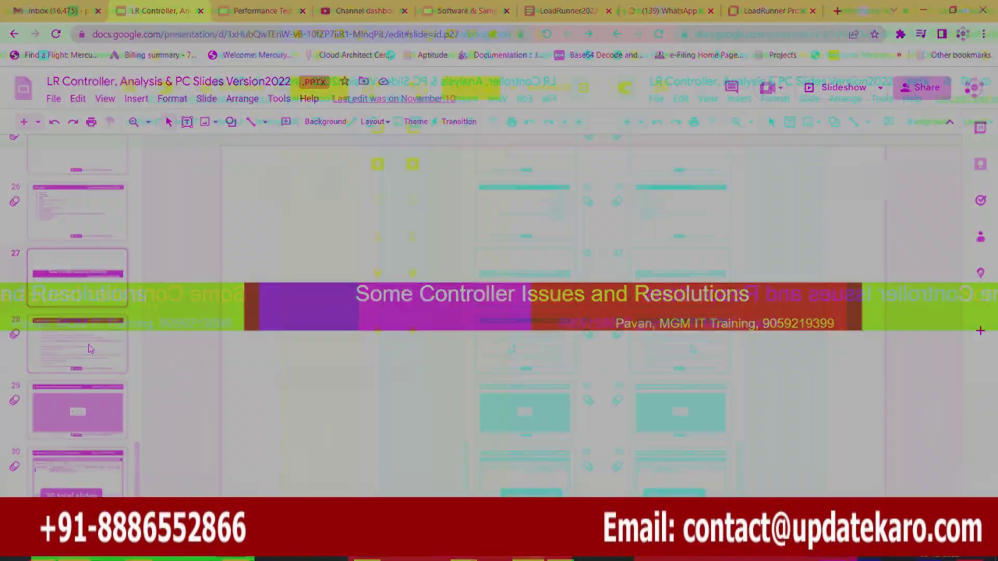
Present slide 29, LR Controller Issue: Transaction Monitor not Available, as a slideshow
{"action": "left_click", "coordinate": [92, 405]}
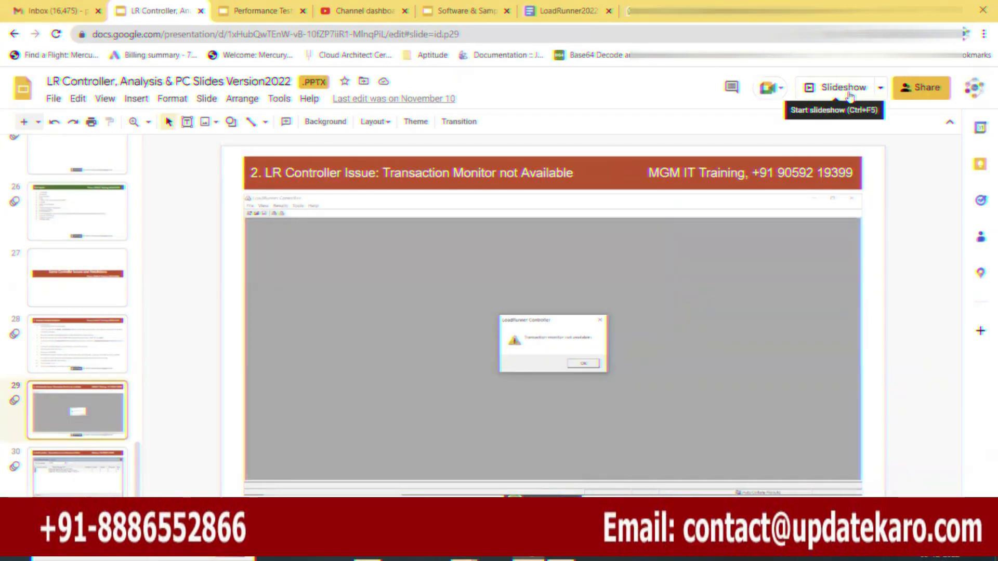
{"action": "left_click", "coordinate": [847, 89]}
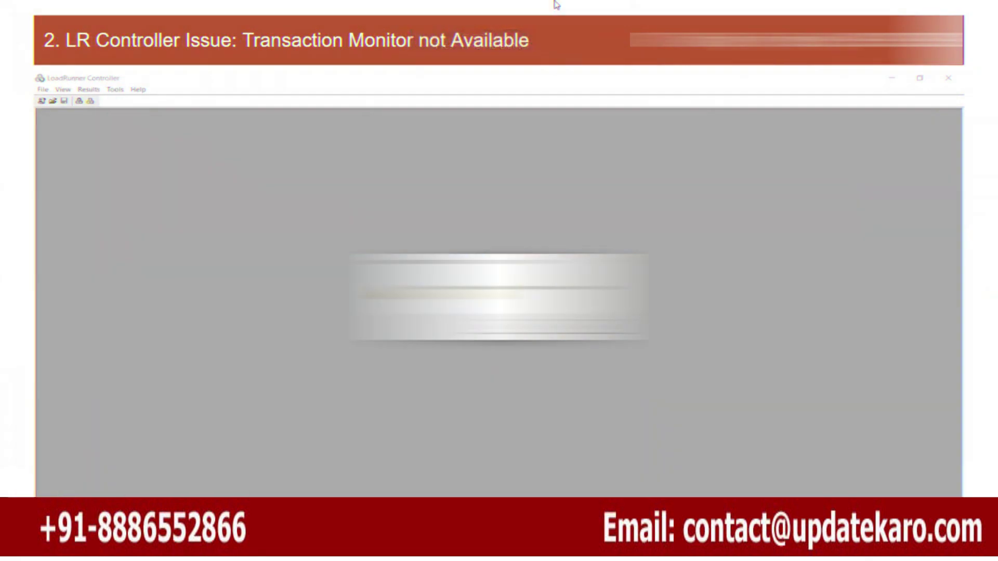
{"action": "left_click", "coordinate": [499, 45]}
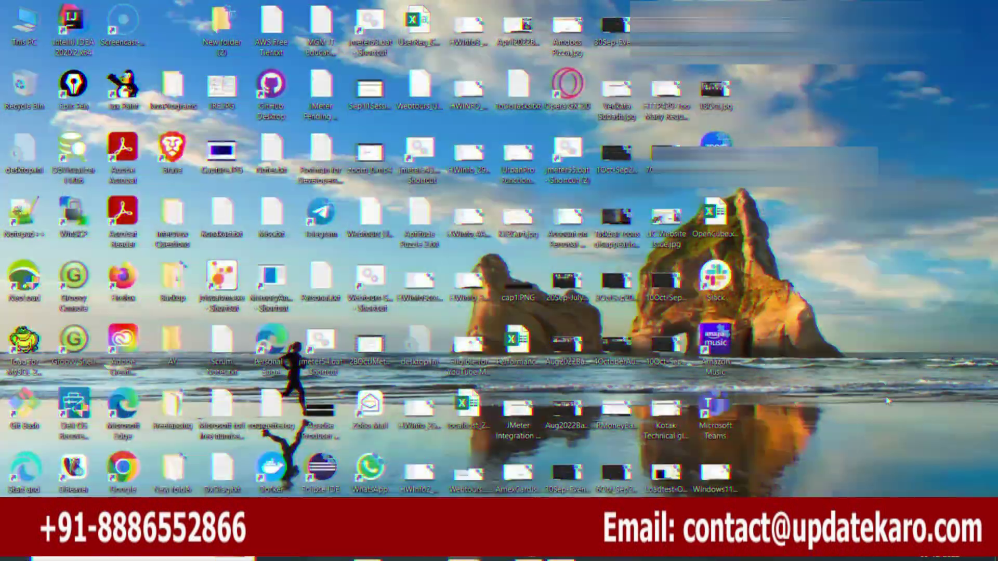
Reopen the Windows display settings from the desktop and examine the resolutions offered for the display
{"action": "right_click", "coordinate": [879, 430]}
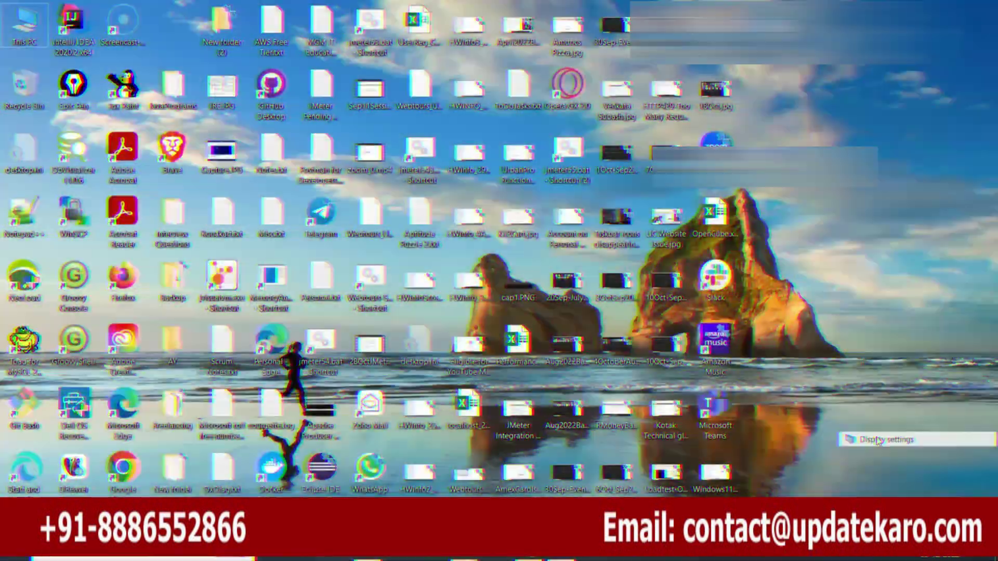
{"action": "left_click", "coordinate": [873, 438]}
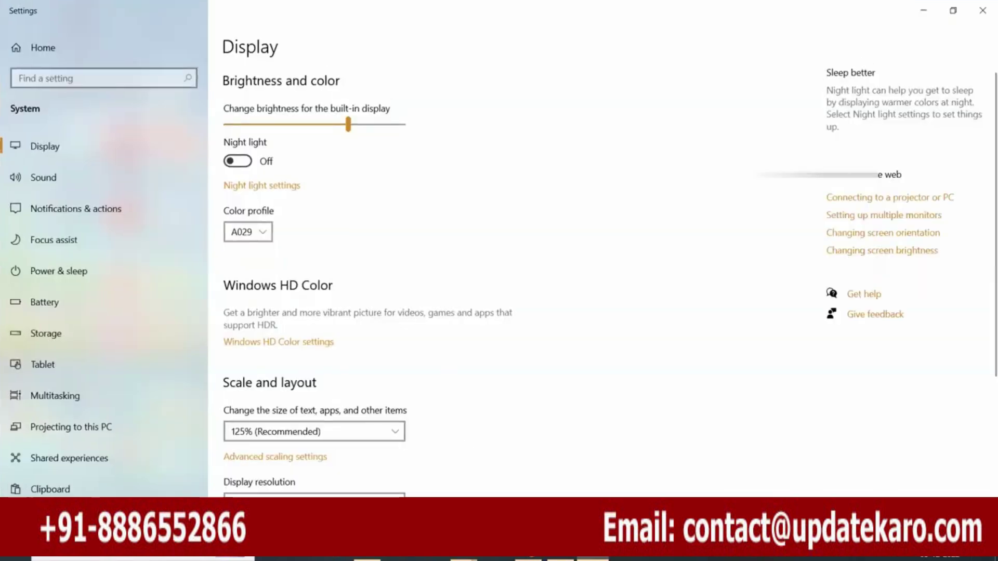
{"action": "scroll", "coordinate": [361, 440], "scroll_direction": "down", "scroll_amount": 5}
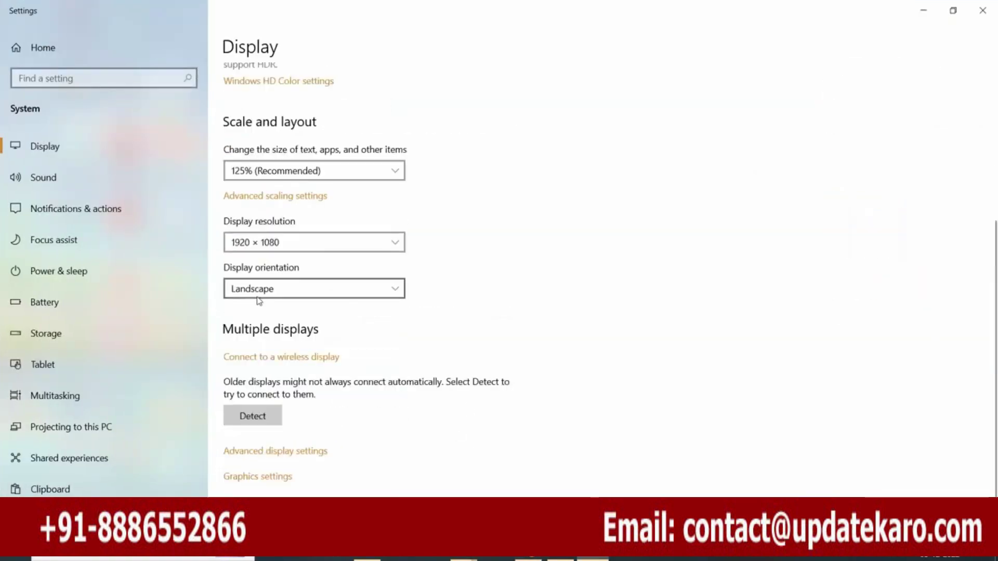
{"action": "left_click", "coordinate": [397, 244]}
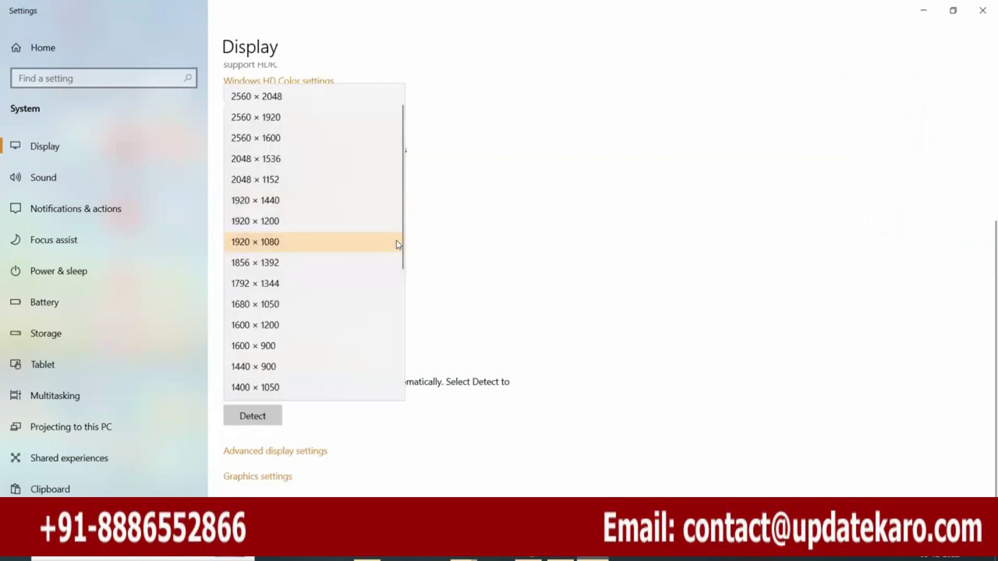
{"action": "scroll", "coordinate": [406, 244], "scroll_direction": "up", "scroll_amount": 1}
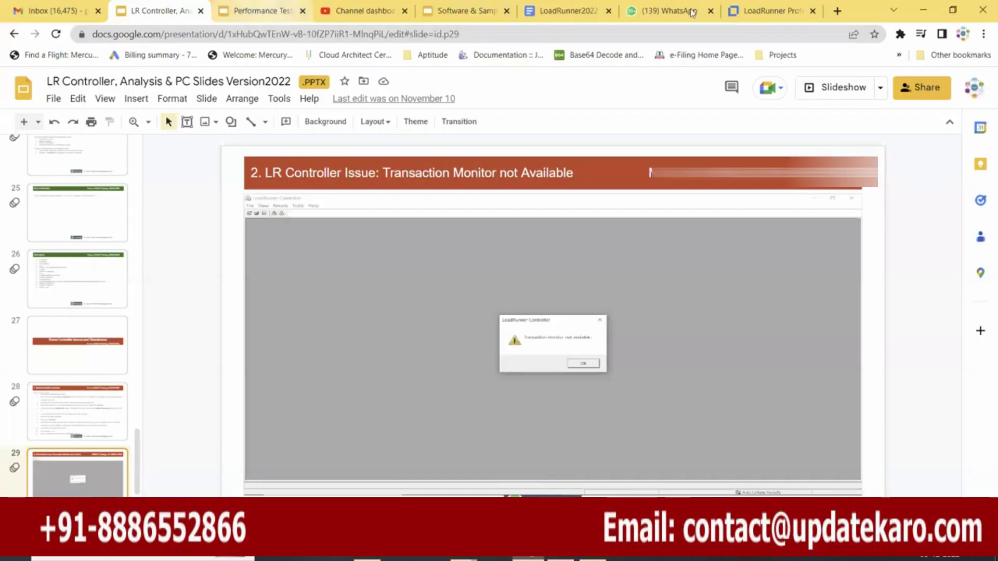
Return to the LoadRunner support matrix and highlight the recommended screen resolution of 1600x900 or higher
{"action": "left_click", "coordinate": [769, 10]}
{"action": "left_click_drag", "start_coordinate": [408, 201], "coordinate": [560, 199]}
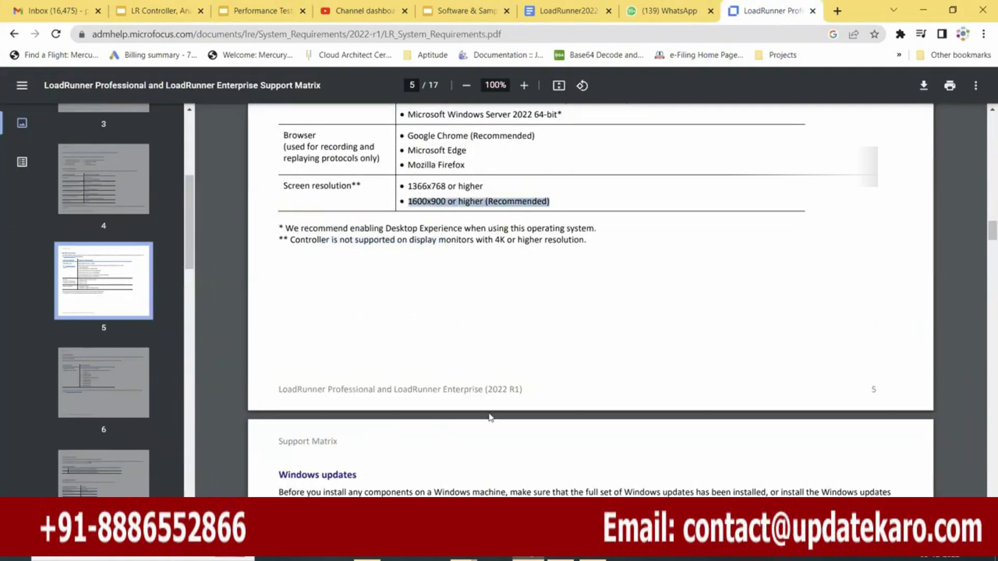
Highlight the Windows updates requirement in the support matrix and the Windows update and 50 GB disk space notes in the LoadRunner2022 installation guide
{"action": "scroll", "coordinate": [490, 419], "scroll_direction": "down", "scroll_amount": 4}
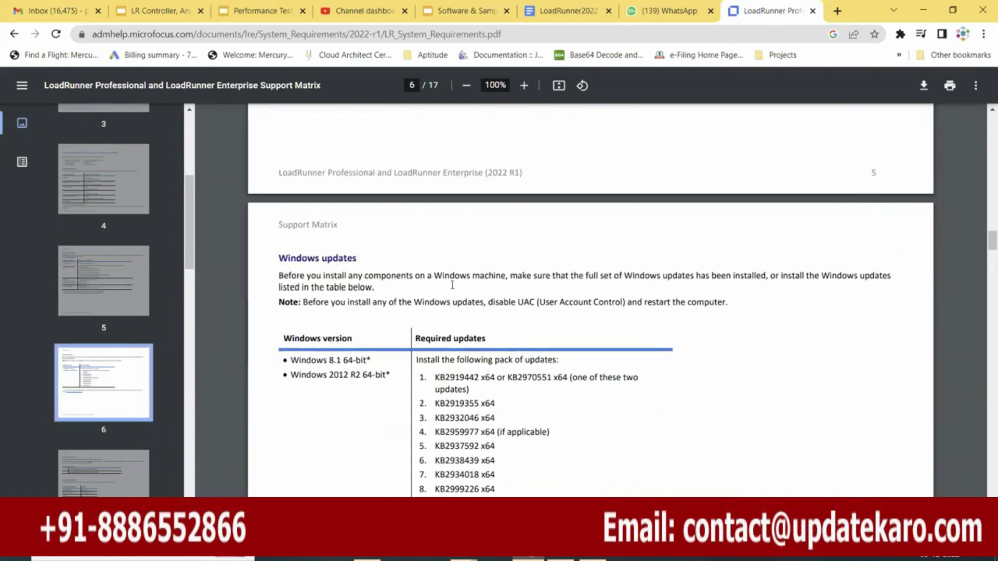
{"action": "left_click_drag", "start_coordinate": [375, 275], "coordinate": [487, 276]}
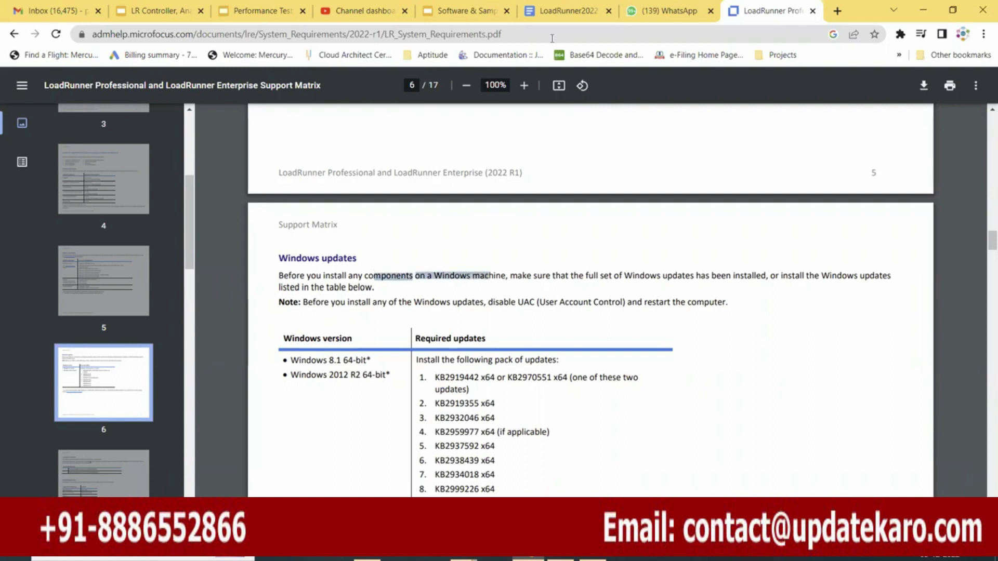
{"action": "left_click", "coordinate": [568, 11]}
{"action": "scroll", "coordinate": [542, 231], "scroll_direction": "up", "scroll_amount": 1}
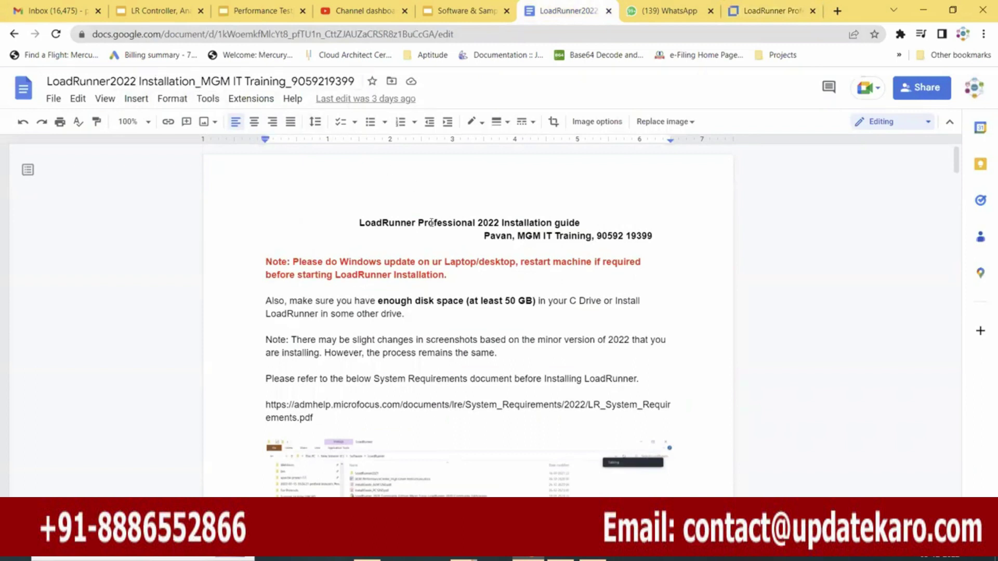
{"action": "left_click_drag", "start_coordinate": [292, 262], "coordinate": [461, 274]}
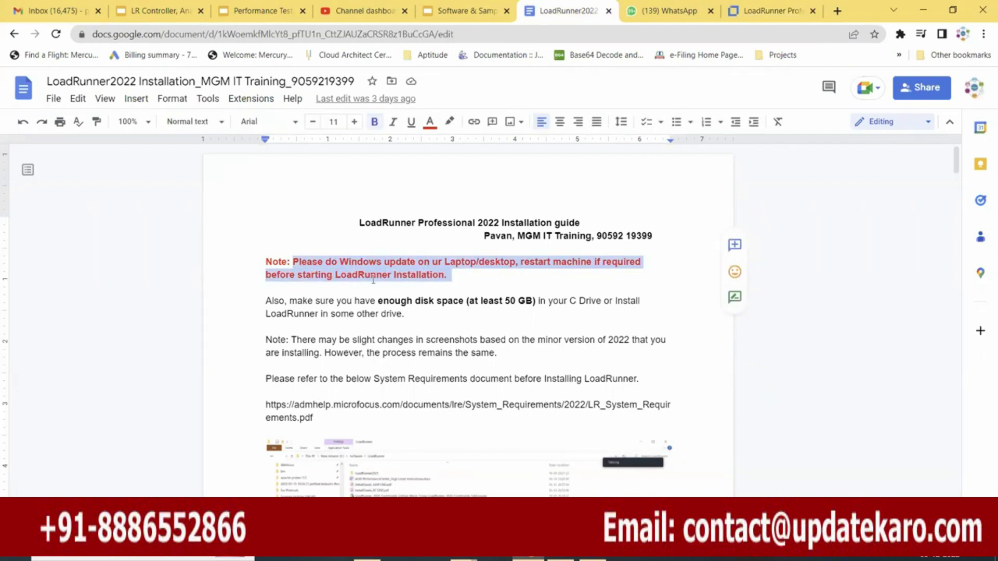
{"action": "left_click_drag", "start_coordinate": [290, 301], "coordinate": [411, 314]}
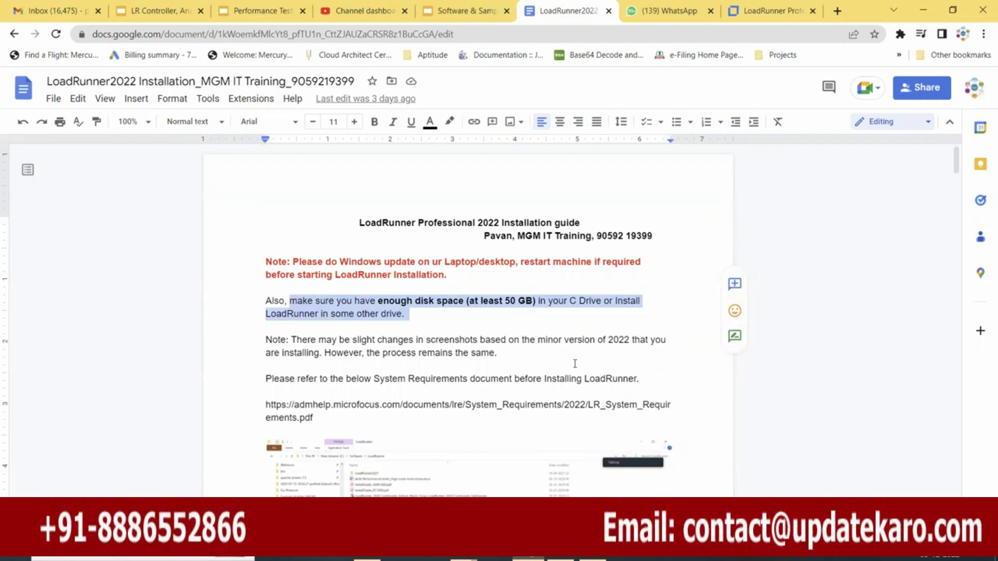
Find the installer in the guide's folder screenshot, switch to File Explorer and launch Micro_Focus_LoadRunner_2022_Community_Edition.exe
{"action": "scroll", "coordinate": [461, 336], "scroll_direction": "down", "scroll_amount": 4}
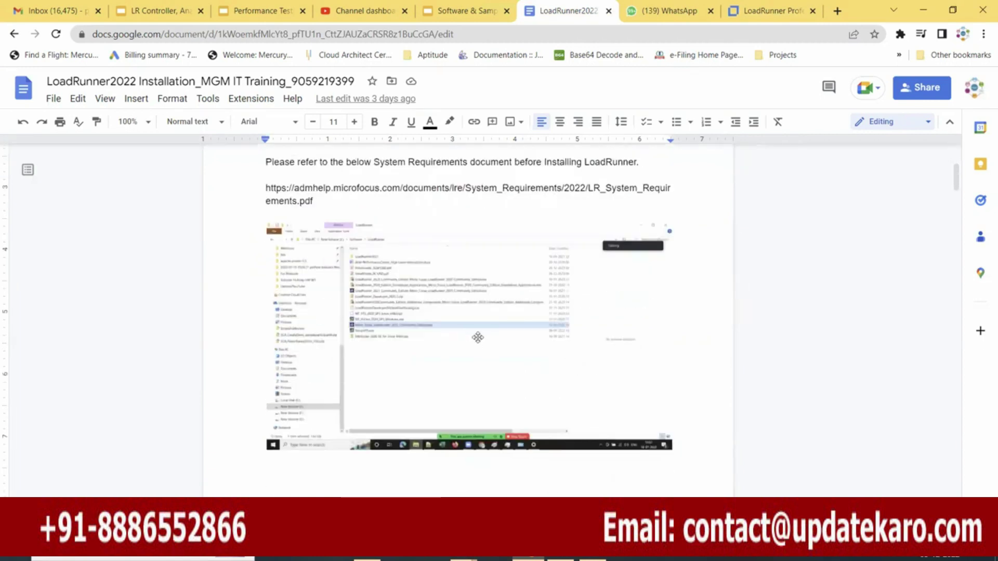
{"action": "scroll", "coordinate": [479, 339], "scroll_direction": "up", "scroll_amount": 4}
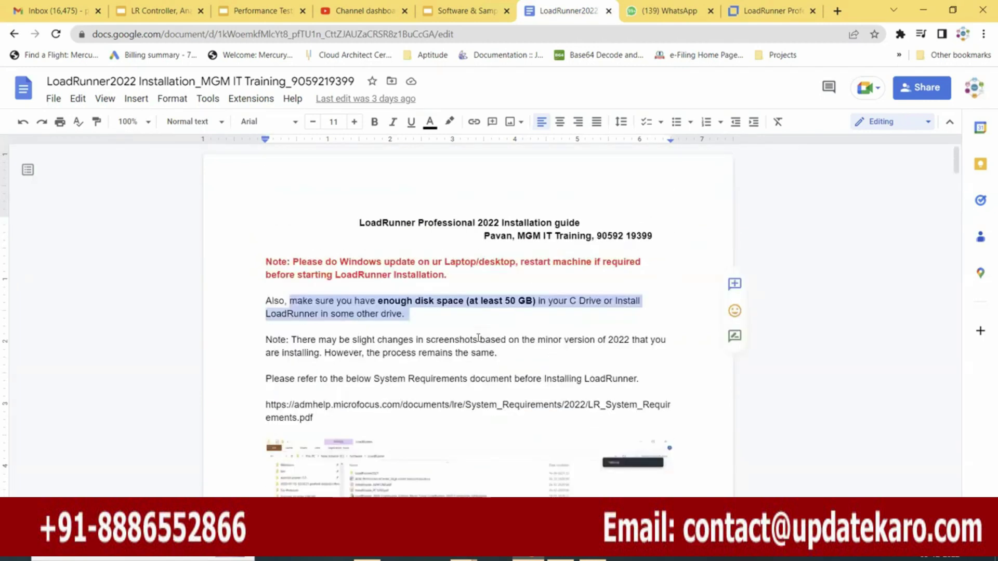
{"action": "scroll", "coordinate": [488, 306], "scroll_direction": "down", "scroll_amount": 4}
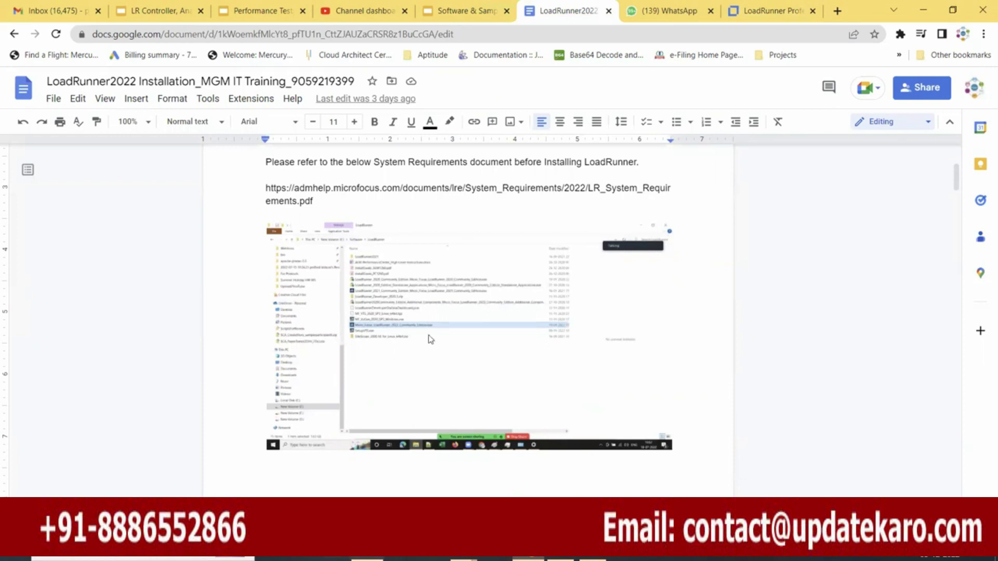
{"action": "key", "text": "alt+Tab"}
{"action": "left_click", "coordinate": [296, 253]}
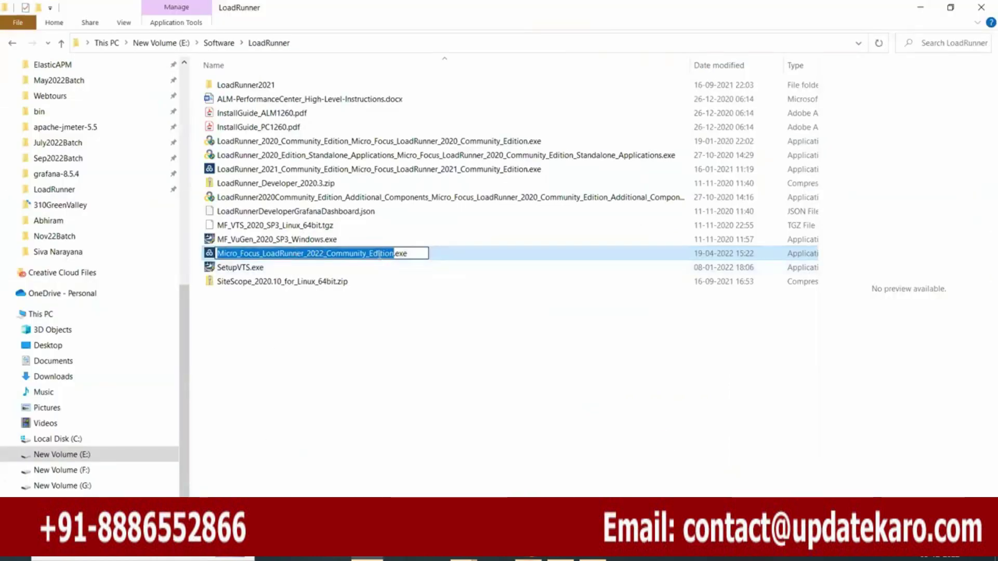
{"action": "left_click", "coordinate": [392, 330]}
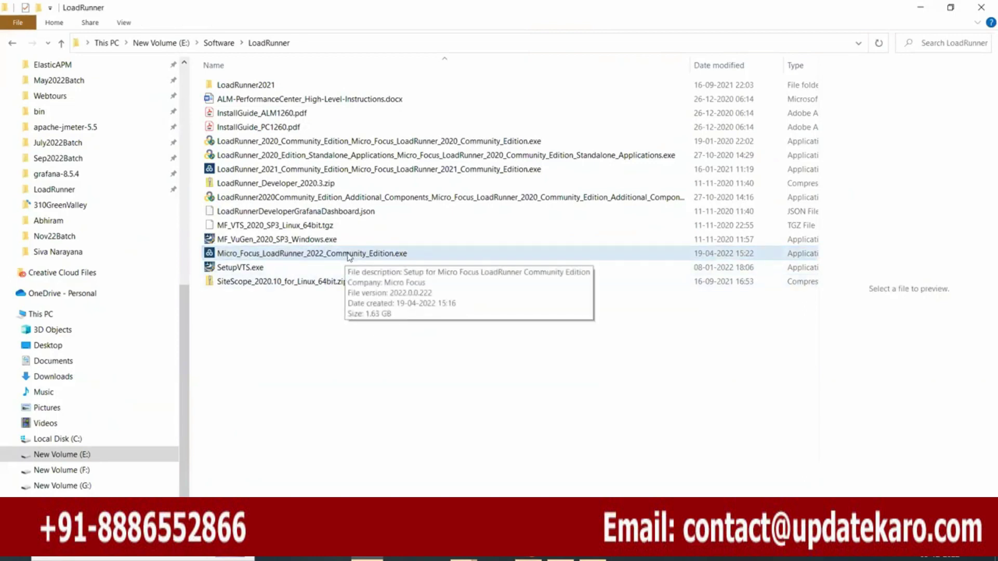
{"action": "double_click", "coordinate": [348, 255]}
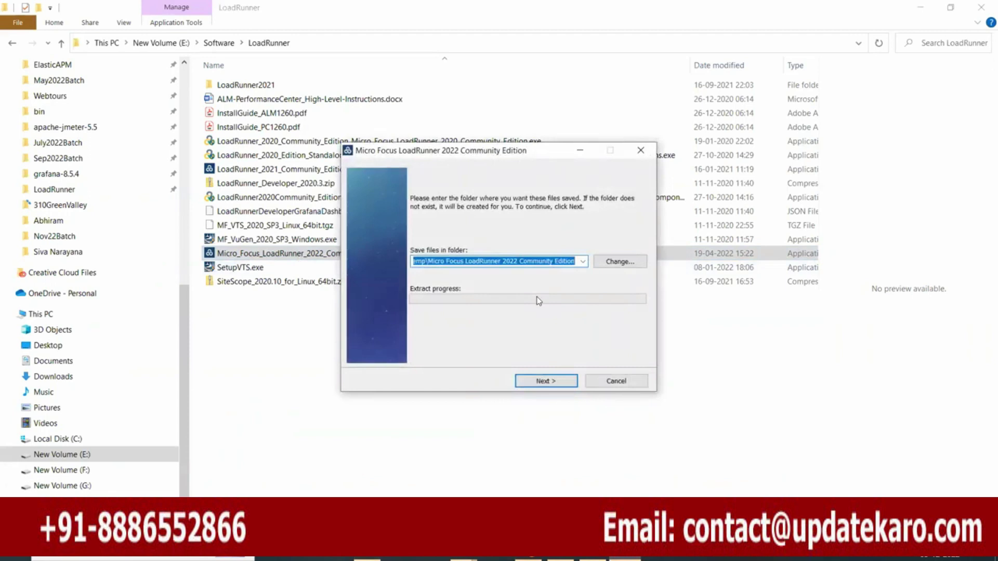
Replace the LoadRunner 2021 save-folder screenshot in the installation guide with the copied screenshot of the 2022 Community Edition extraction dialog
{"action": "left_click", "coordinate": [530, 559]}
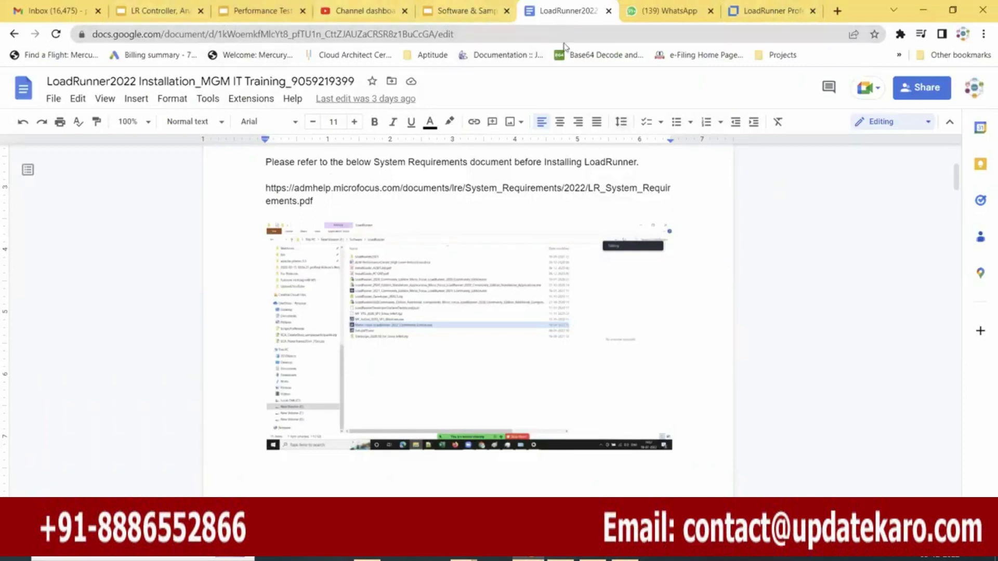
{"action": "scroll", "coordinate": [562, 307], "scroll_direction": "up", "scroll_amount": 1}
{"action": "scroll", "coordinate": [562, 307], "scroll_direction": "up", "scroll_amount": 2}
{"action": "scroll", "coordinate": [562, 307], "scroll_direction": "down", "scroll_amount": 15}
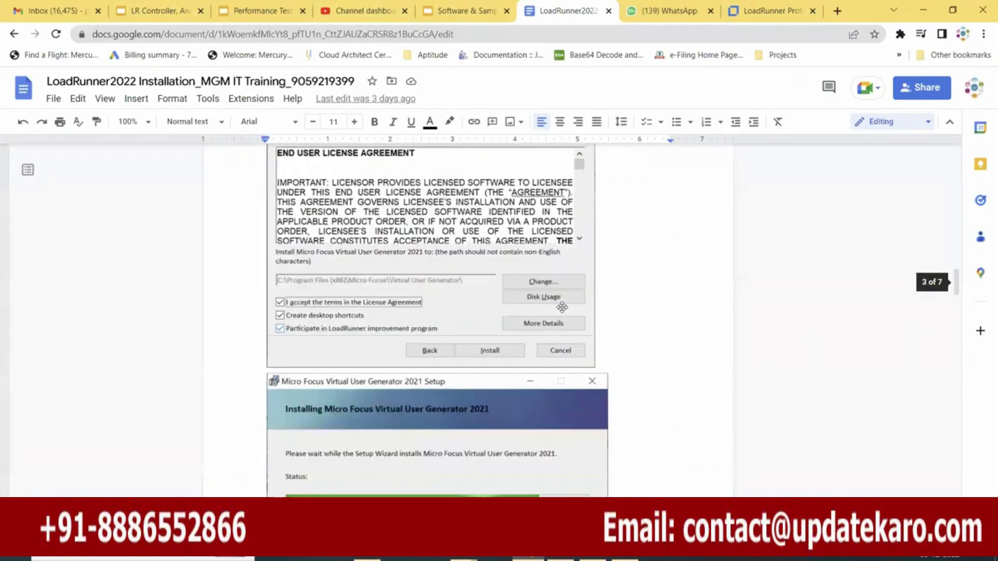
{"action": "scroll", "coordinate": [562, 308], "scroll_direction": "up", "scroll_amount": 4}
{"action": "scroll", "coordinate": [562, 307], "scroll_direction": "up", "scroll_amount": 10}
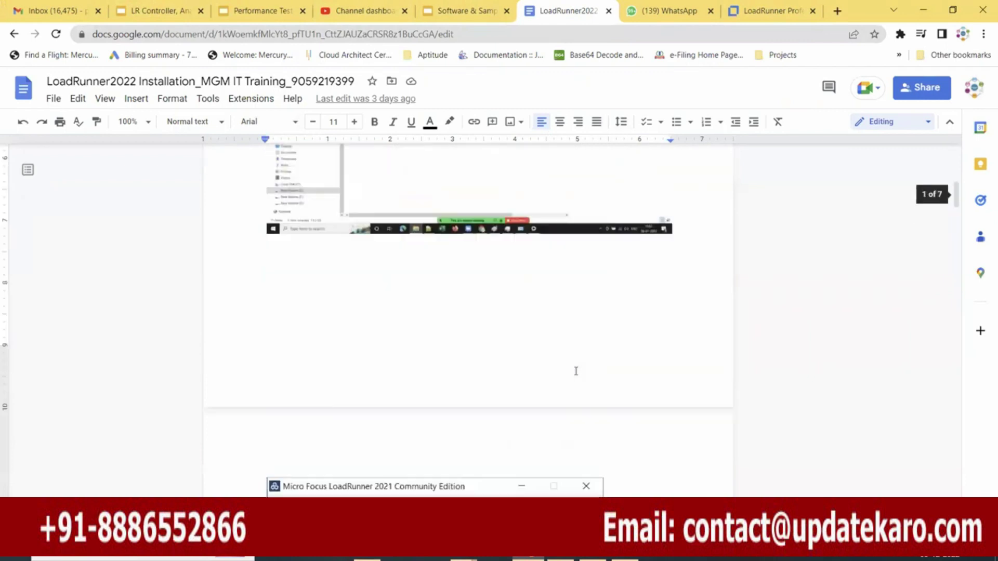
{"action": "scroll", "coordinate": [583, 407], "scroll_direction": "down", "scroll_amount": 5}
{"action": "left_click", "coordinate": [500, 399]}
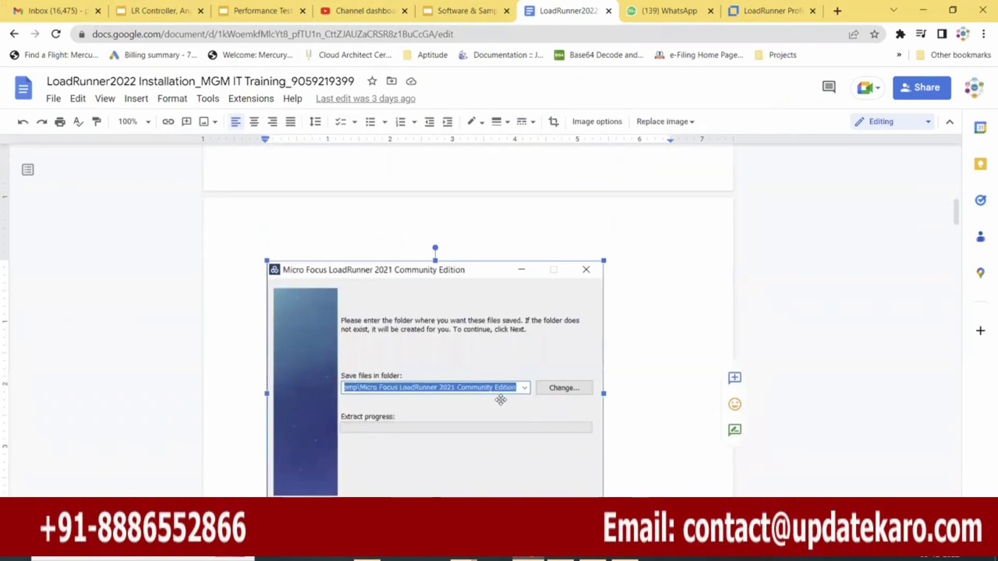
{"action": "key", "text": "Delete"}
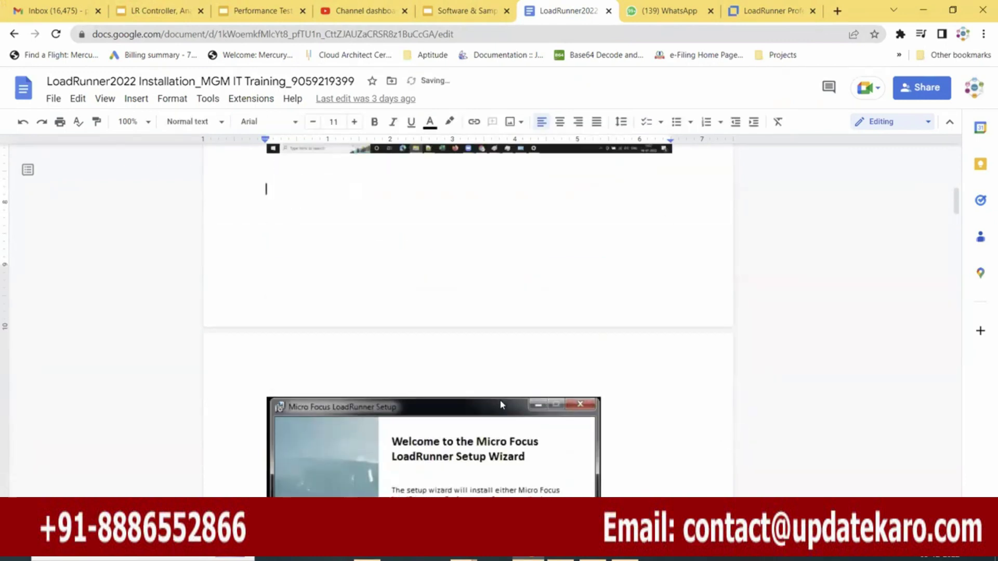
{"action": "key", "text": "ctrl+v"}
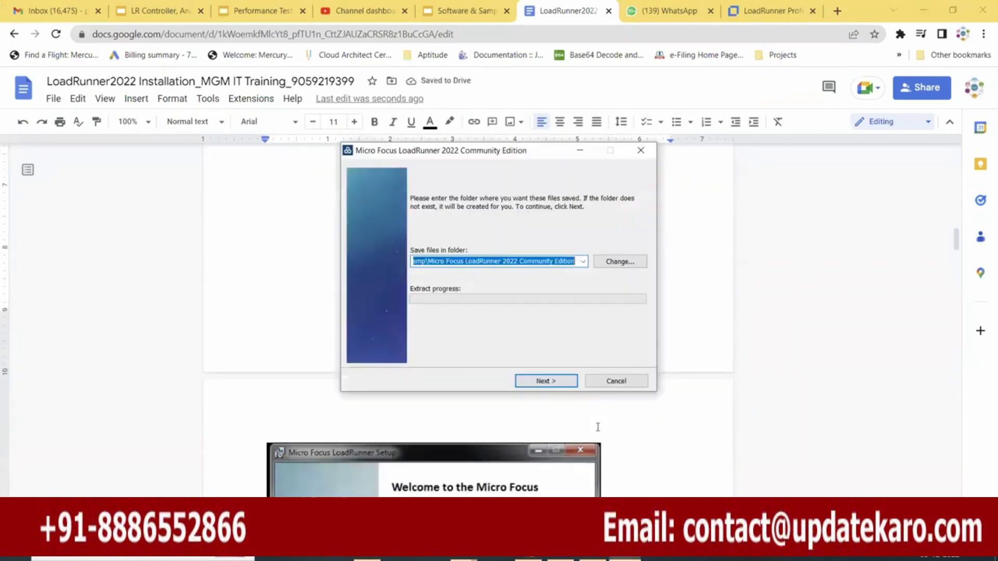
Extract the installer to the proposed folder and paste a screenshot of the prerequisite programs dialog below the extraction image in the guide
{"action": "left_click", "coordinate": [546, 381]}
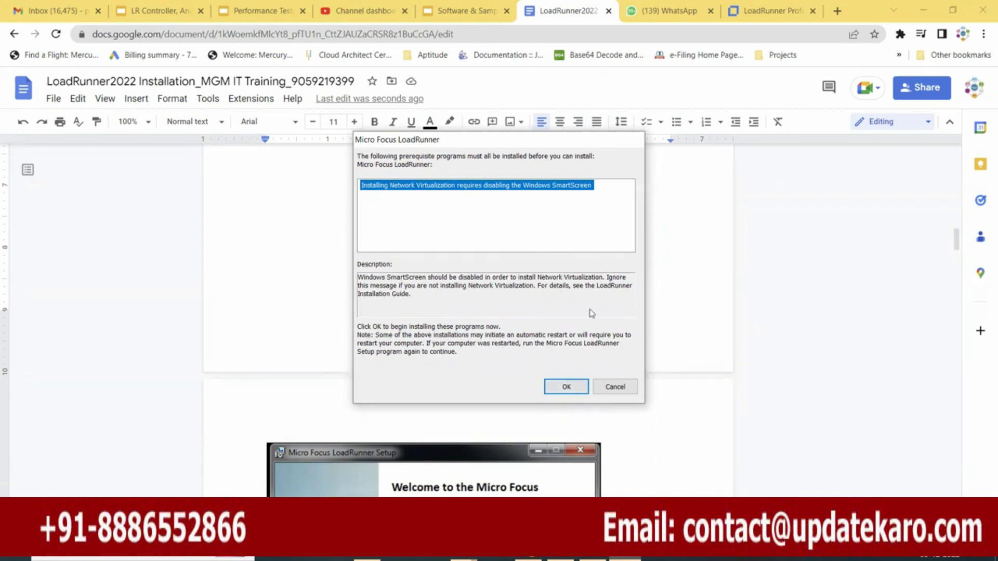
{"action": "scroll", "coordinate": [664, 469], "scroll_direction": "up", "scroll_amount": 10}
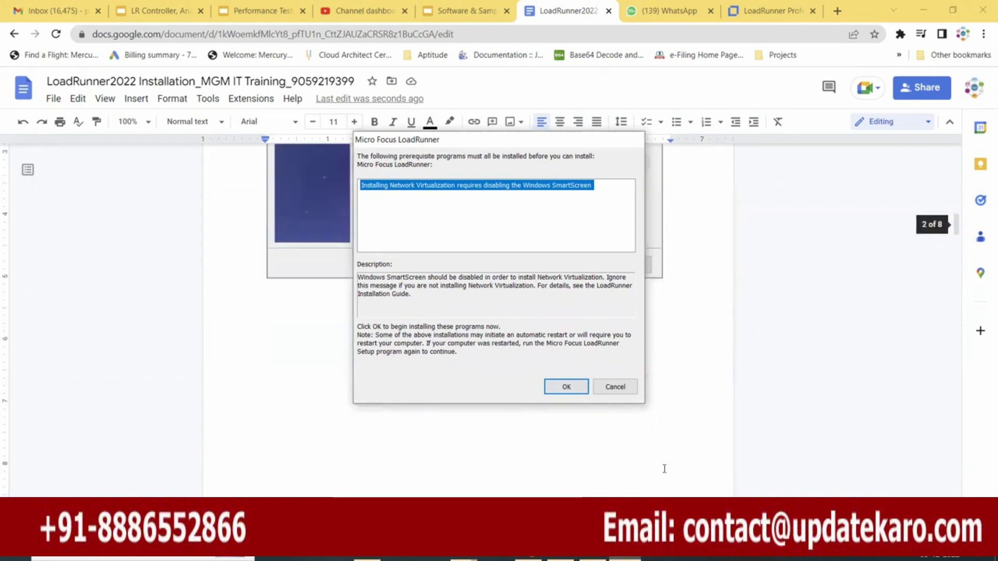
{"action": "scroll", "coordinate": [664, 469], "scroll_direction": "down", "scroll_amount": 5}
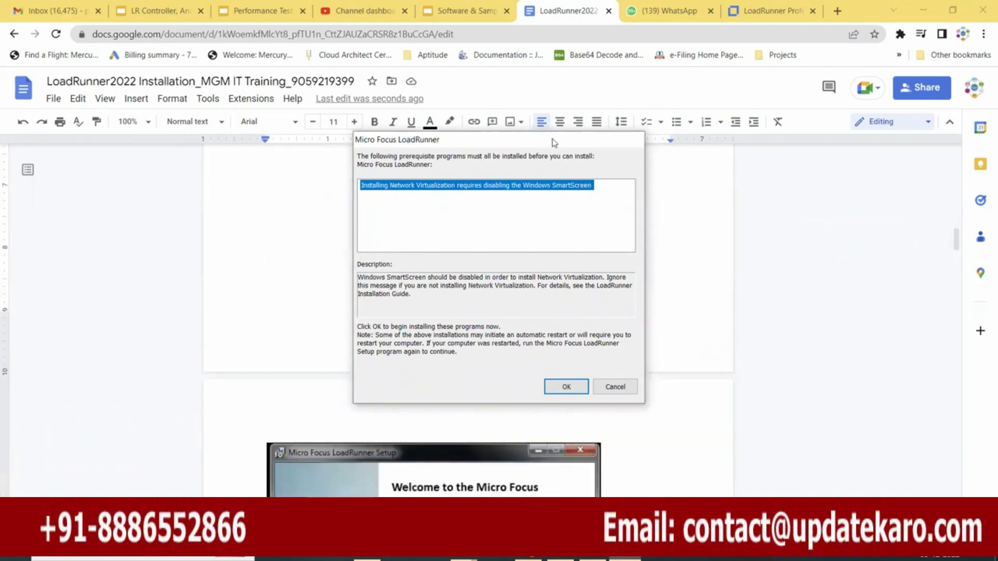
{"action": "left_click_drag", "start_coordinate": [554, 143], "coordinate": [889, 455]}
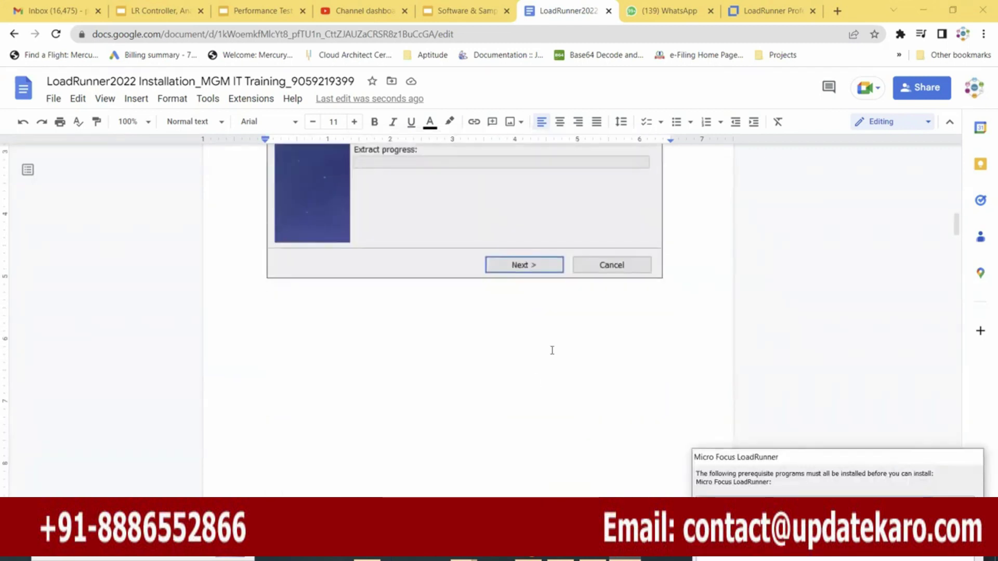
{"action": "left_click", "coordinate": [474, 359]}
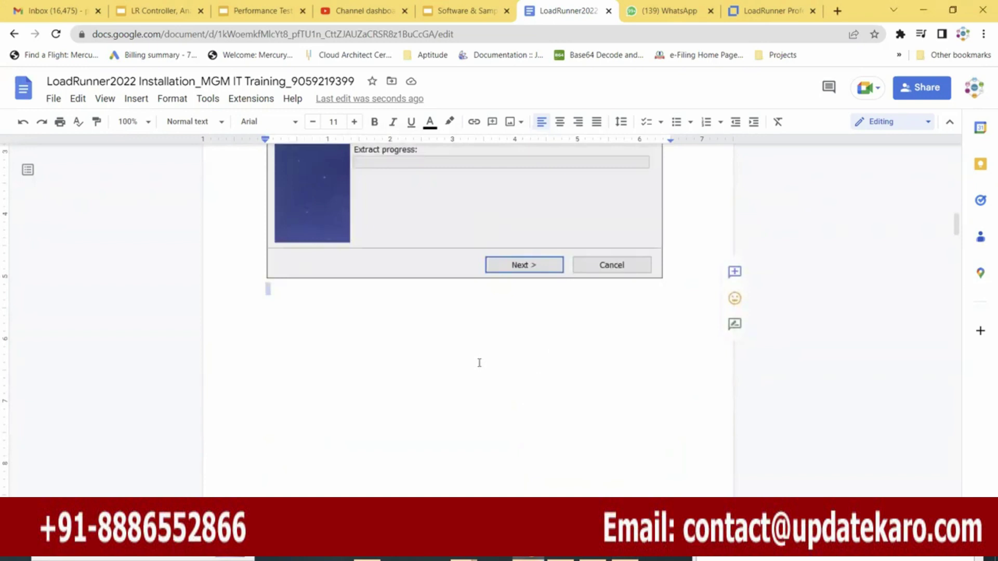
{"action": "key", "text": "ctrl+v"}
Minimize the browser, accept the prerequisite programs dialog and center the LoadRunner 2022 Setup wizard on the screen
{"action": "left_click", "coordinate": [924, 10]}
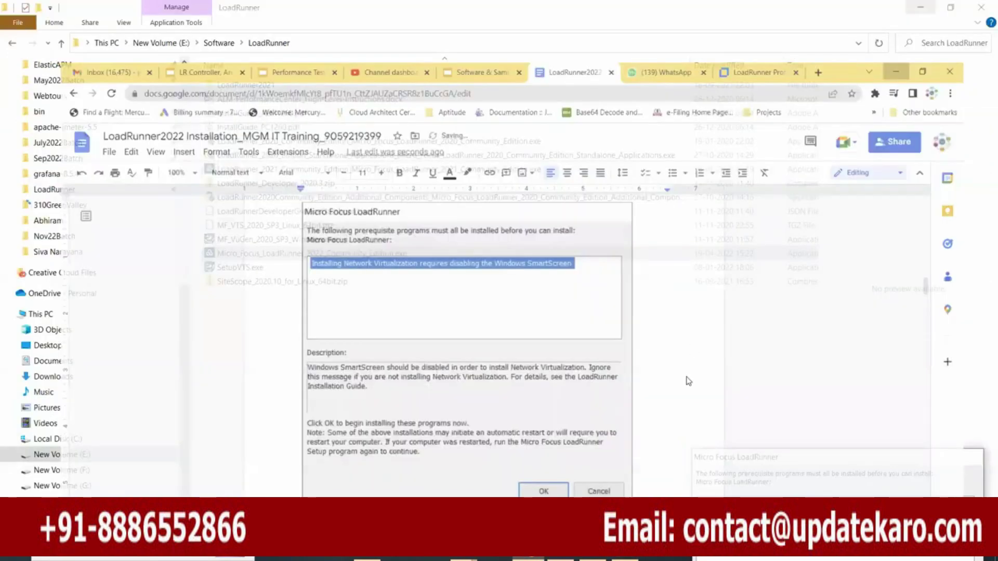
{"action": "left_click", "coordinate": [776, 465]}
{"action": "left_click", "coordinate": [765, 443]}
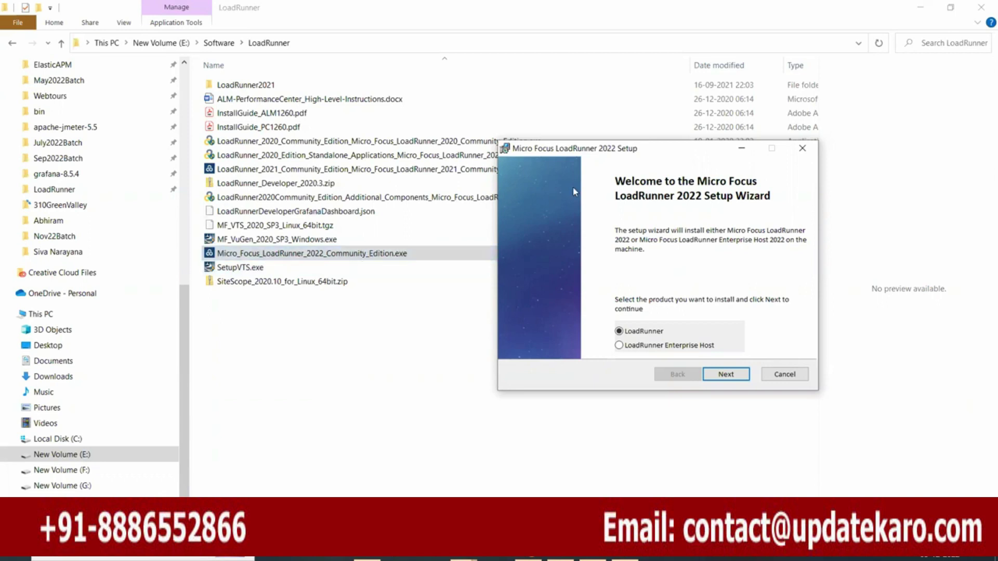
{"action": "left_click_drag", "start_coordinate": [697, 148], "coordinate": [550, 168]}
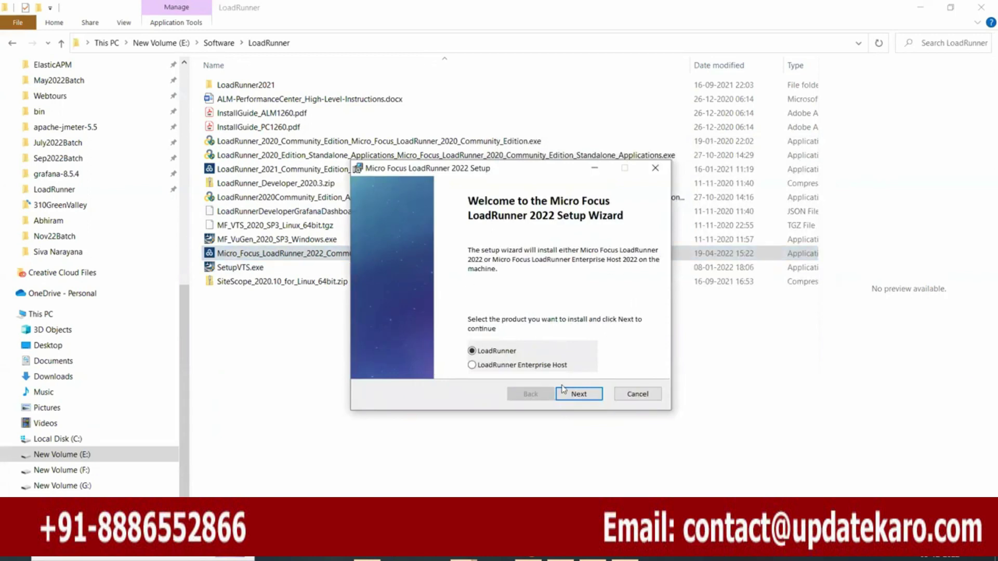
Replace the old LoadRunner Setup Wizard welcome image in the guide with the copied screenshot of the LoadRunner 2022 Setup welcome page
{"action": "key", "text": "alt"}
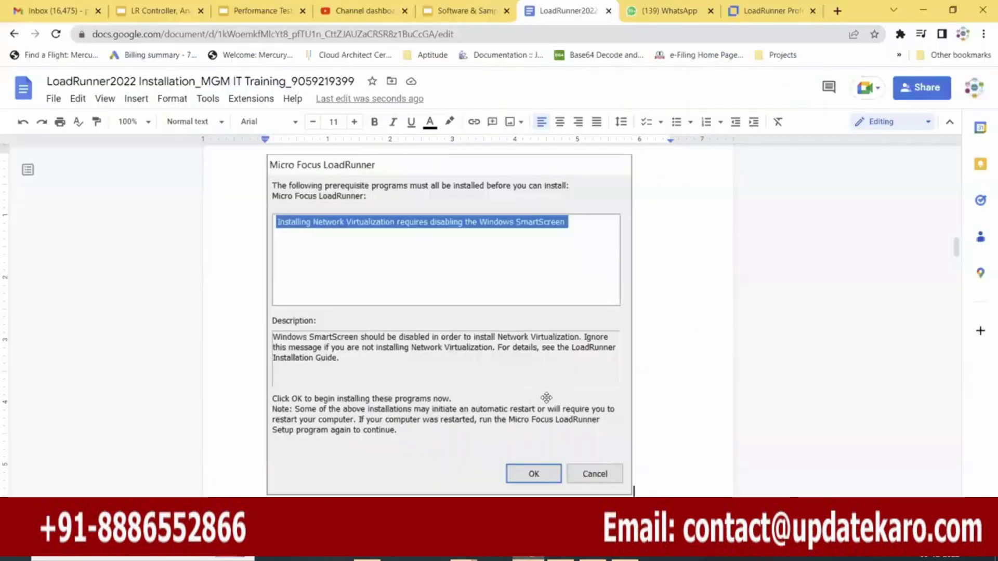
{"action": "scroll", "coordinate": [597, 370], "scroll_direction": "down", "scroll_amount": 10}
{"action": "scroll", "coordinate": [599, 371], "scroll_direction": "up", "scroll_amount": 4}
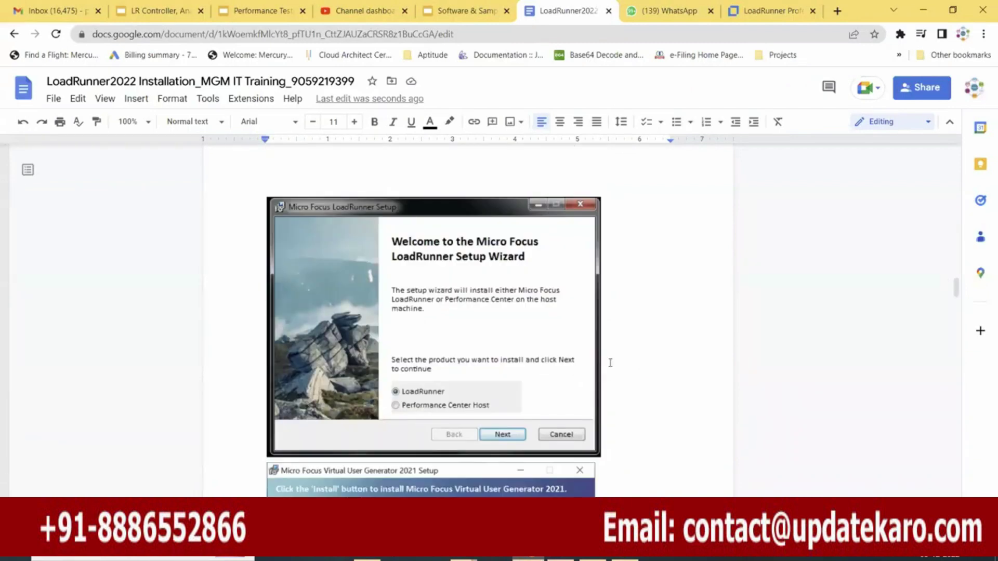
{"action": "scroll", "coordinate": [520, 372], "scroll_direction": "down", "scroll_amount": 5}
{"action": "scroll", "coordinate": [474, 367], "scroll_direction": "up", "scroll_amount": 5}
{"action": "left_click", "coordinate": [589, 427]}
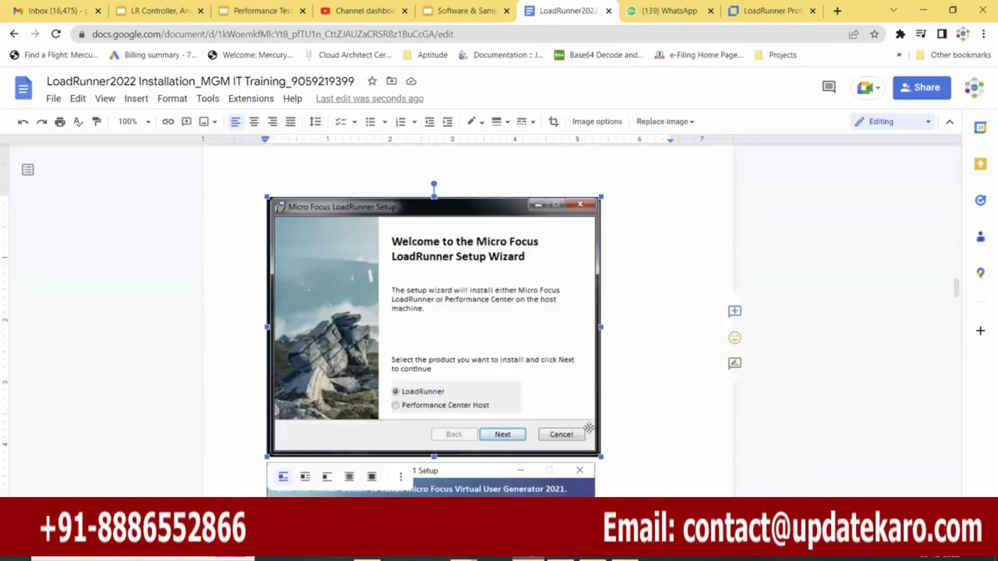
{"action": "key", "text": "Delete"}
{"action": "key", "text": "Delete"}
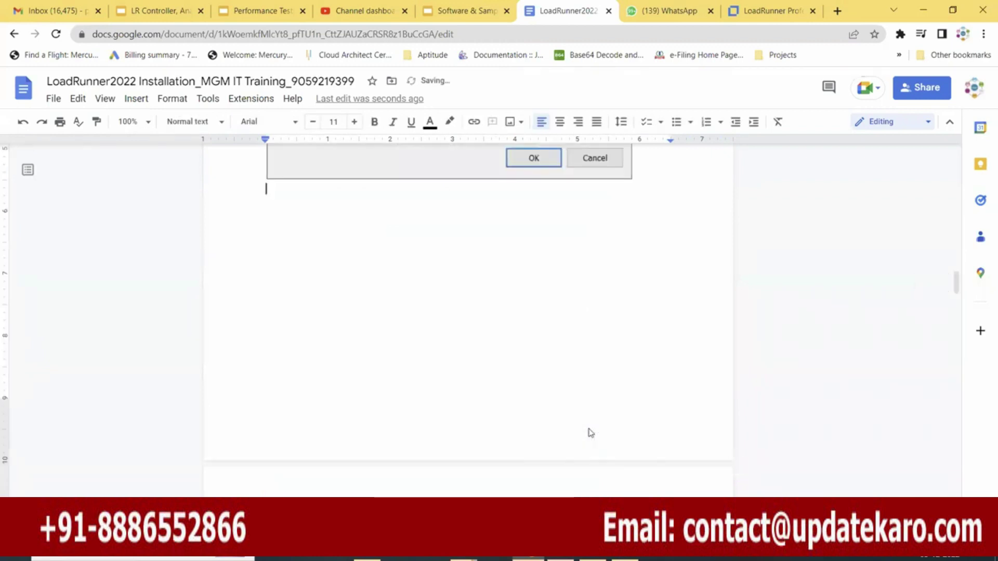
{"action": "key", "text": "ctrl+v"}
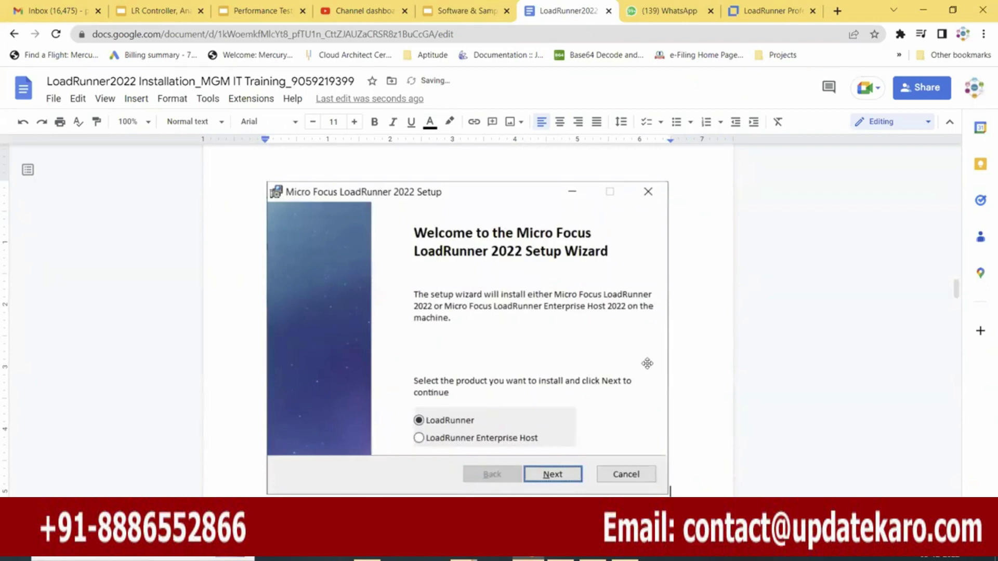
Continue the setup wizard with LoadRunner as the product and accept the terms in the License Agreement
{"action": "scroll", "coordinate": [643, 371], "scroll_direction": "down", "scroll_amount": 4}
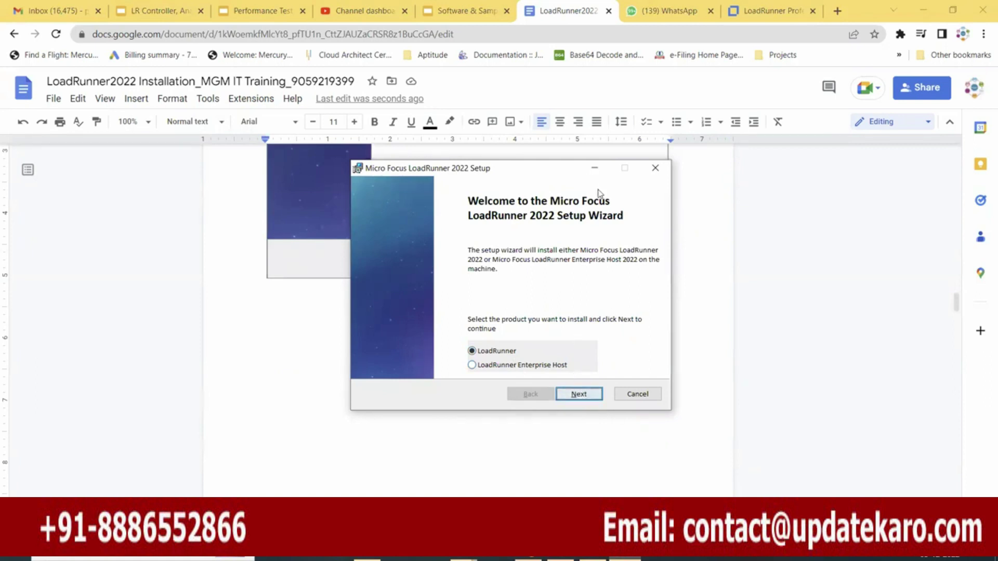
{"action": "left_click_drag", "start_coordinate": [552, 168], "coordinate": [635, 356]}
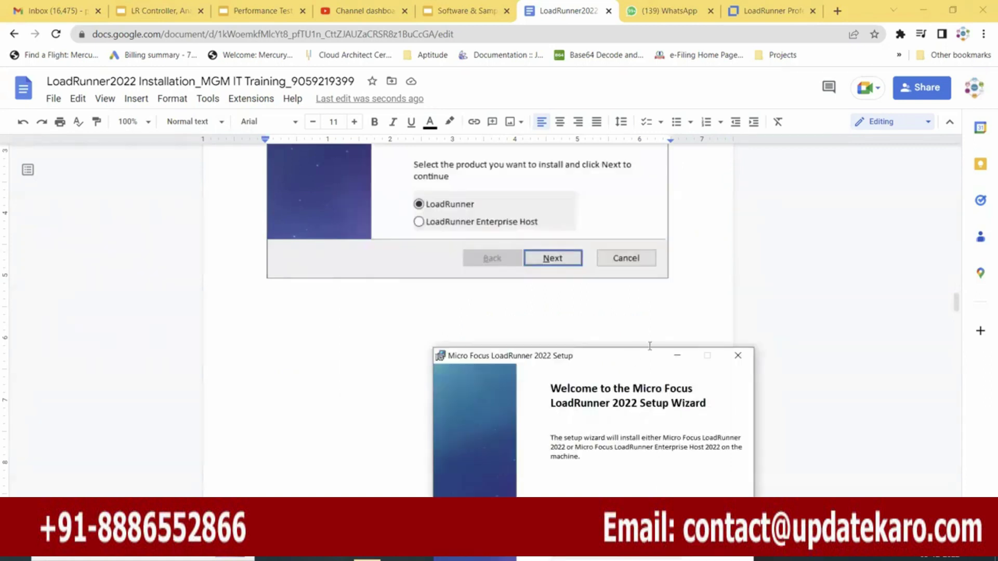
{"action": "scroll", "coordinate": [658, 330], "scroll_direction": "up", "scroll_amount": 4}
{"action": "left_click_drag", "start_coordinate": [598, 355], "coordinate": [517, 200]}
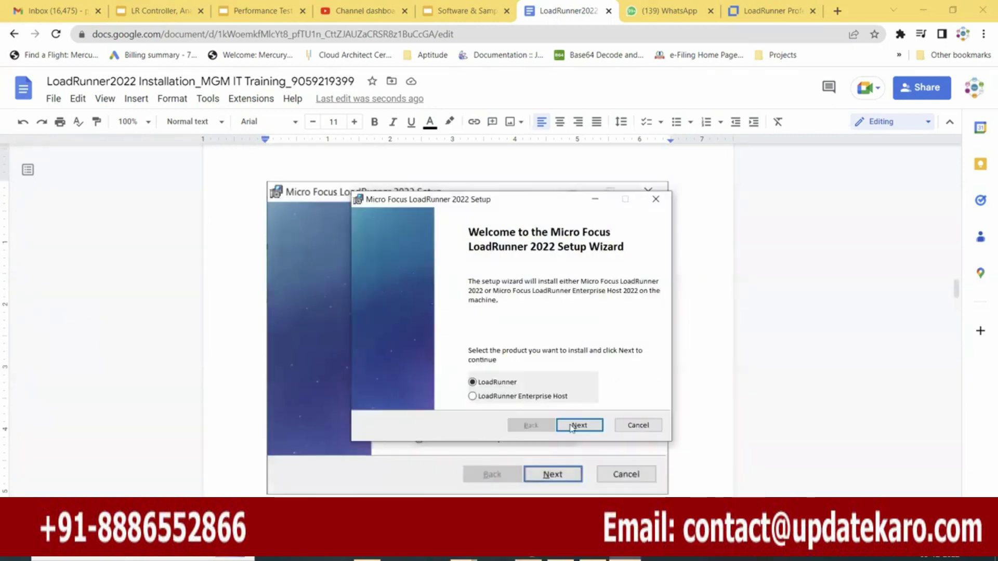
{"action": "left_click", "coordinate": [587, 426]}
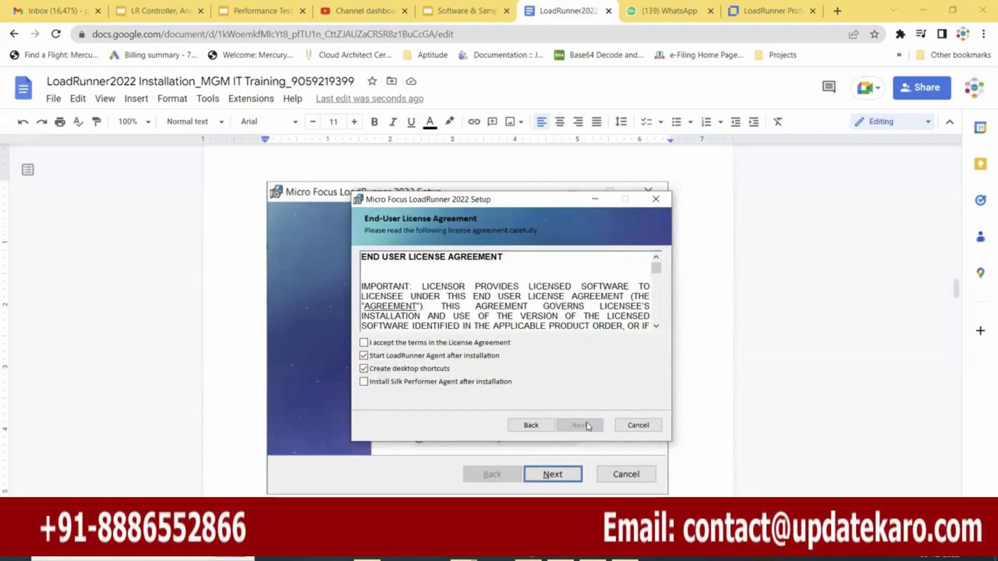
{"action": "left_click", "coordinate": [366, 344]}
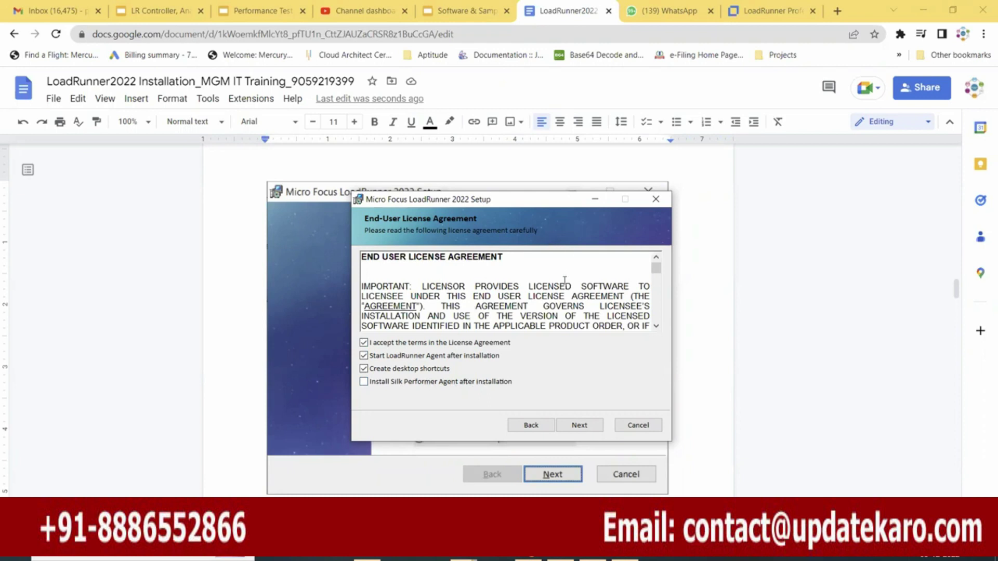
Replace the old Virtual User Generator 2021 license agreement image in the guide with a screenshot of the LoadRunner 2022 End-User License Agreement page
{"action": "key", "text": "Tab"}
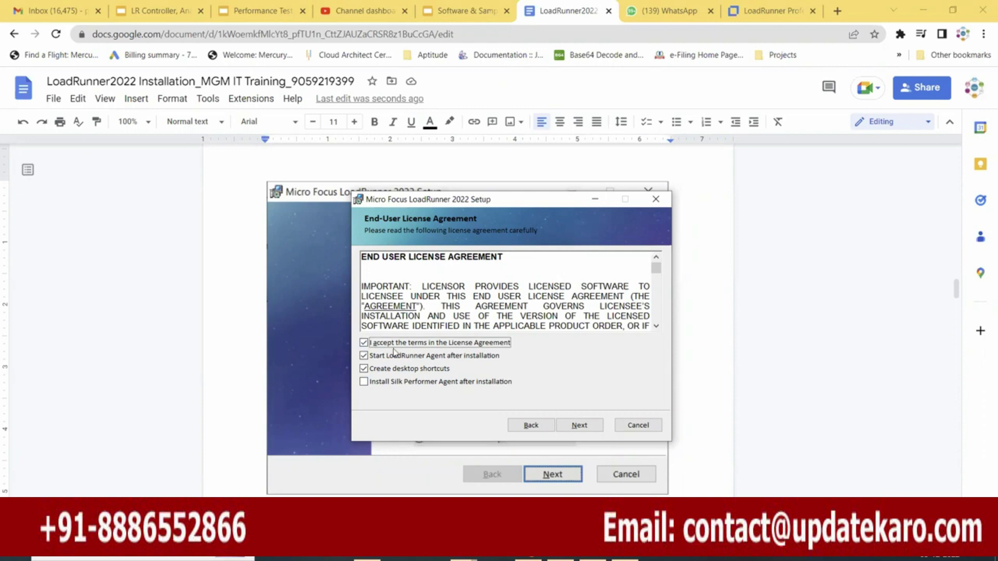
{"action": "scroll", "coordinate": [616, 353], "scroll_direction": "down", "scroll_amount": 15}
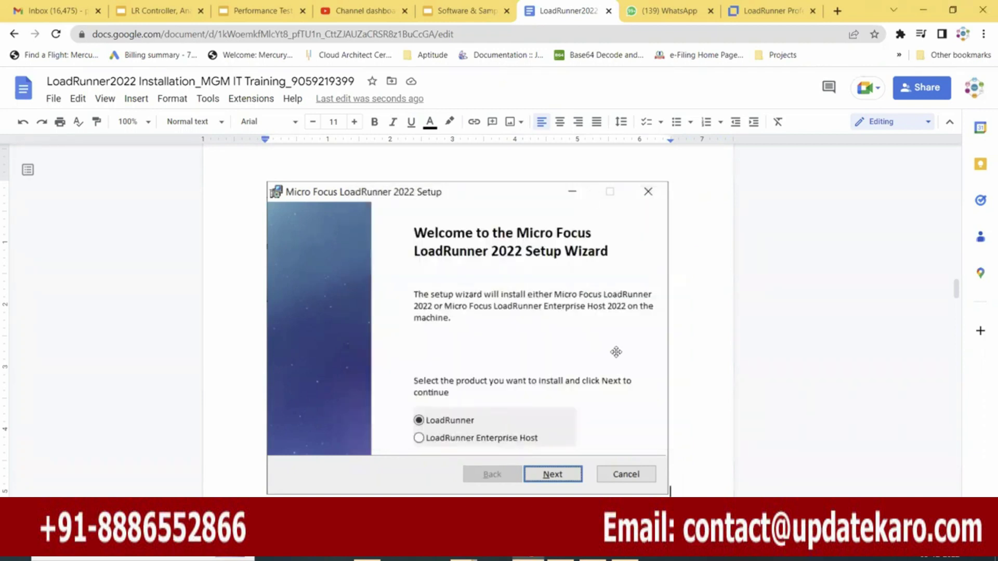
{"action": "scroll", "coordinate": [617, 353], "scroll_direction": "down", "scroll_amount": 2}
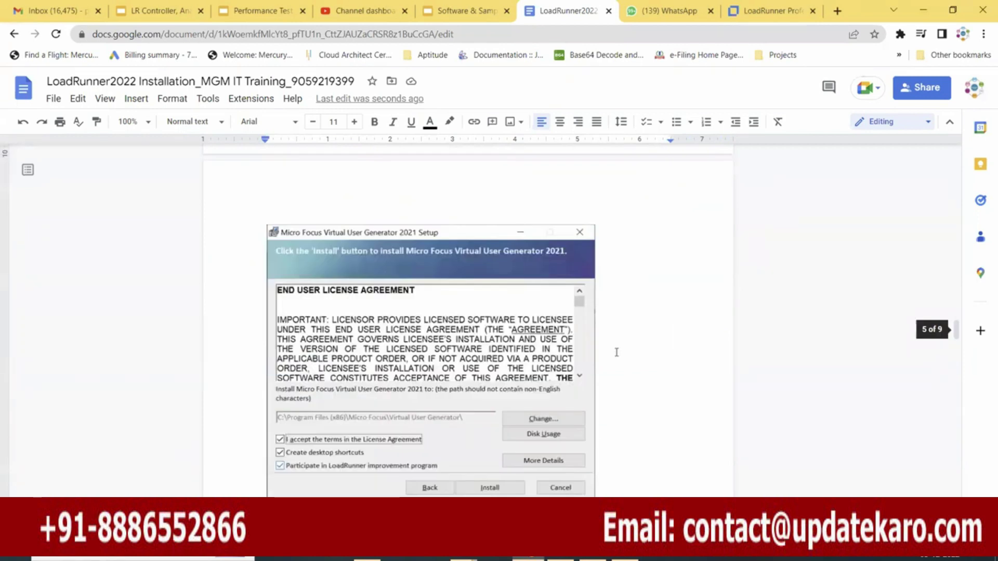
{"action": "scroll", "coordinate": [616, 352], "scroll_direction": "up", "scroll_amount": 3}
{"action": "scroll", "coordinate": [617, 353], "scroll_direction": "down", "scroll_amount": 3}
{"action": "left_click", "coordinate": [503, 404]}
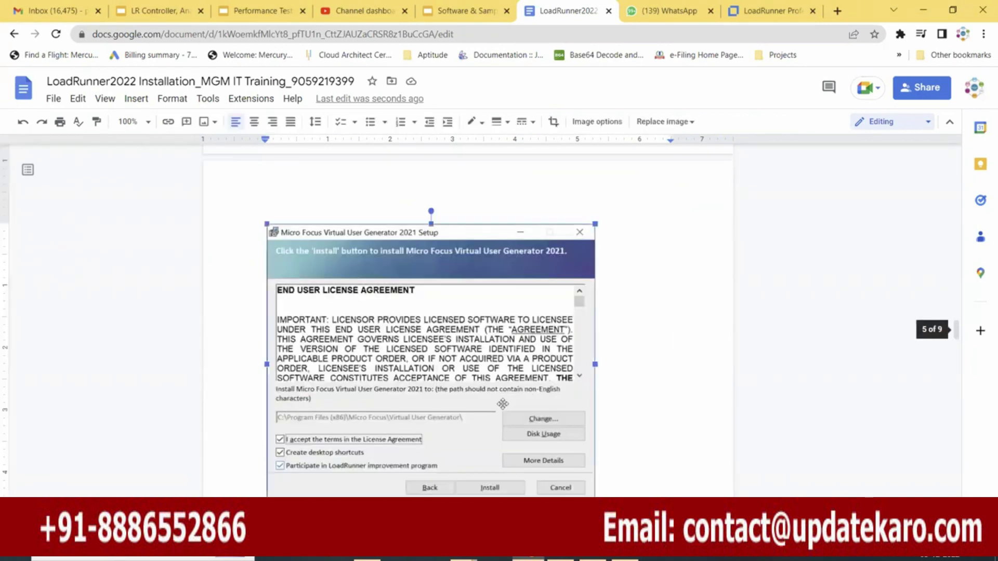
{"action": "key", "text": "Delete"}
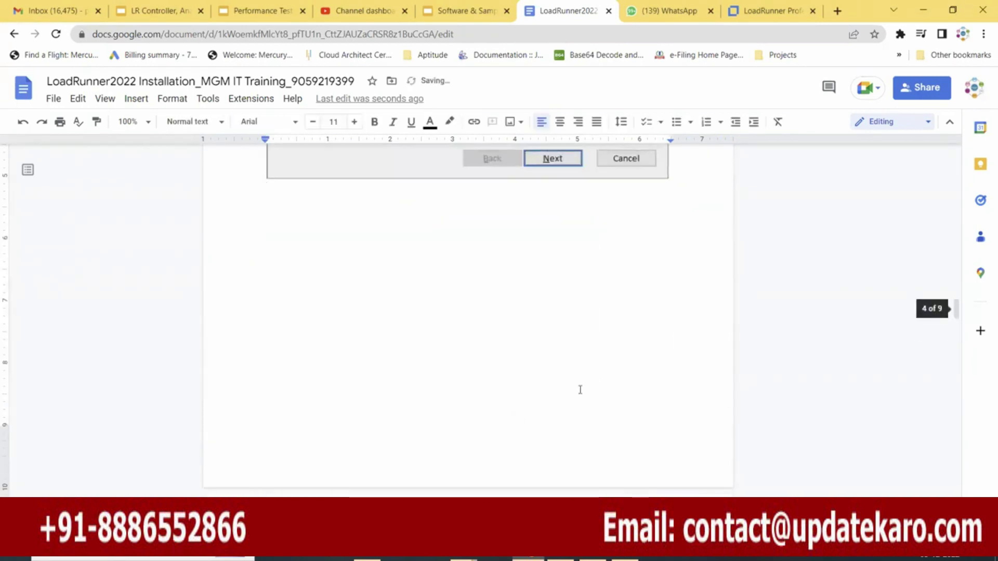
{"action": "key", "text": "ctrl+v"}
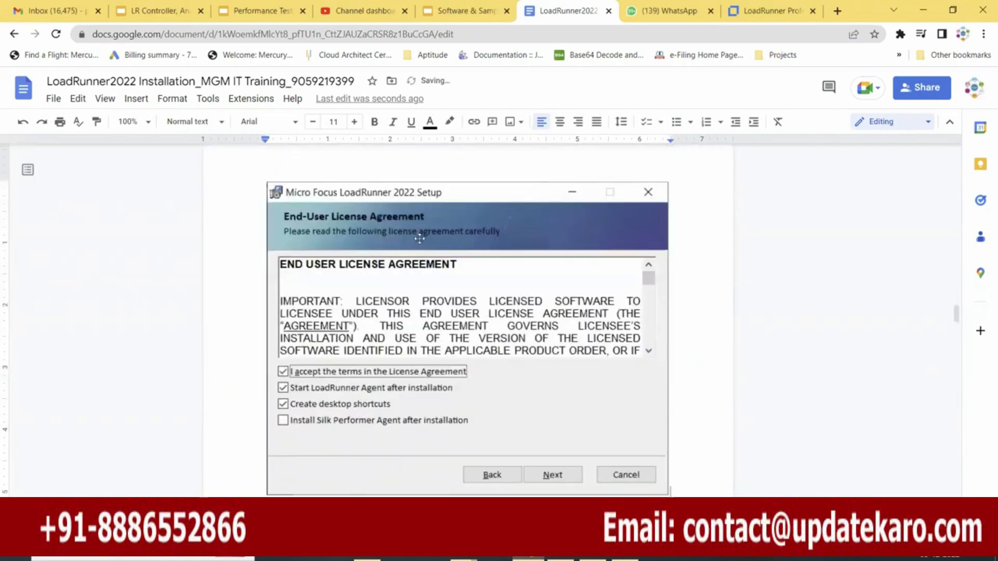
Remove the first old Virtual User Generator 2021 installation progress image, leaving an empty line below the new license agreement screenshot
{"action": "scroll", "coordinate": [519, 348], "scroll_direction": "down", "scroll_amount": 5}
{"action": "key", "text": "ctrl+v"}
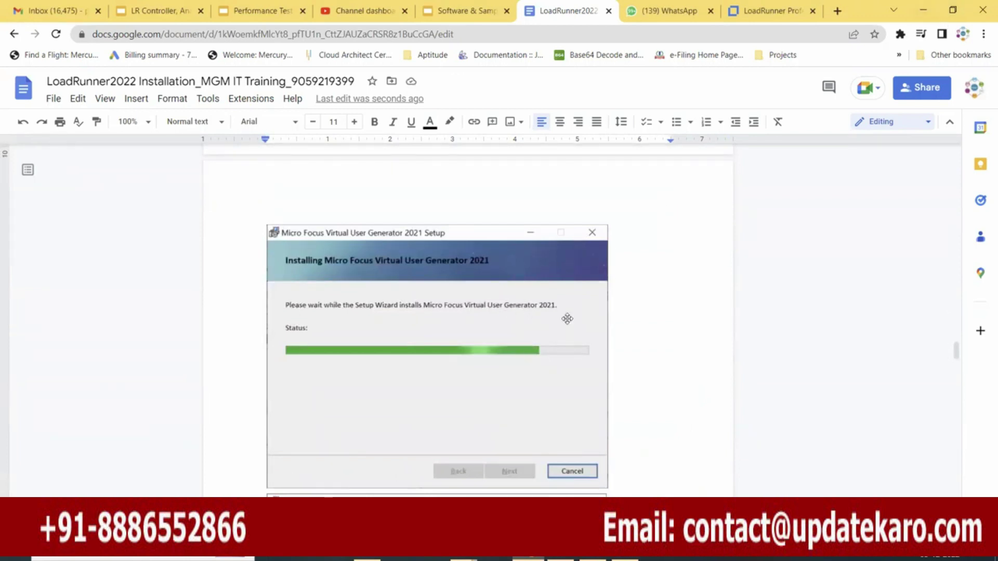
{"action": "left_click", "coordinate": [514, 322]}
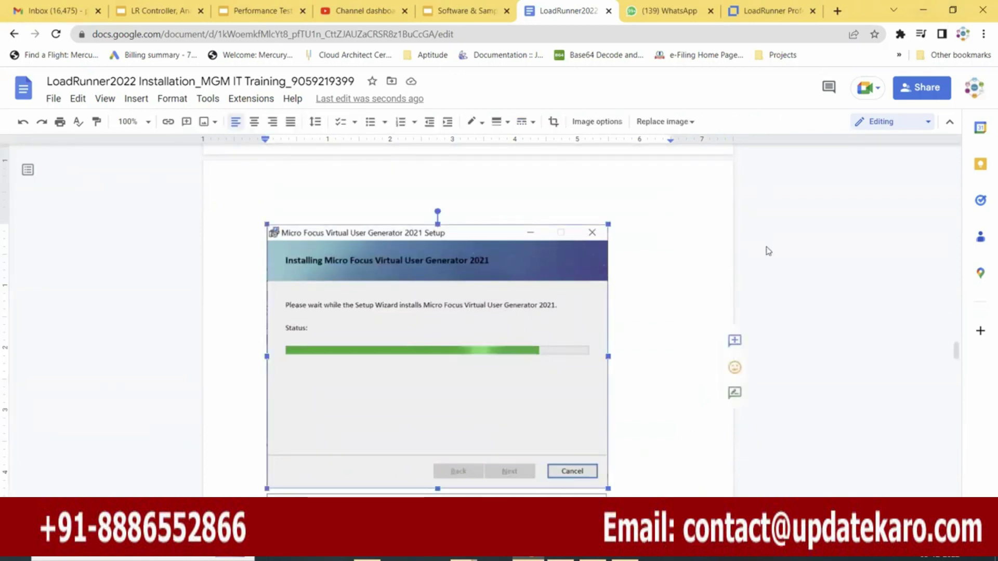
{"action": "key", "text": "Return"}
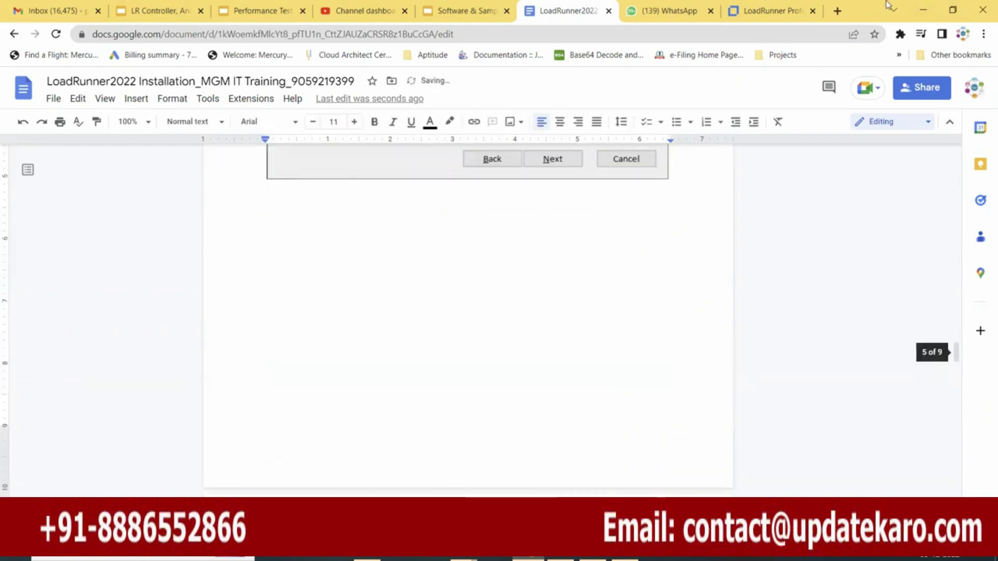
Continue the setup wizard past the license agreement and paste a screenshot of the Destination Folder page below the license agreement image in the guide
{"action": "left_click", "coordinate": [923, 10]}
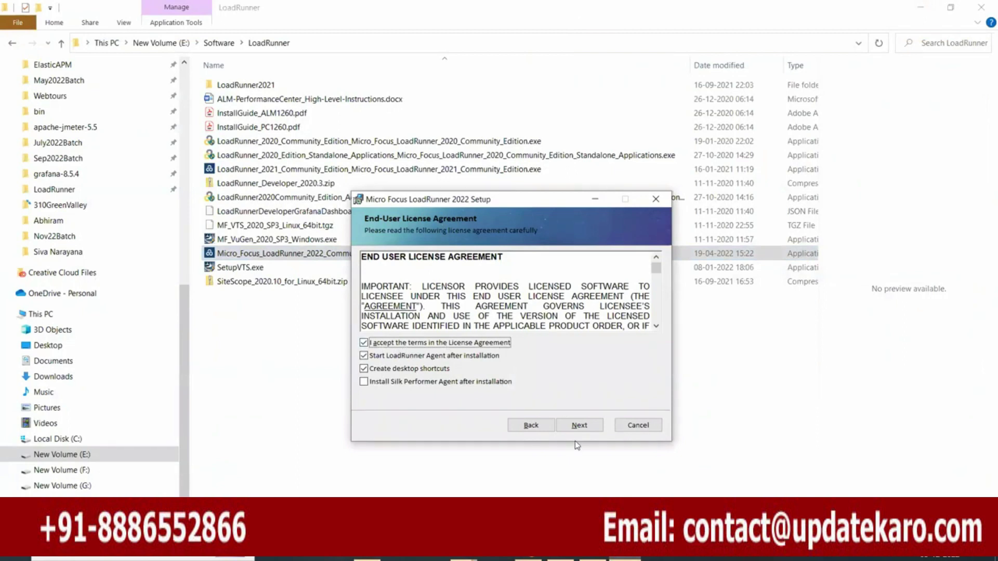
{"action": "left_click", "coordinate": [584, 426]}
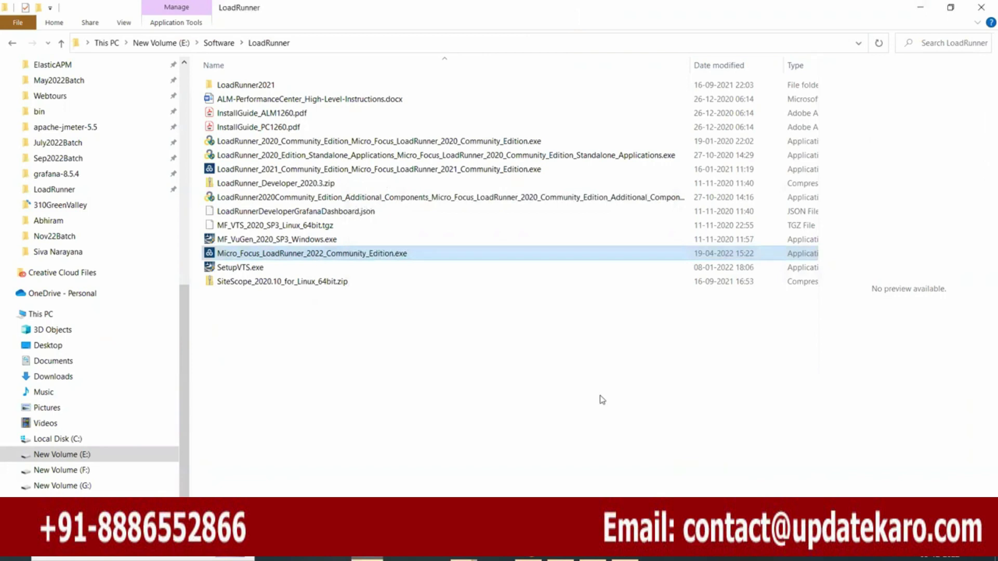
{"action": "left_click", "coordinate": [529, 558]}
{"action": "scroll", "coordinate": [516, 357], "scroll_direction": "down", "scroll_amount": 8}
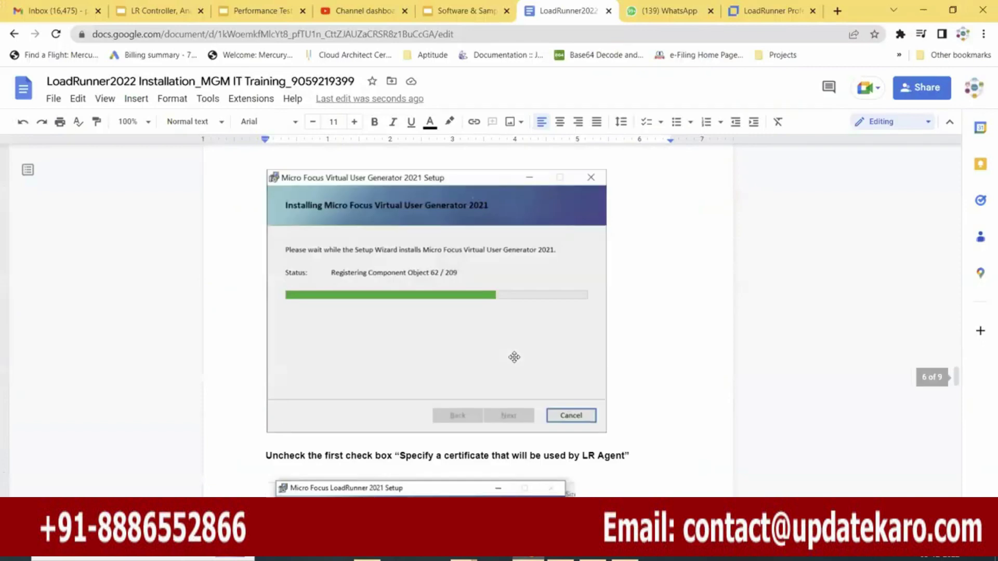
{"action": "scroll", "coordinate": [514, 356], "scroll_direction": "up", "scroll_amount": 4}
{"action": "scroll", "coordinate": [514, 357], "scroll_direction": "down", "scroll_amount": 10}
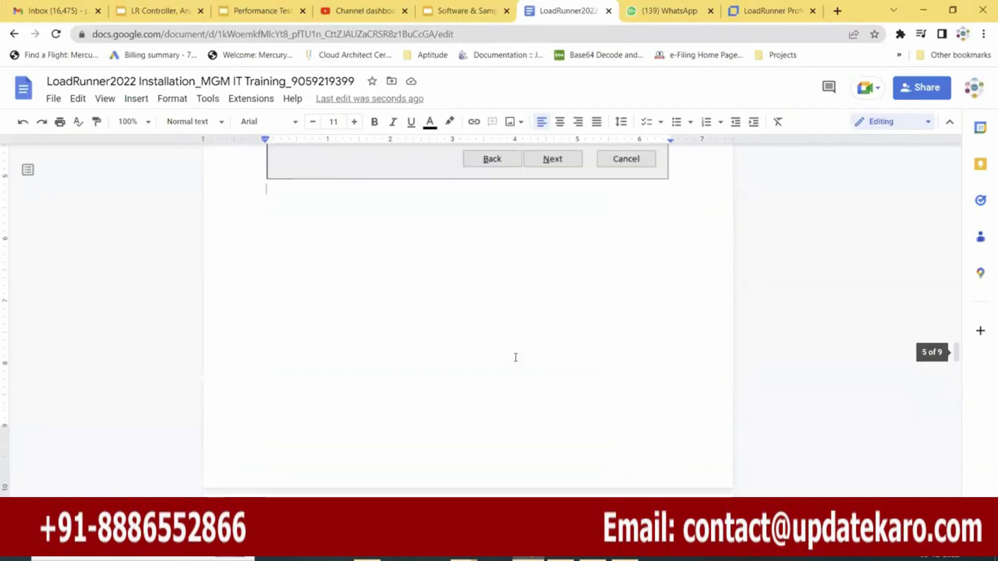
{"action": "scroll", "coordinate": [514, 356], "scroll_direction": "up", "scroll_amount": 4}
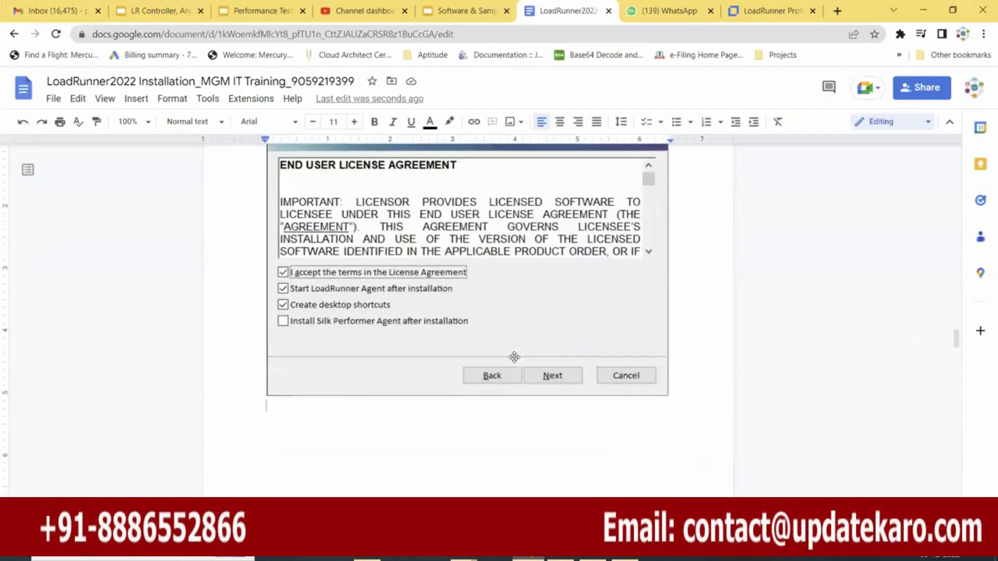
{"action": "scroll", "coordinate": [514, 357], "scroll_direction": "down", "scroll_amount": 5}
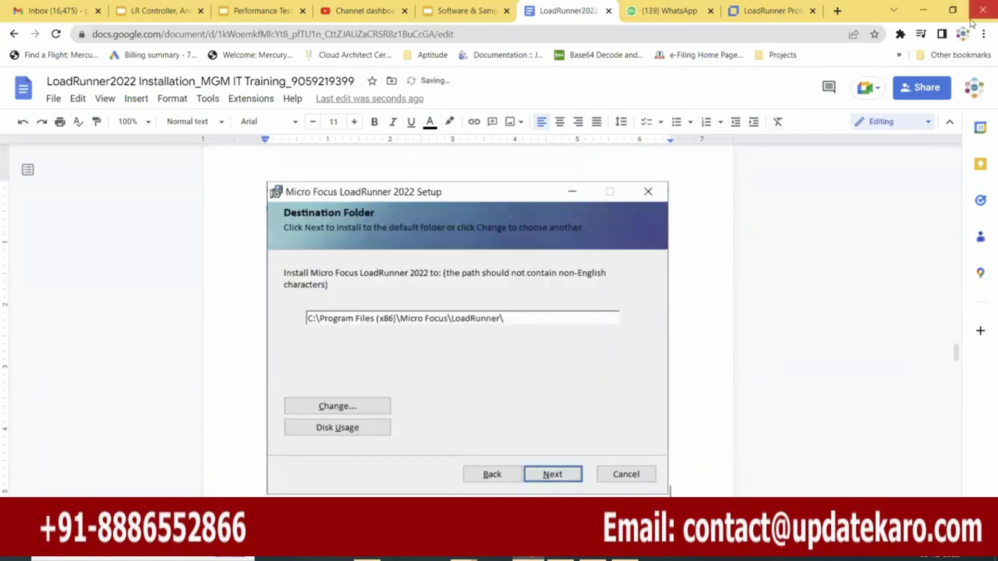
Check the free space on the computer's local drives in File Explorer and return to the installation guide
{"action": "left_click", "coordinate": [925, 10]}
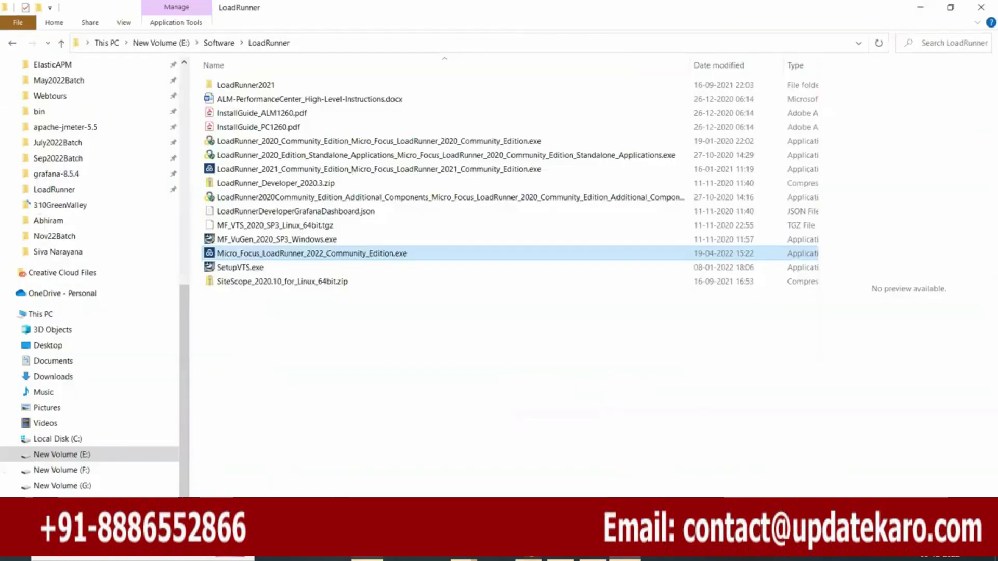
{"action": "left_click", "coordinate": [50, 314]}
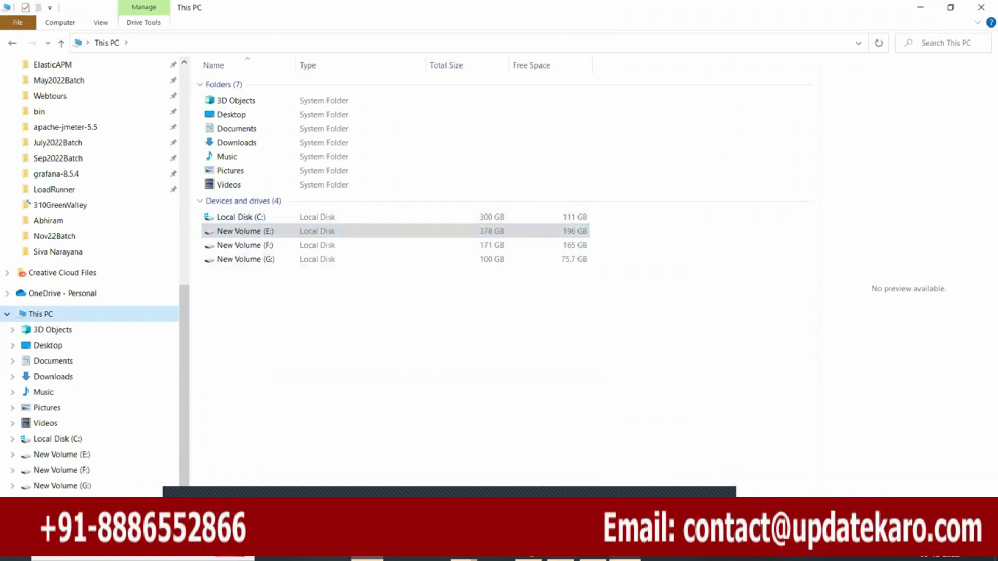
{"action": "left_click", "coordinate": [626, 558]}
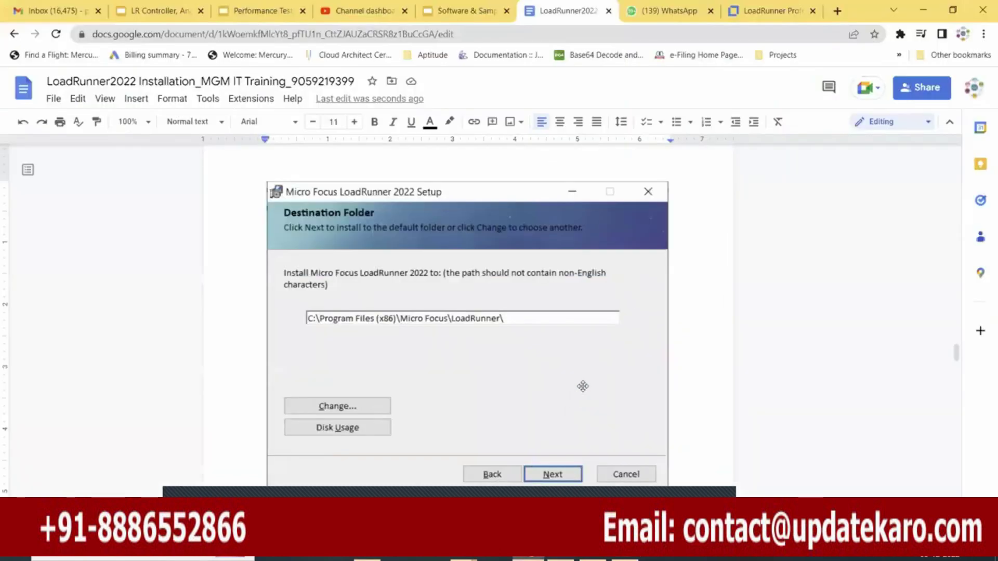
Accept the default destination folder, capture the Ready to install page and start the LoadRunner 2022 installation
{"action": "scroll", "coordinate": [582, 386], "scroll_direction": "down", "scroll_amount": 8}
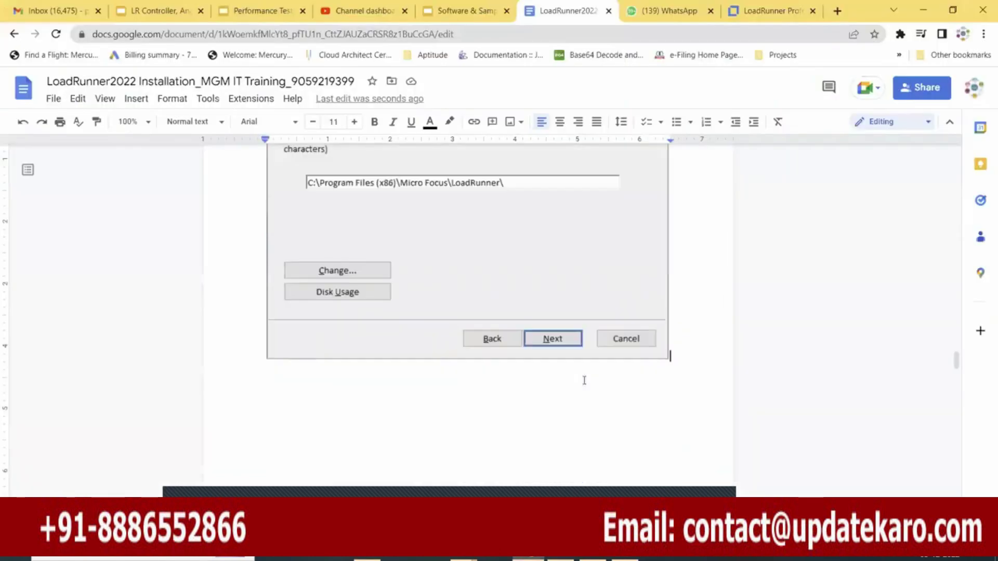
{"action": "key", "text": "alt+Tab"}
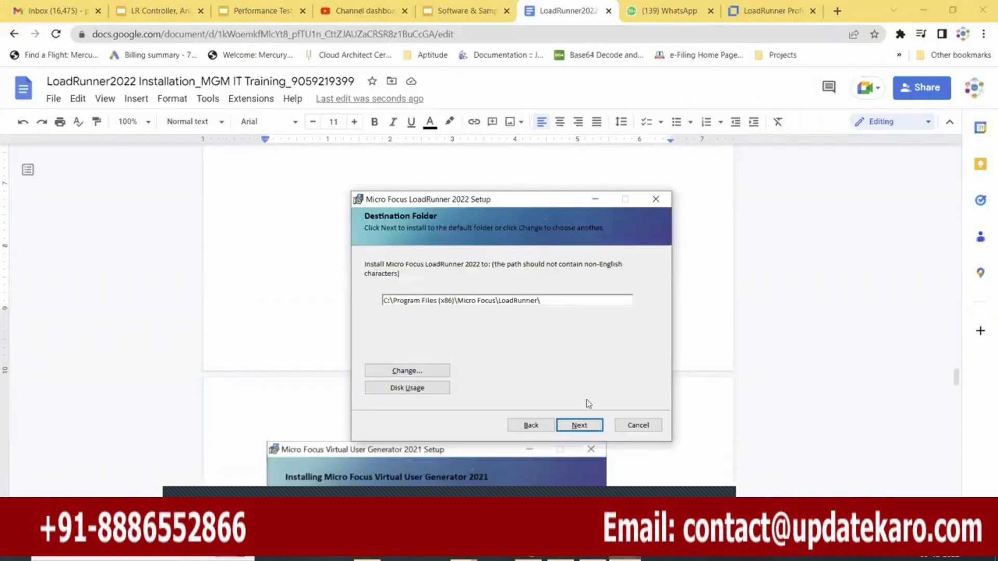
{"action": "left_click", "coordinate": [580, 426]}
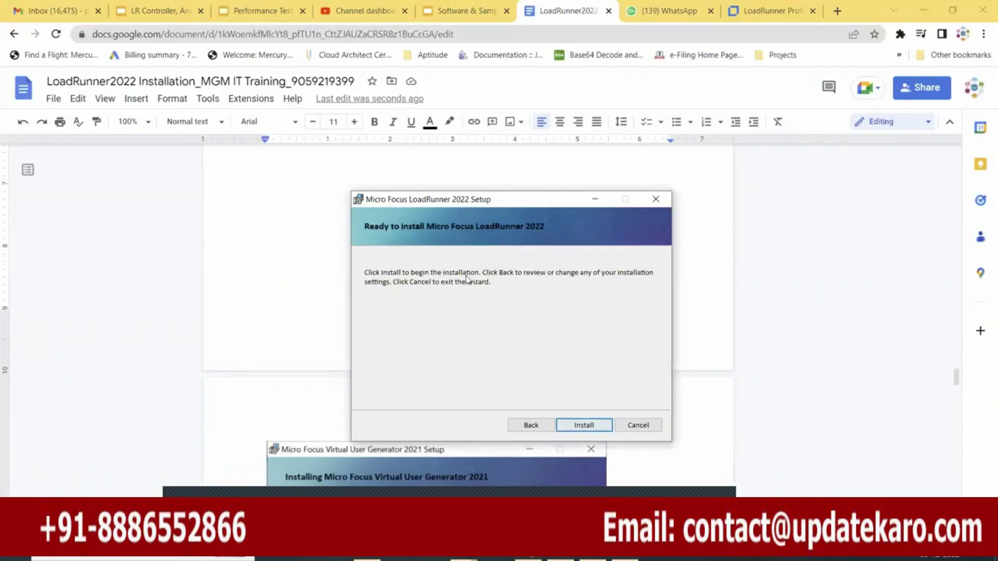
{"action": "key", "text": "alt"}
{"action": "left_click", "coordinate": [597, 425]}
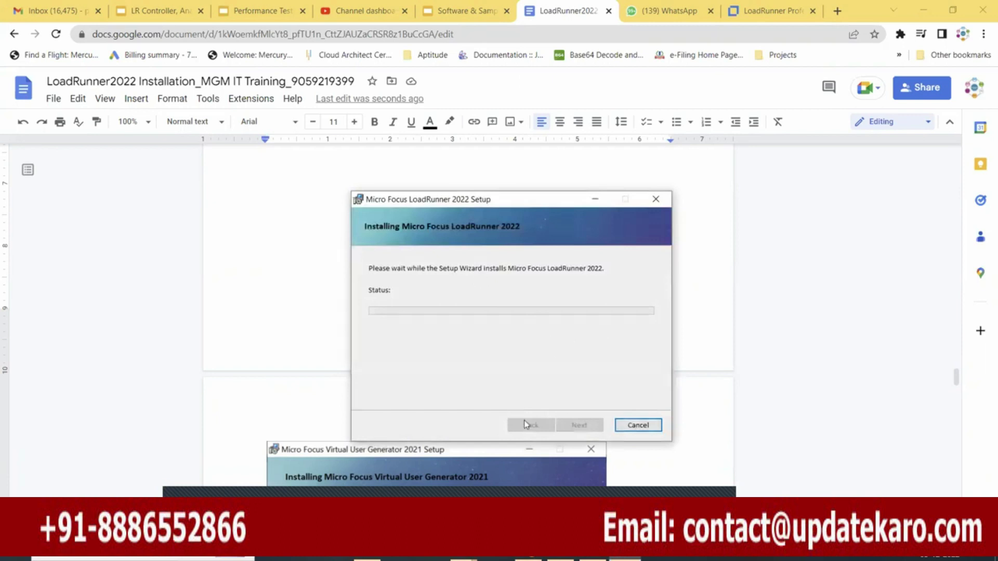
Minimize the setup wizard and paste the Ready to install screenshot below the Destination Folder image in the guide
{"action": "left_click", "coordinate": [595, 199]}
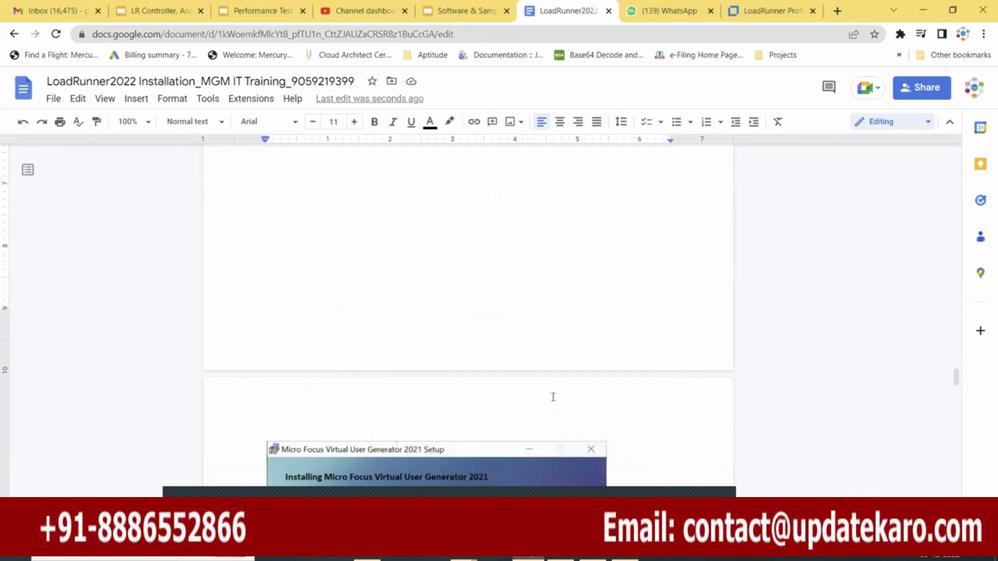
{"action": "scroll", "coordinate": [553, 398], "scroll_direction": "down", "scroll_amount": 4}
{"action": "scroll", "coordinate": [586, 394], "scroll_direction": "up", "scroll_amount": 10}
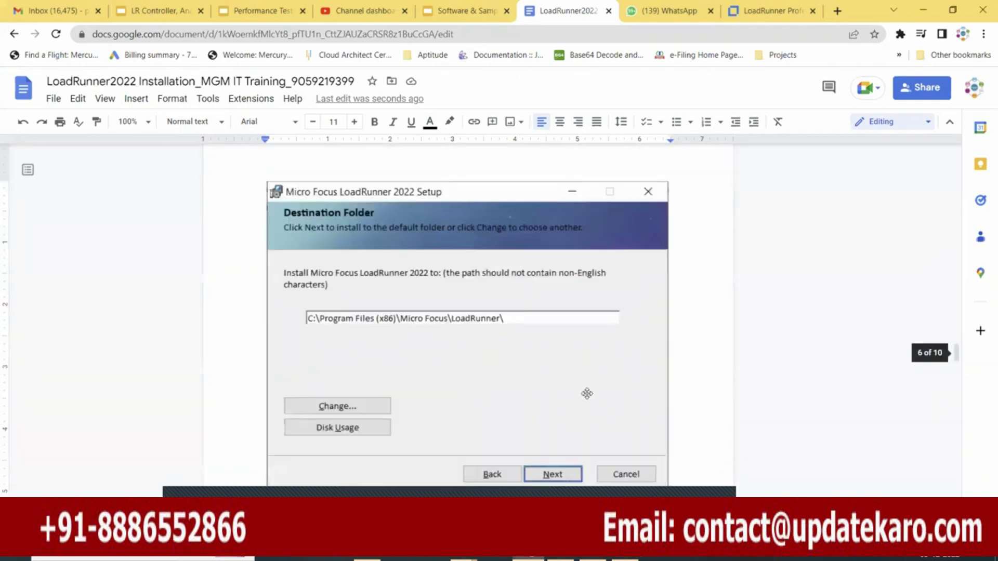
{"action": "scroll", "coordinate": [587, 394], "scroll_direction": "down", "scroll_amount": 4}
{"action": "key", "text": "Return"}
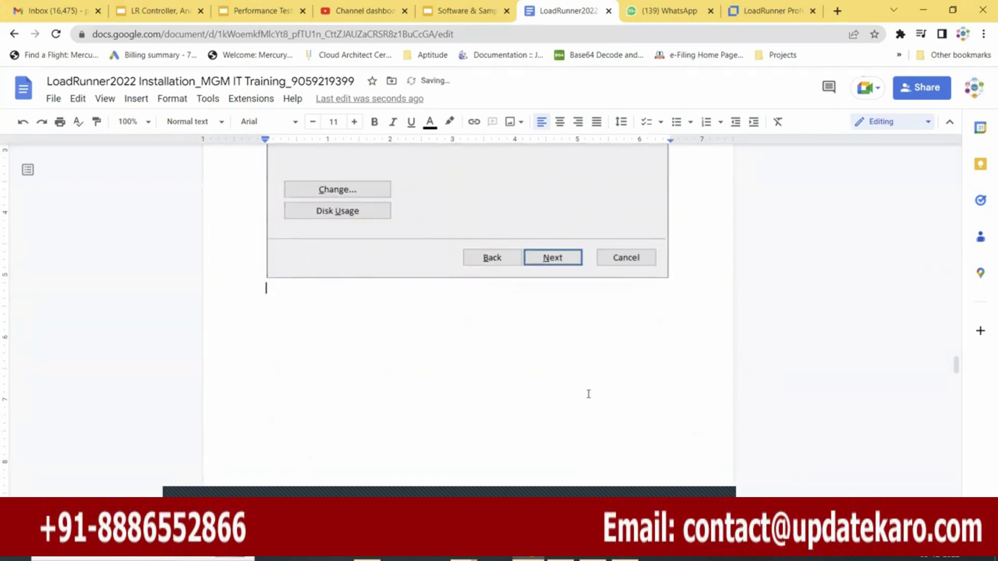
{"action": "key", "text": "ctrl+v"}
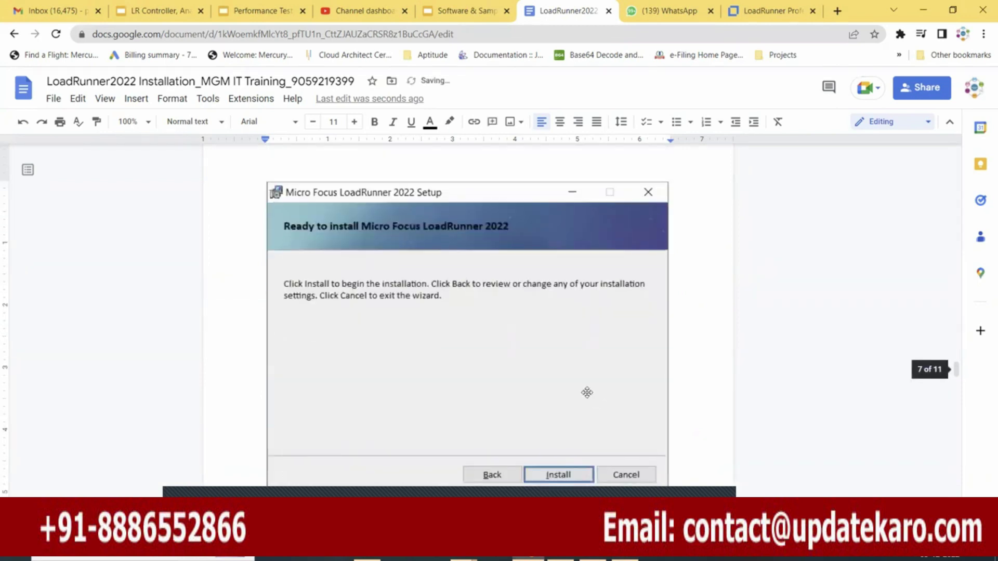
{"action": "key", "text": "ctrl+v"}
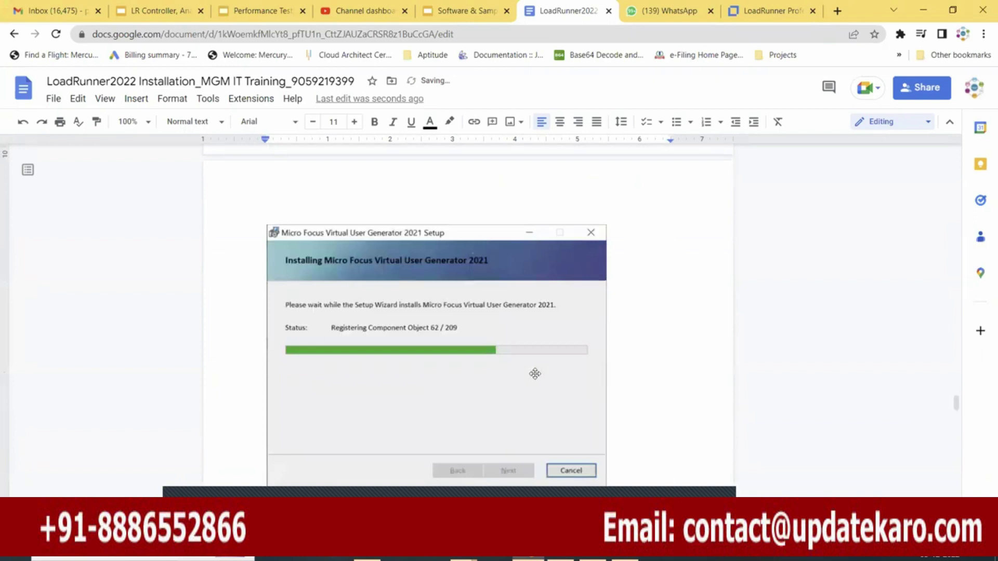
Delete the remaining old Virtual User Generator 2021 installation progress image and add an empty line above the LR Agent certificate instruction
{"action": "left_click", "coordinate": [559, 388]}
{"action": "key", "text": "Delete"}
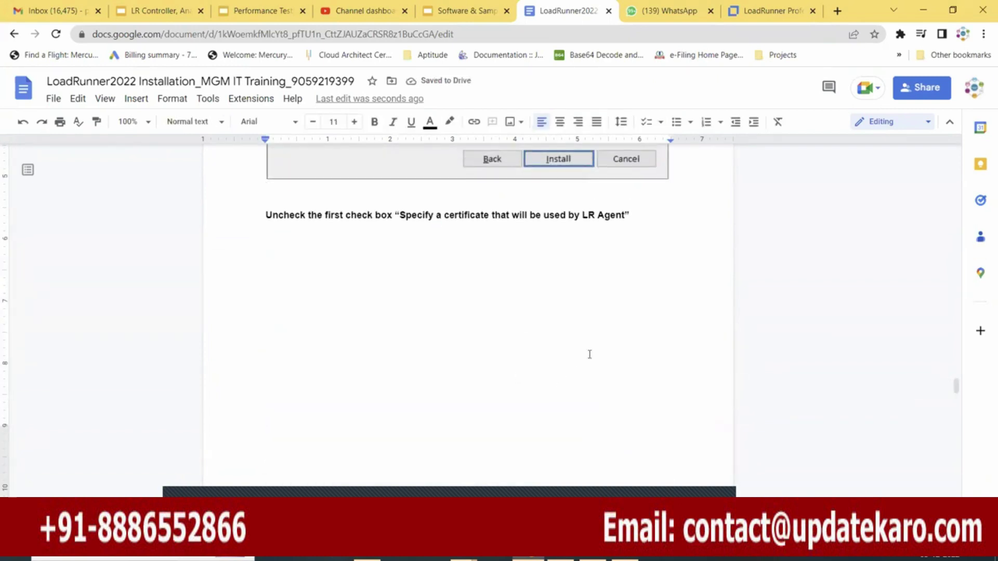
{"action": "key", "text": "Return"}
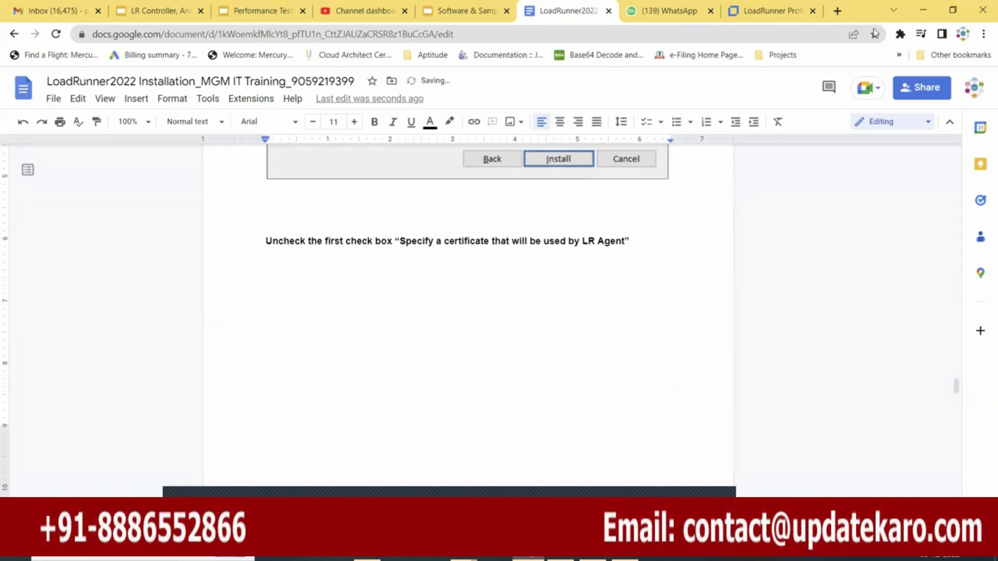
Minimize the browser, close the display settings window and move the setup wizard aside on the desktop
{"action": "left_click", "coordinate": [932, 8]}
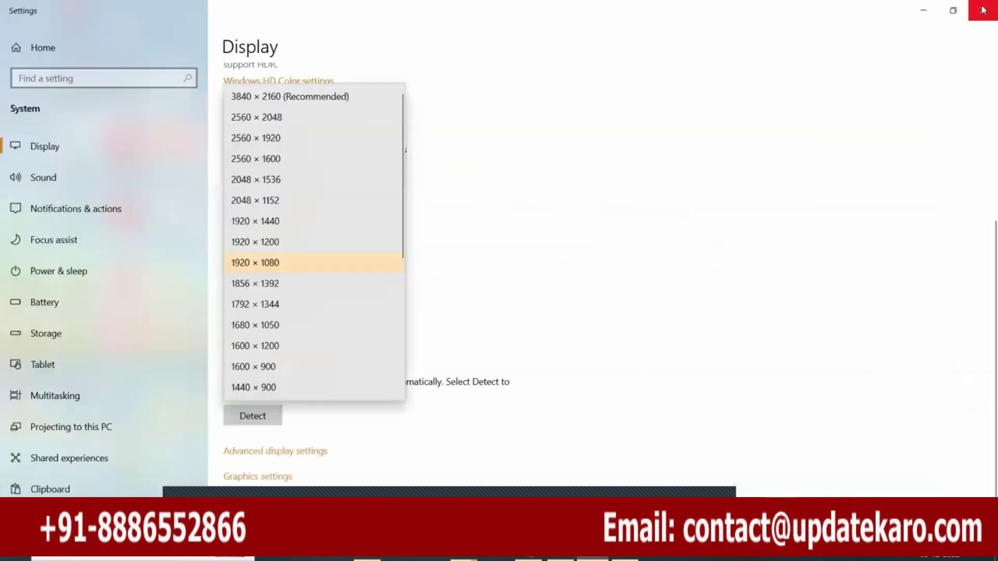
{"action": "left_click", "coordinate": [984, 10]}
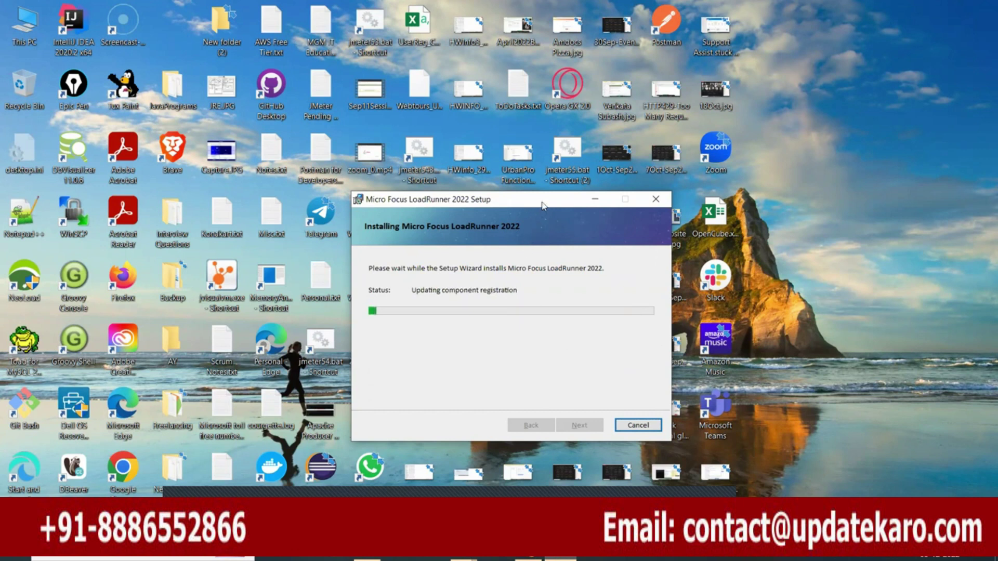
{"action": "left_click_drag", "start_coordinate": [542, 205], "coordinate": [656, 190]}
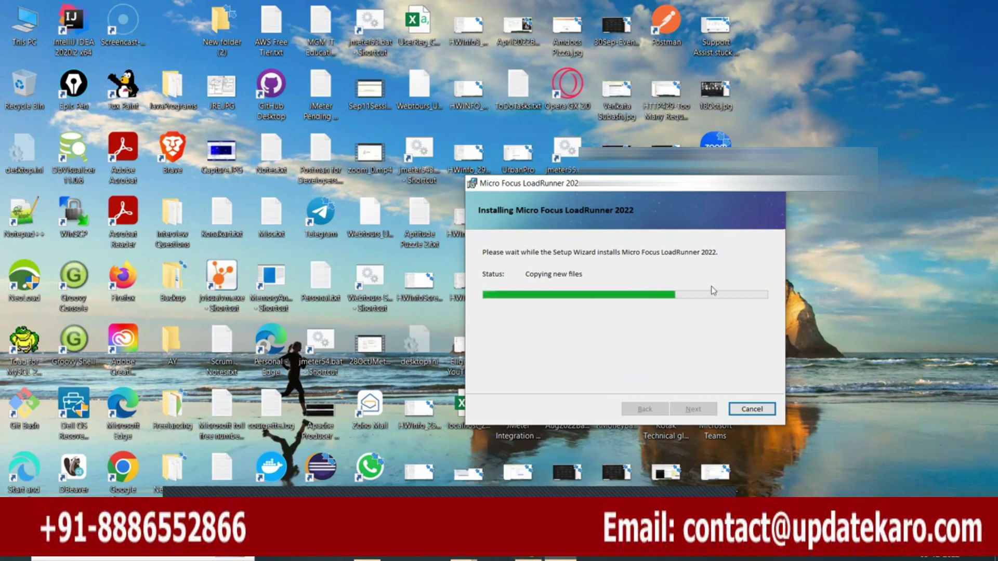
Return to the browser and open the Performance Testing Fundamentals presentation while the installation runs
{"action": "mouse_move", "coordinate": [529, 552]}
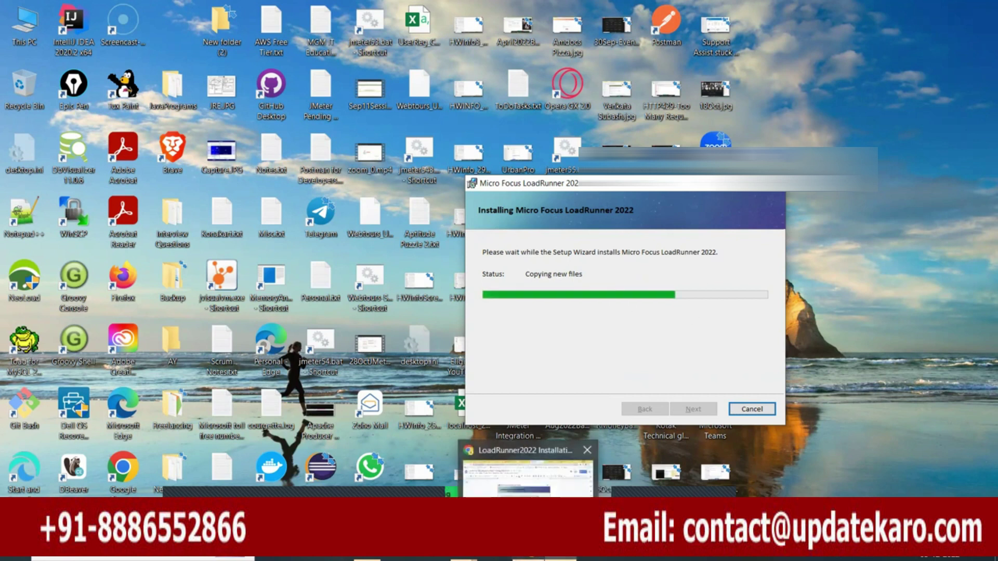
{"action": "left_click", "coordinate": [527, 470]}
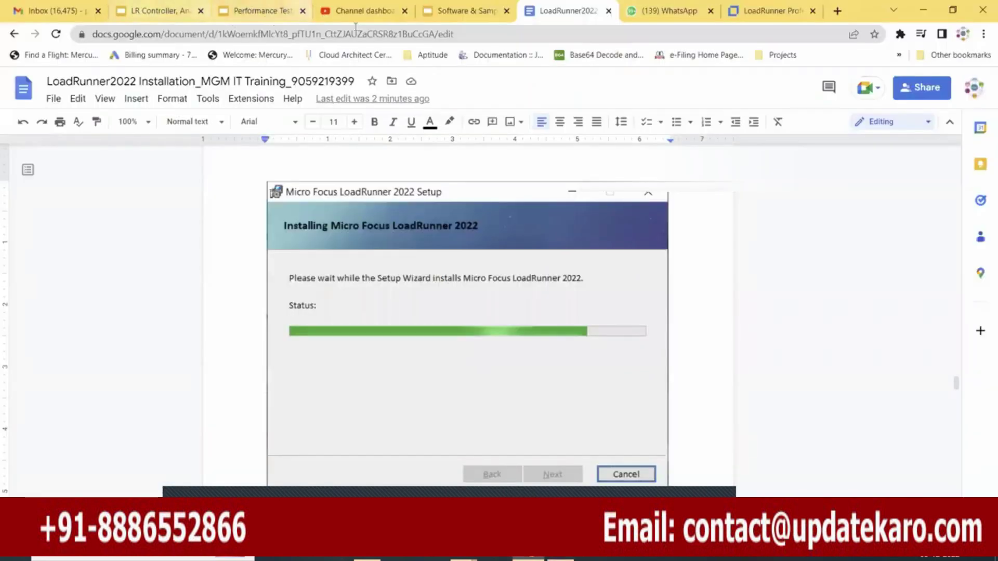
{"action": "left_click", "coordinate": [266, 19]}
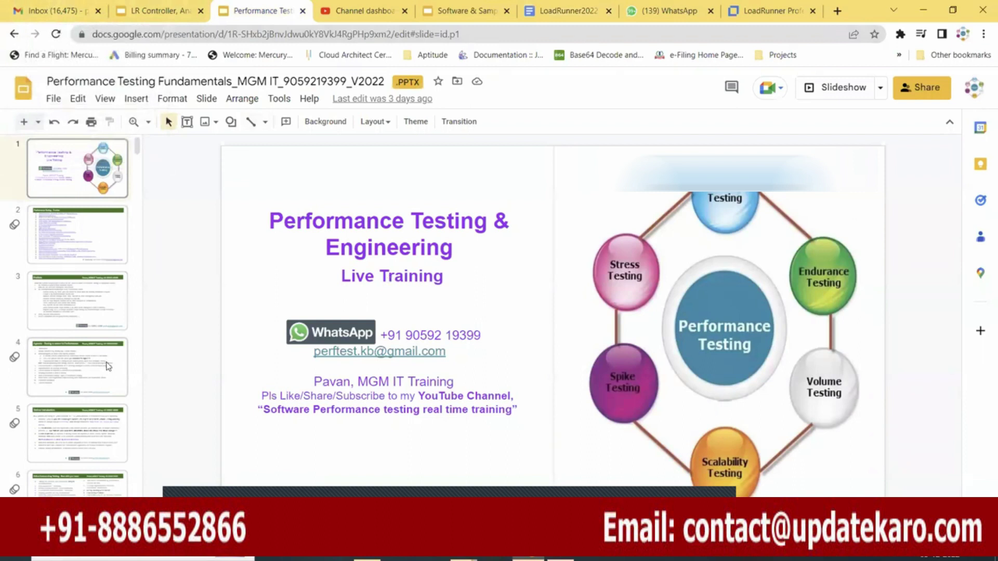
Open the Trainer Introduction slide, then bring the LoadRunner setup wizard forward and move it aside to reveal the slide text
{"action": "left_click", "coordinate": [103, 434]}
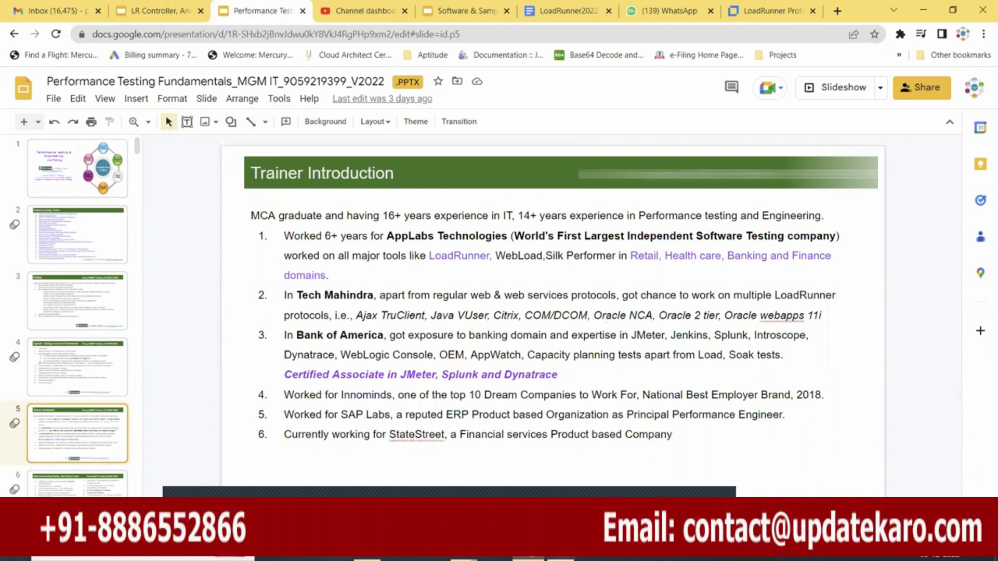
{"action": "key", "text": "alt+Tab"}
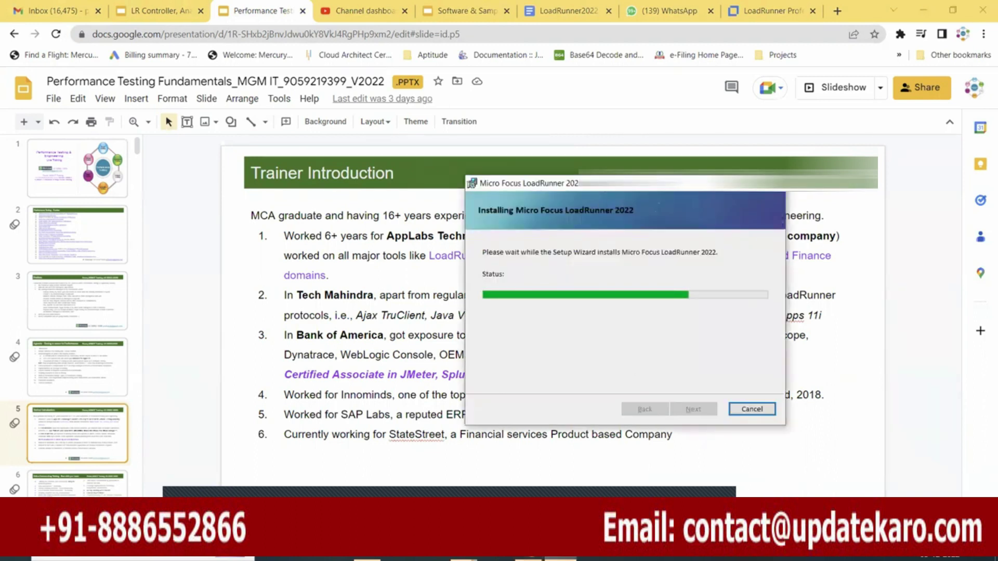
{"action": "left_click_drag", "start_coordinate": [520, 183], "coordinate": [785, 221]}
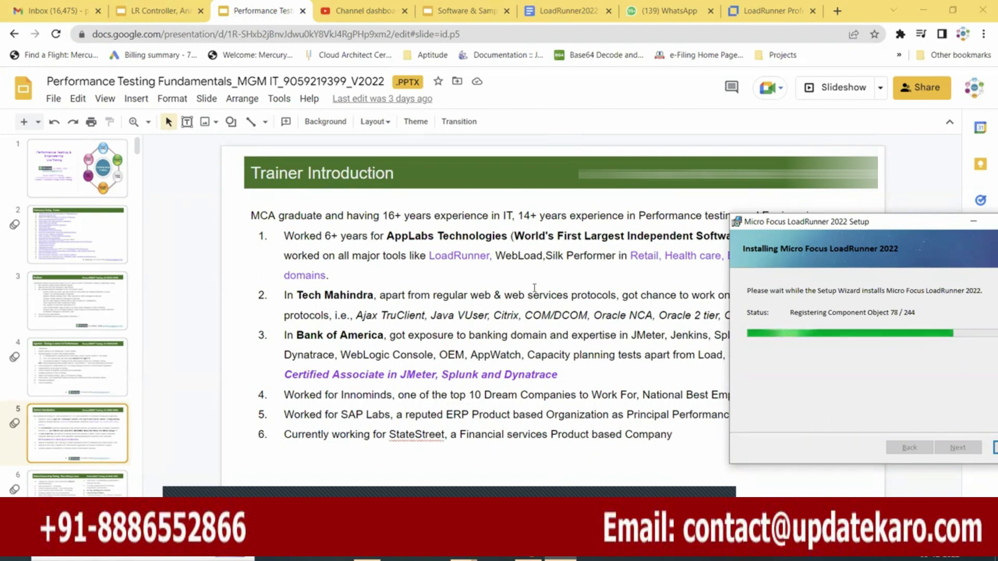
Highlight the JMeter, Splunk and Dynatrace certification text on the Trainer Introduction slide and check the installation progress
{"action": "left_click", "coordinate": [404, 370]}
{"action": "left_click_drag", "start_coordinate": [406, 375], "coordinate": [557, 375]}
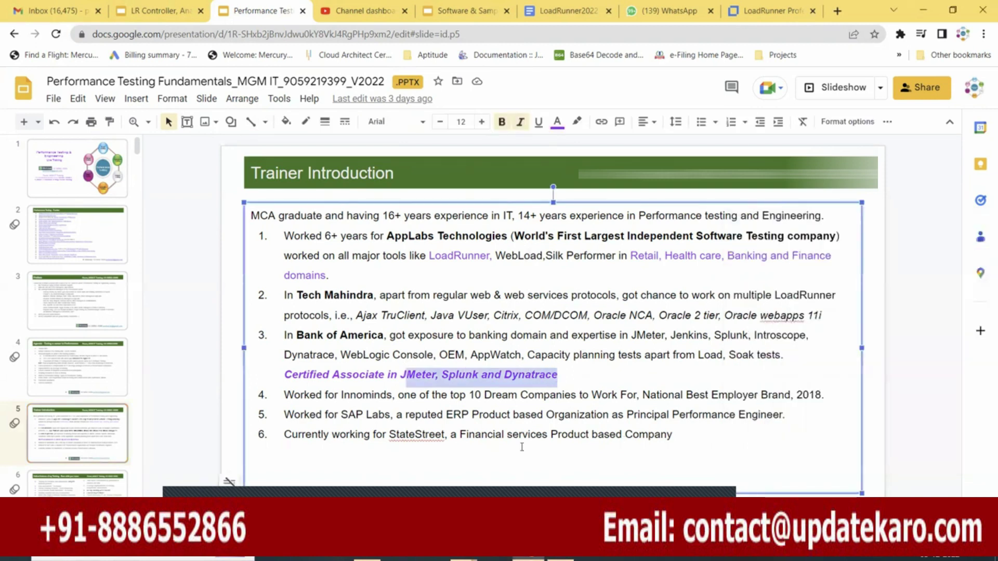
{"action": "key", "text": "alt+Tab"}
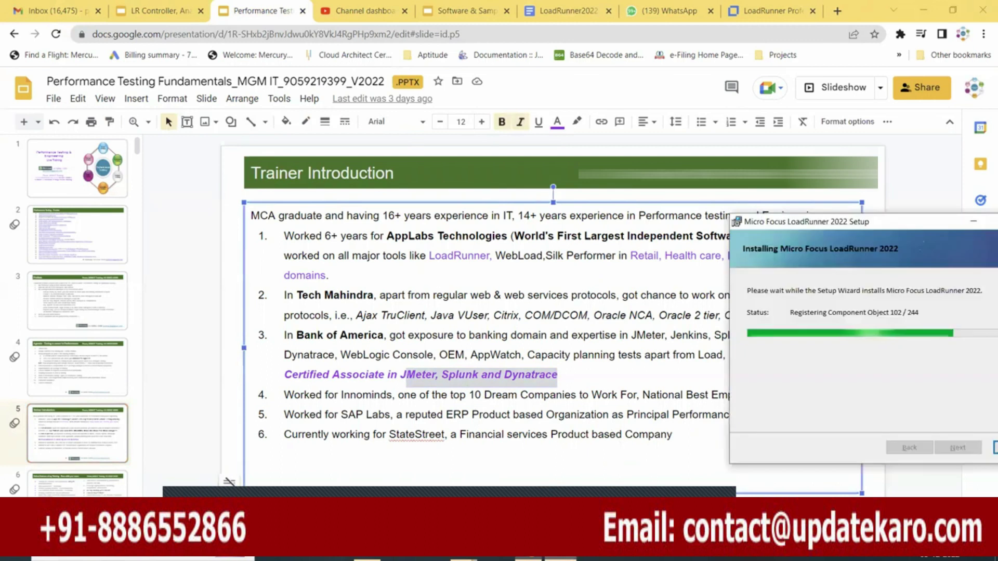
Open the Salient features of my Training slide, check the installer, and highlight the bullet about company interview scripts
{"action": "left_click", "coordinate": [78, 476]}
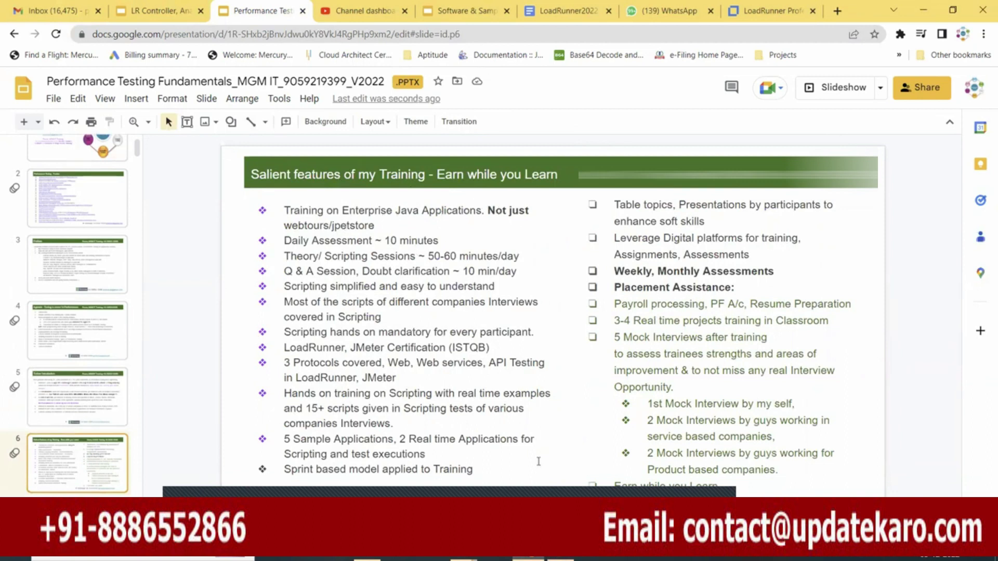
{"action": "key", "text": "alt+Tab"}
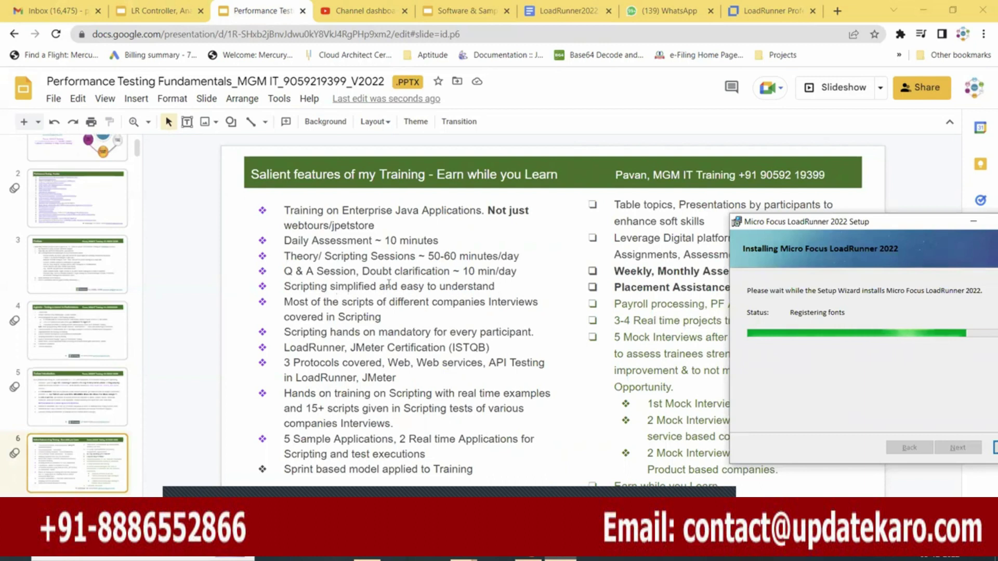
{"action": "left_click_drag", "start_coordinate": [286, 303], "coordinate": [388, 316]}
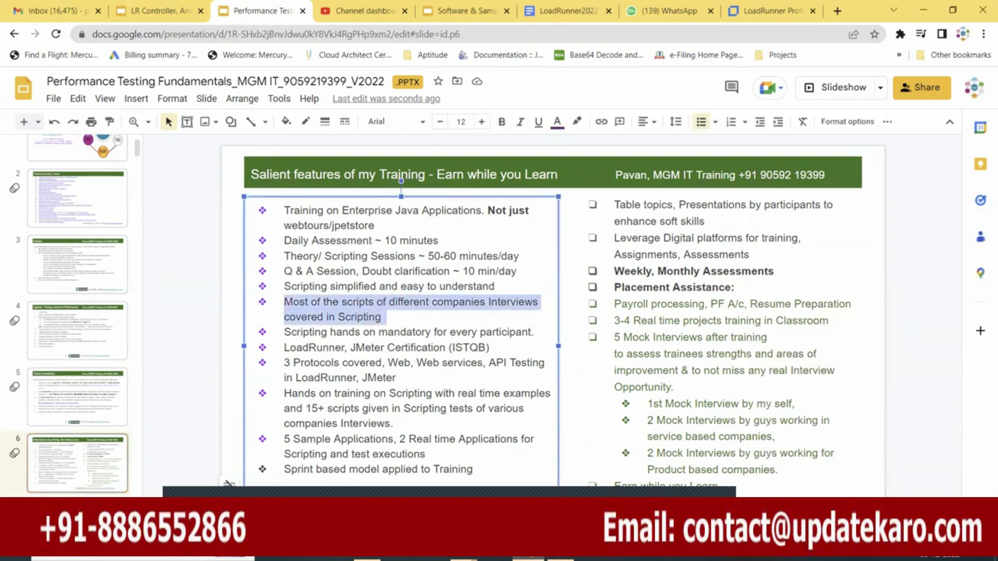
Launch Google Sheets from Gmail and open the PTScriptingScenarios V2022 workbook
{"action": "left_click", "coordinate": [54, 11]}
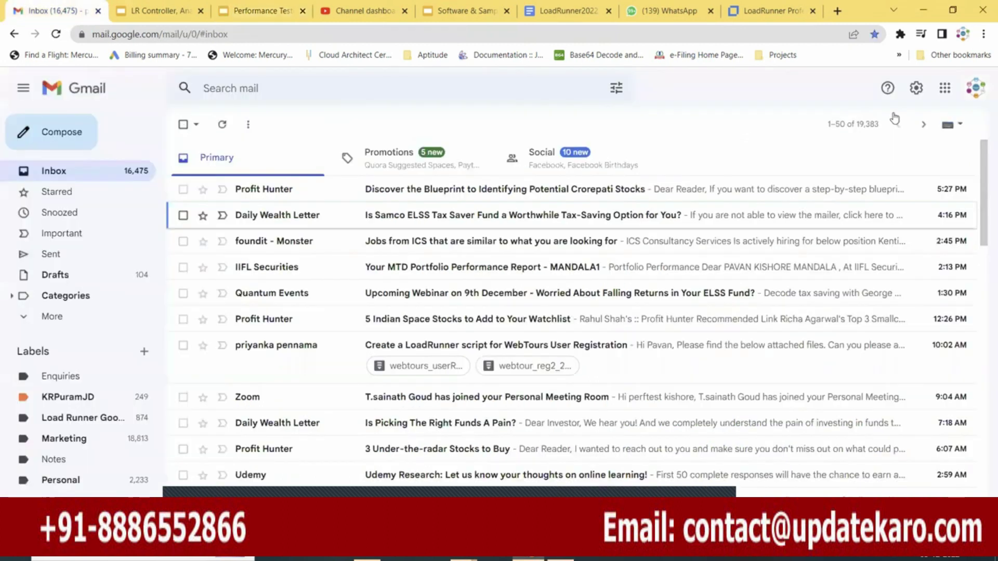
{"action": "left_click", "coordinate": [945, 89]}
{"action": "scroll", "coordinate": [952, 327], "scroll_direction": "down", "scroll_amount": 3}
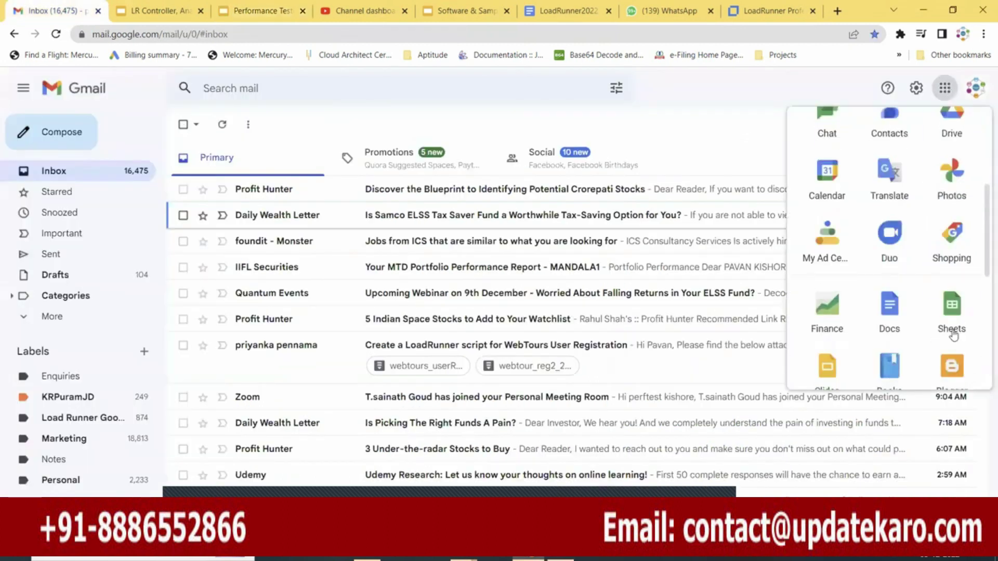
{"action": "left_click", "coordinate": [951, 312]}
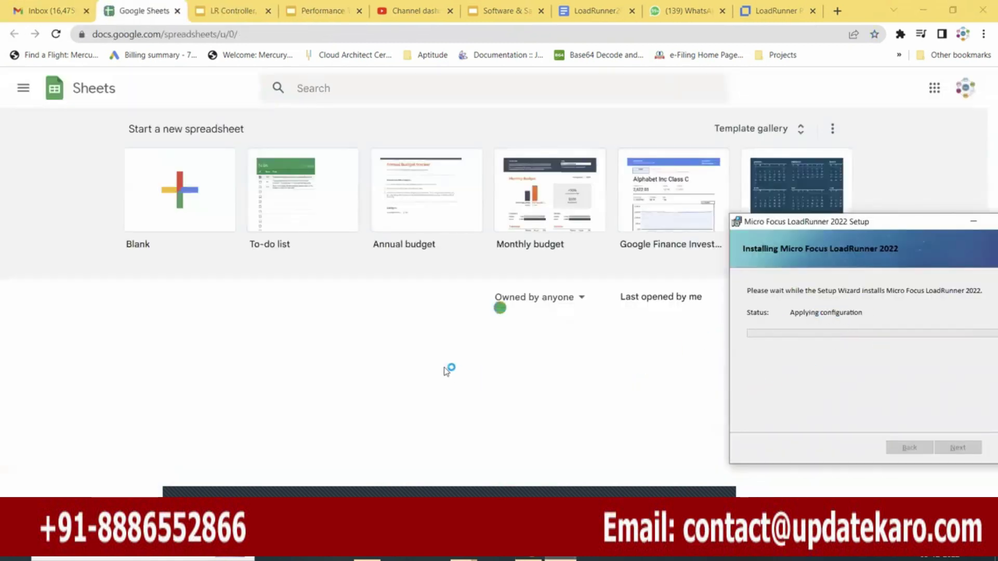
{"action": "scroll", "coordinate": [445, 373], "scroll_direction": "down", "scroll_amount": 5}
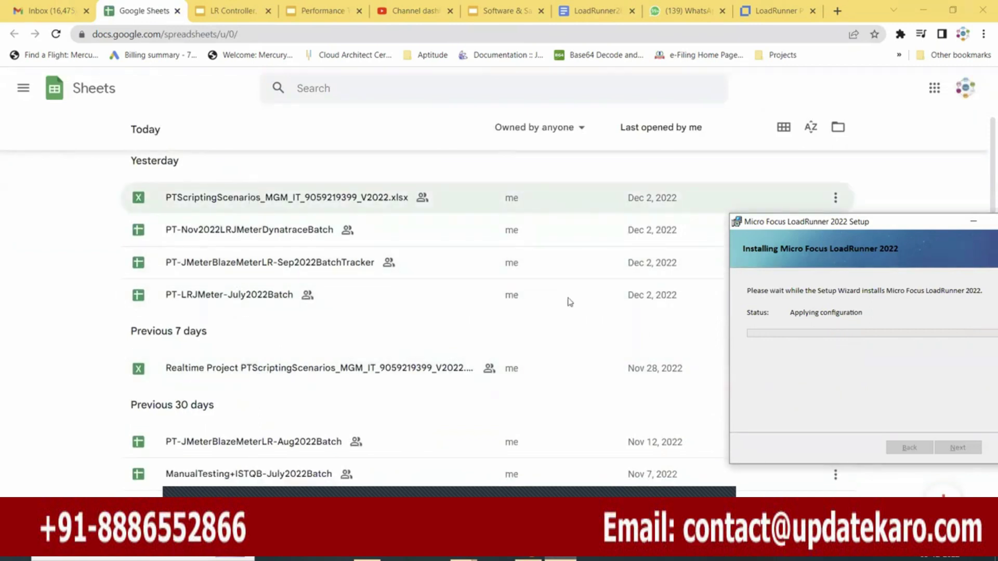
{"action": "left_click", "coordinate": [505, 308]}
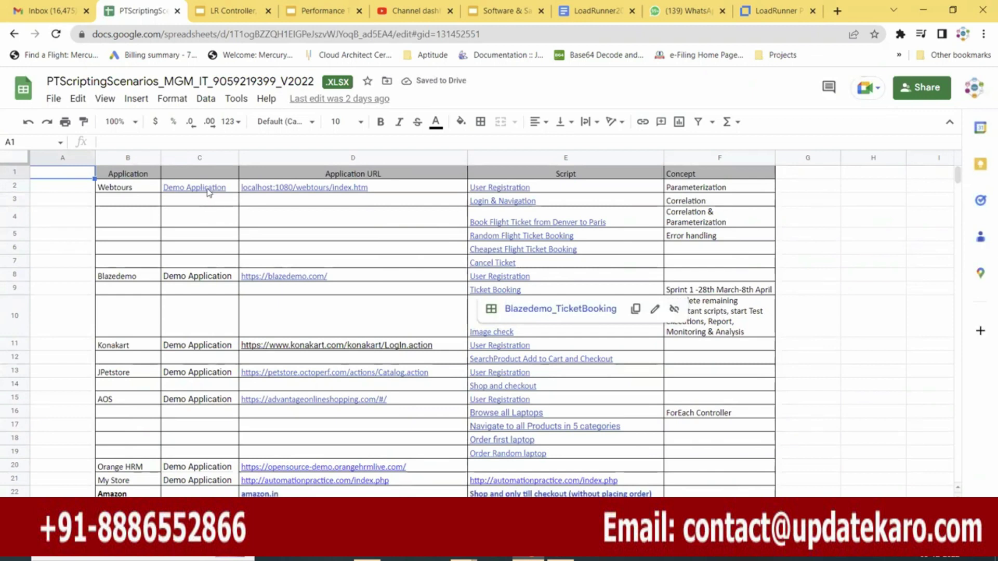
Review the practice applications in the scripting scenarios list, including the Amazon and Udemy rows
{"action": "scroll", "coordinate": [234, 364], "scroll_direction": "down", "scroll_amount": 3}
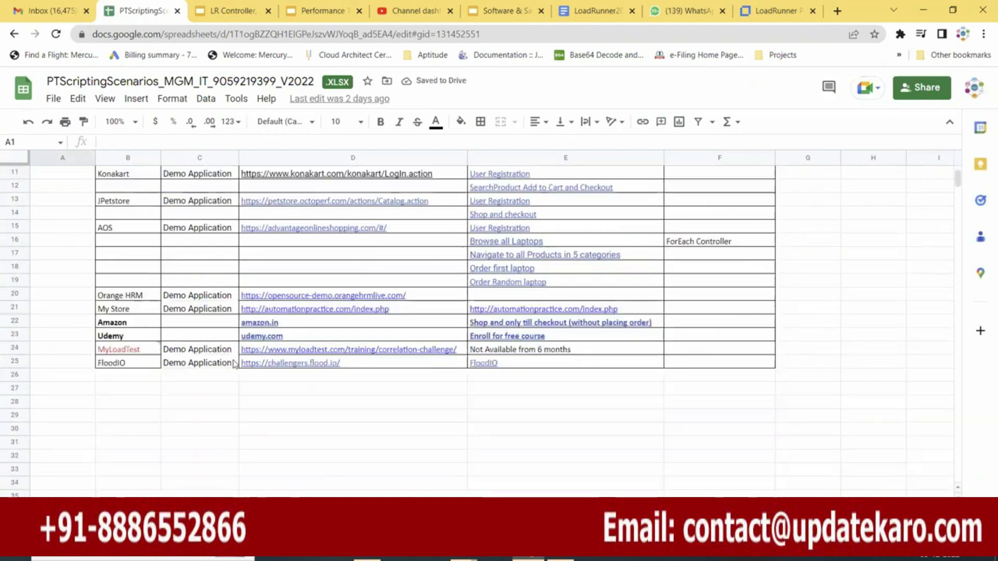
{"action": "left_click", "coordinate": [177, 323]}
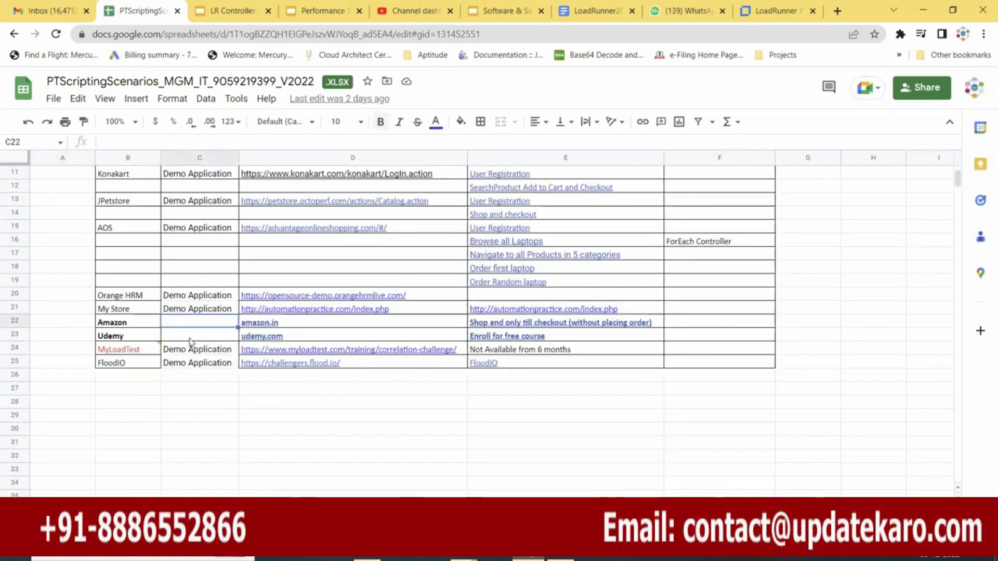
{"action": "scroll", "coordinate": [536, 346], "scroll_direction": "up", "scroll_amount": 3}
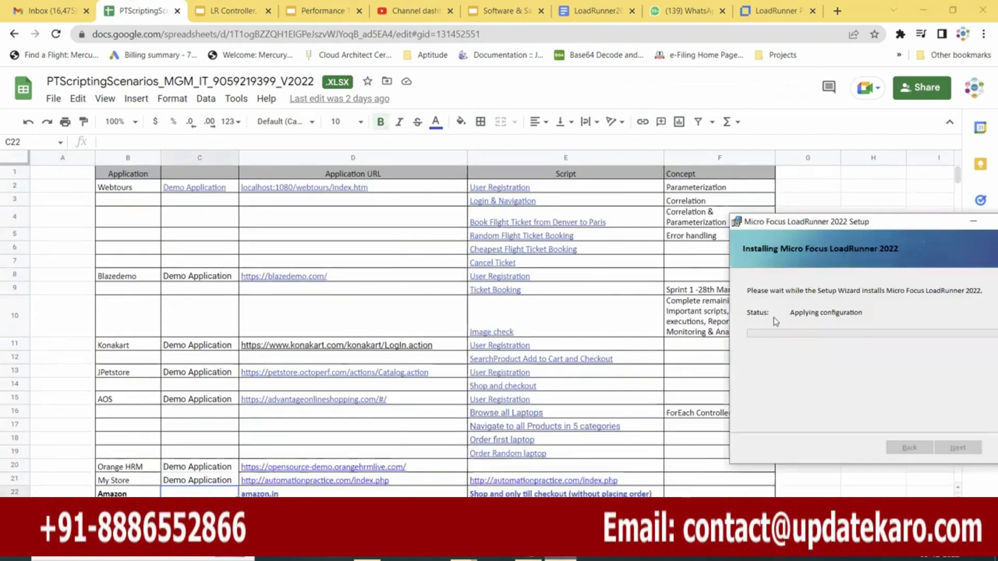
Move the setup wizard away from the Concept column and examine the Parameterization and Error handling entries for Webtours
{"action": "mouse_move", "coordinate": [533, 313]}
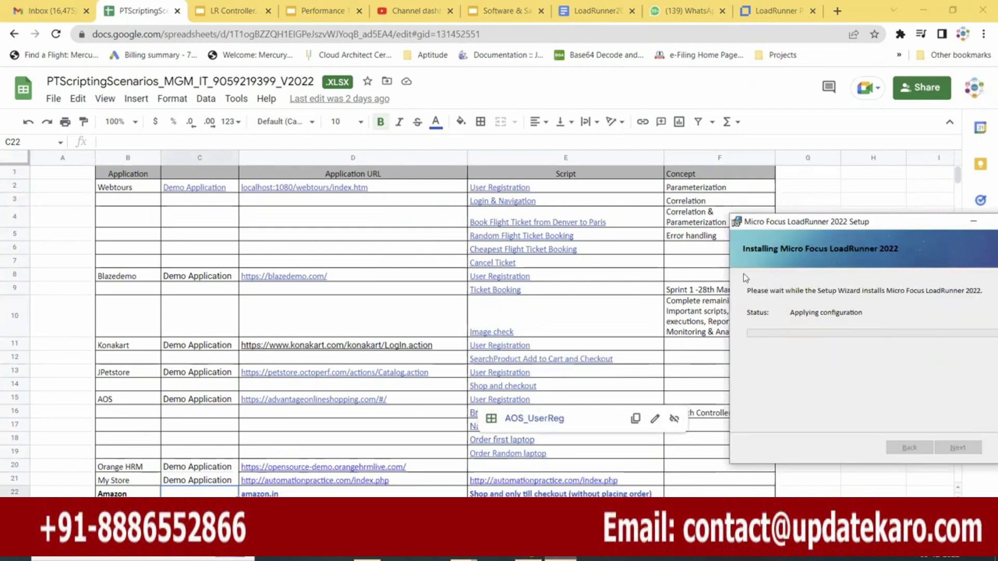
{"action": "left_click_drag", "start_coordinate": [888, 225], "coordinate": [922, 241]}
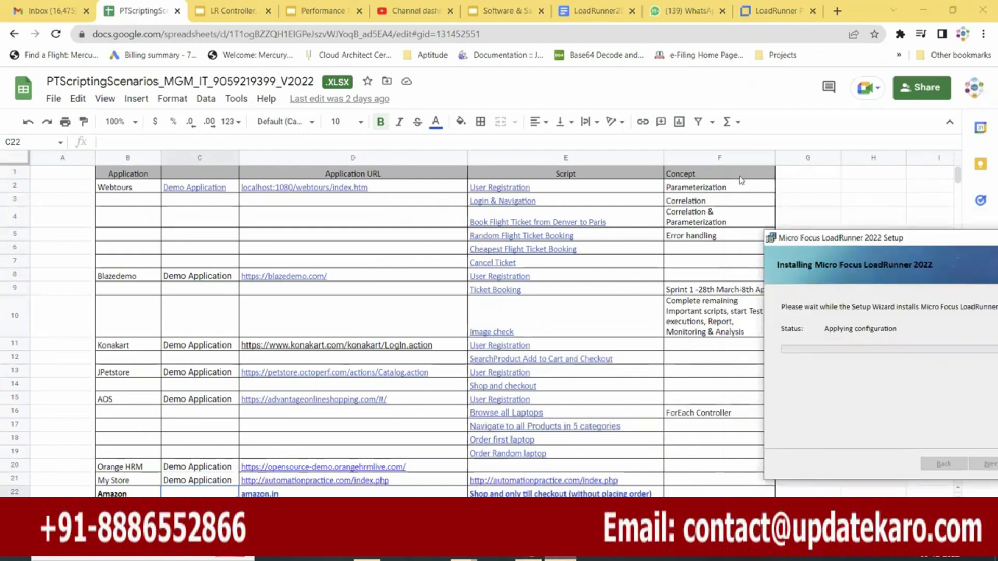
{"action": "left_click", "coordinate": [699, 191]}
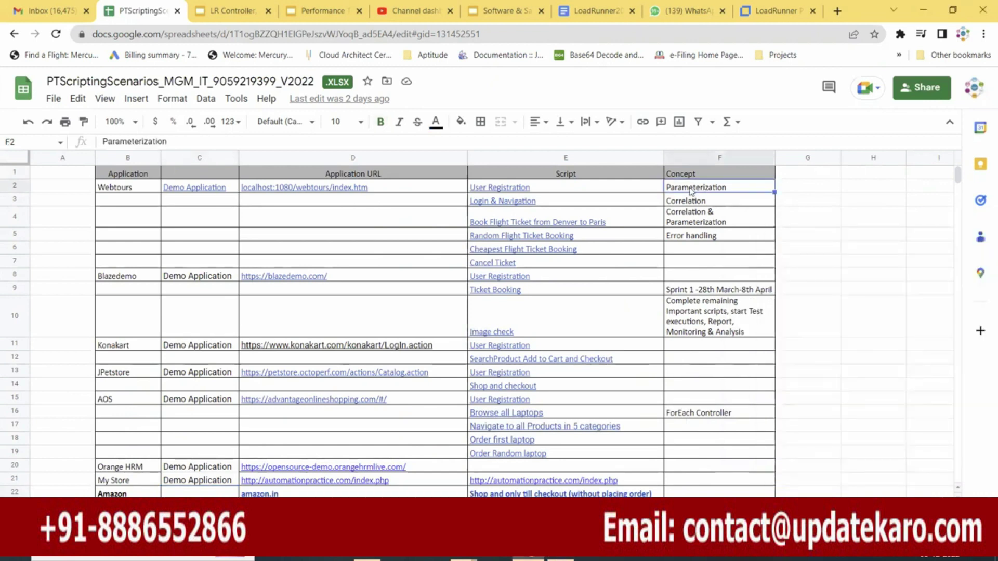
{"action": "left_click", "coordinate": [582, 459]}
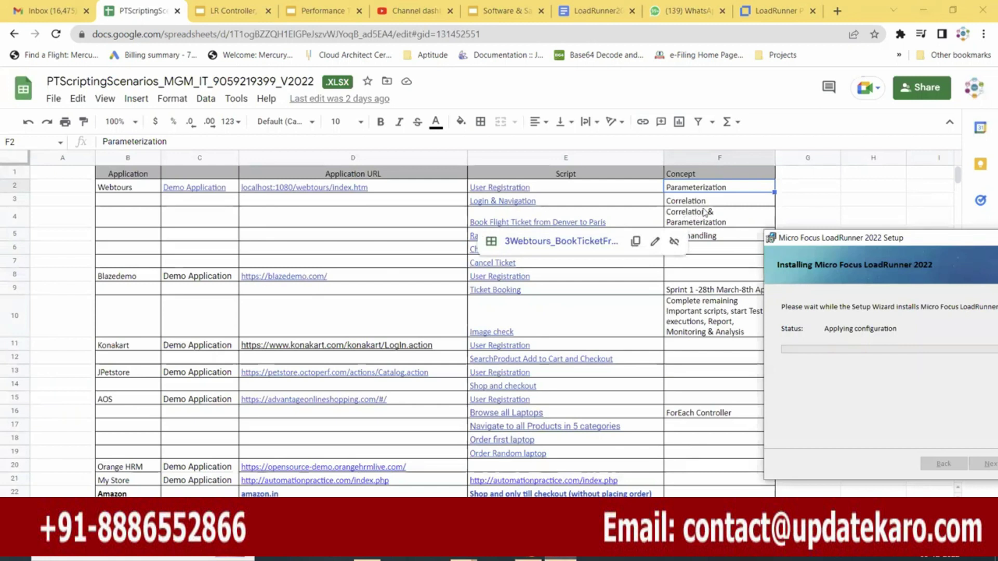
{"action": "left_click", "coordinate": [743, 239]}
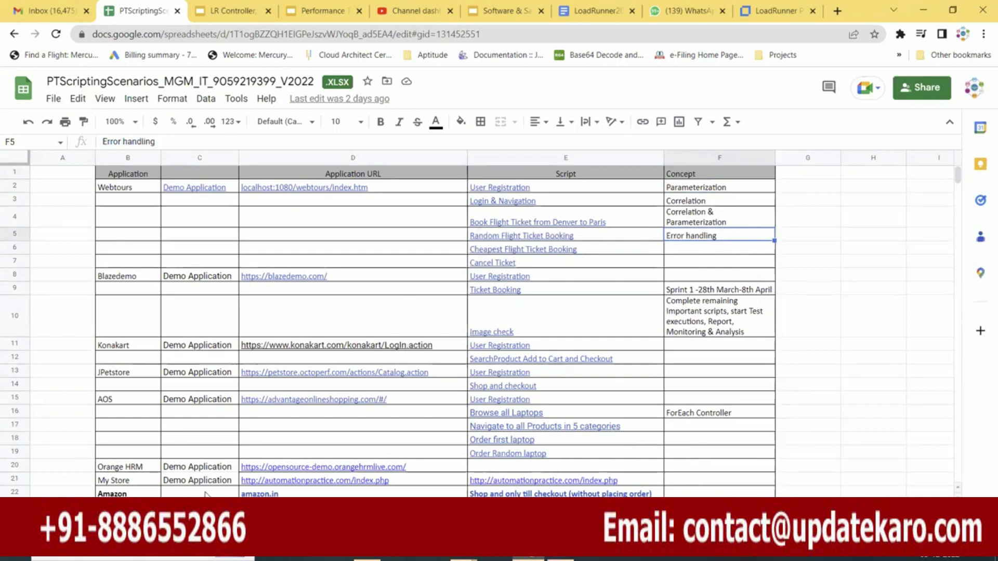
View the Webtours user registration transaction sheet and return to the main scripting scenarios list
{"action": "left_click", "coordinate": [172, 525]}
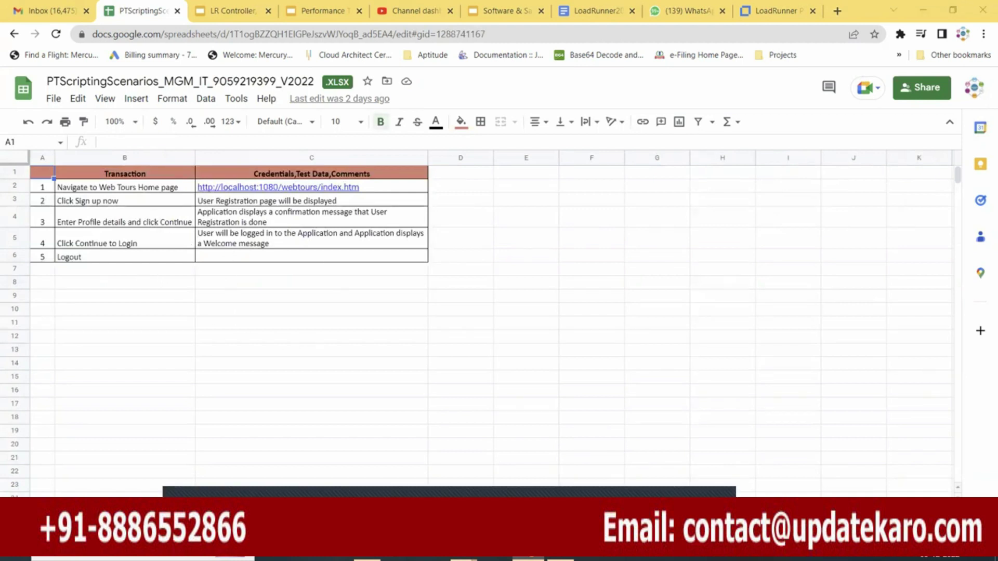
{"action": "left_click", "coordinate": [237, 492]}
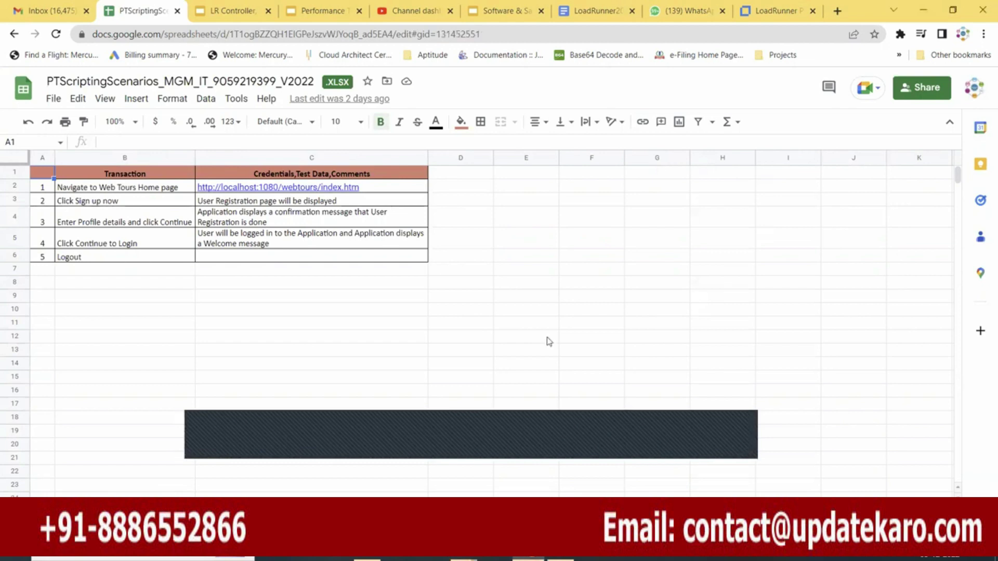
{"action": "mouse_move", "coordinate": [511, 333]}
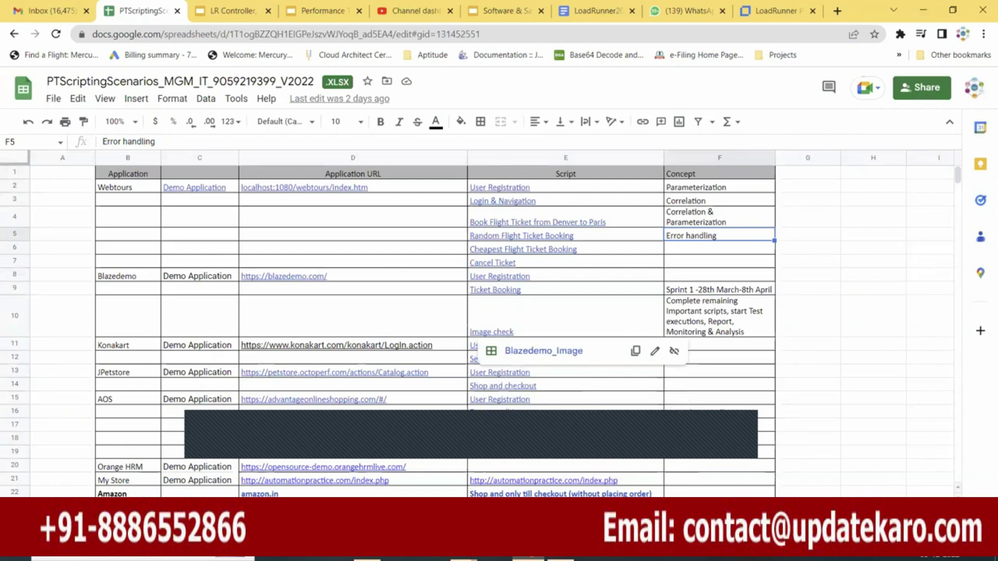
Bring the setup wizard back fully into view and open the linked sheet for Udemy's Enroll for free course script
{"action": "left_click_drag", "start_coordinate": [939, 244], "coordinate": [859, 217]}
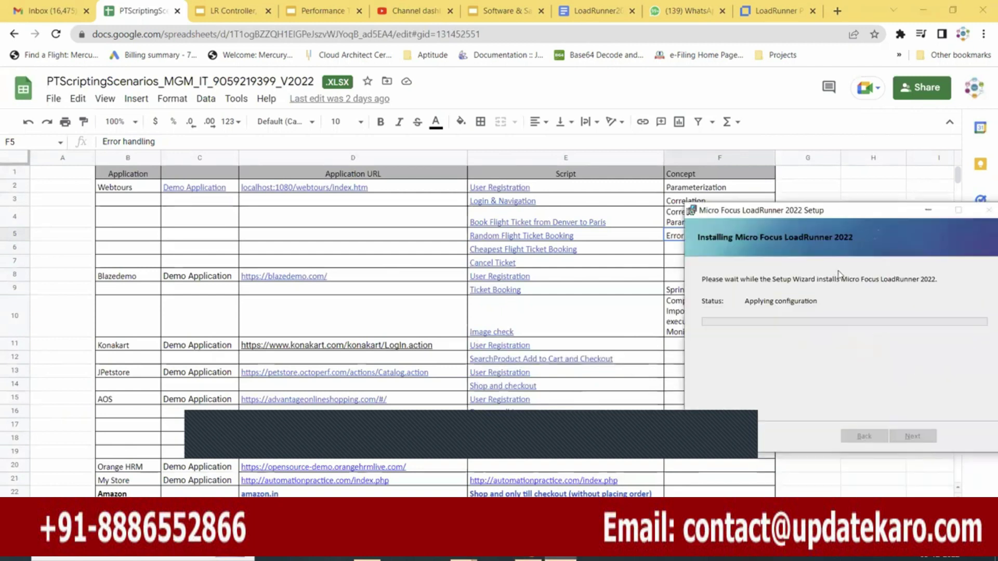
{"action": "mouse_move", "coordinate": [592, 366]}
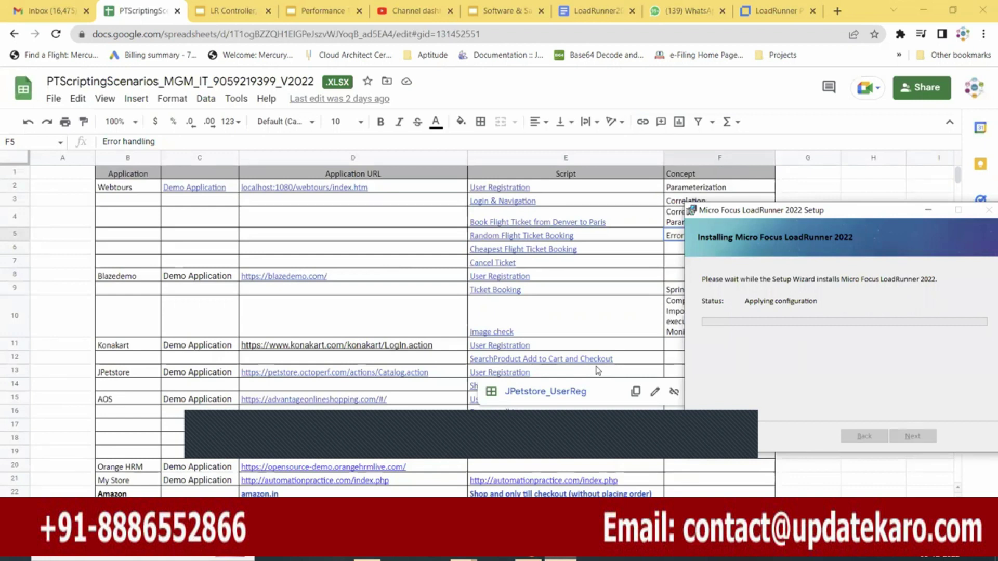
{"action": "scroll", "coordinate": [208, 415], "scroll_direction": "down", "scroll_amount": 3}
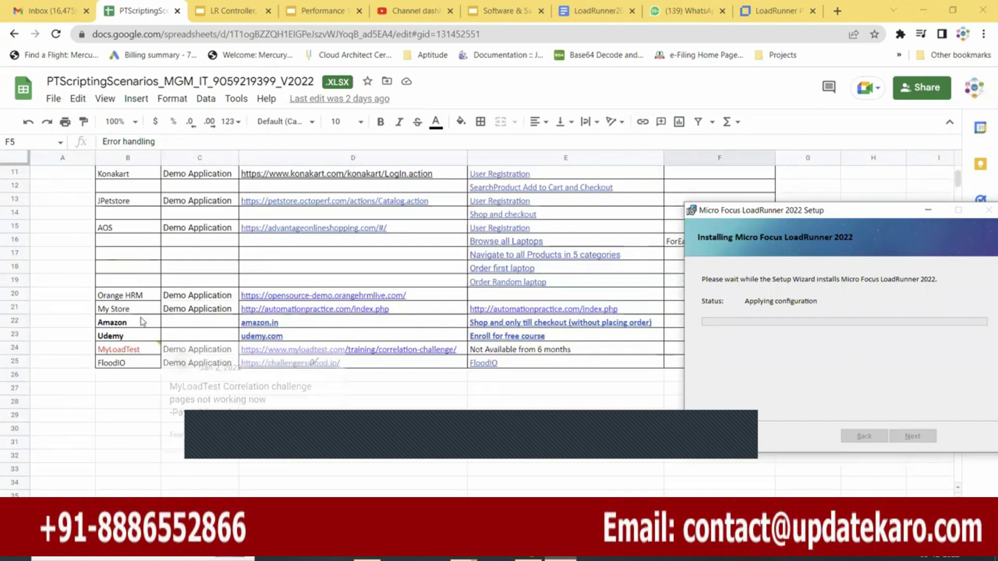
{"action": "left_click", "coordinate": [517, 341]}
{"action": "left_click", "coordinate": [532, 355]}
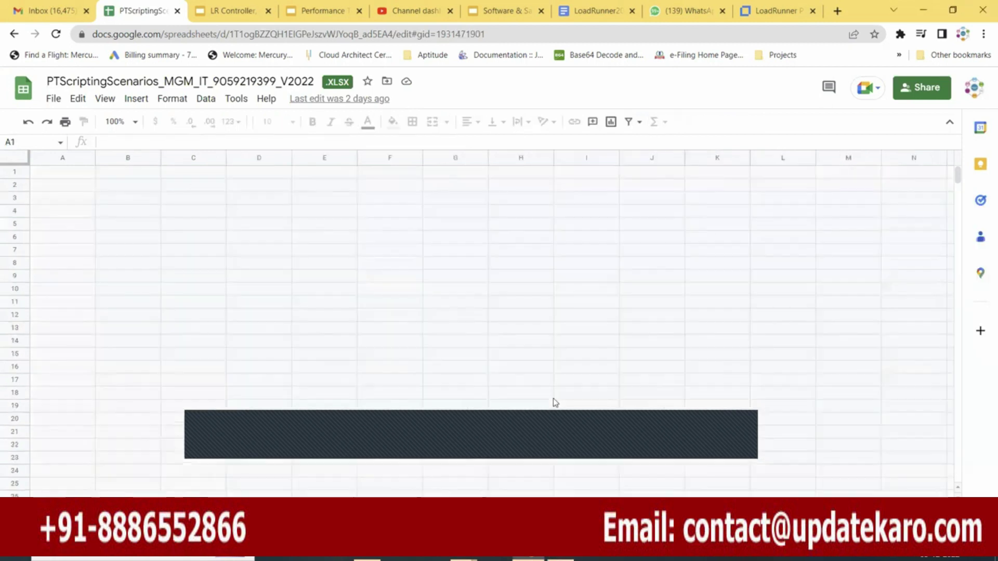